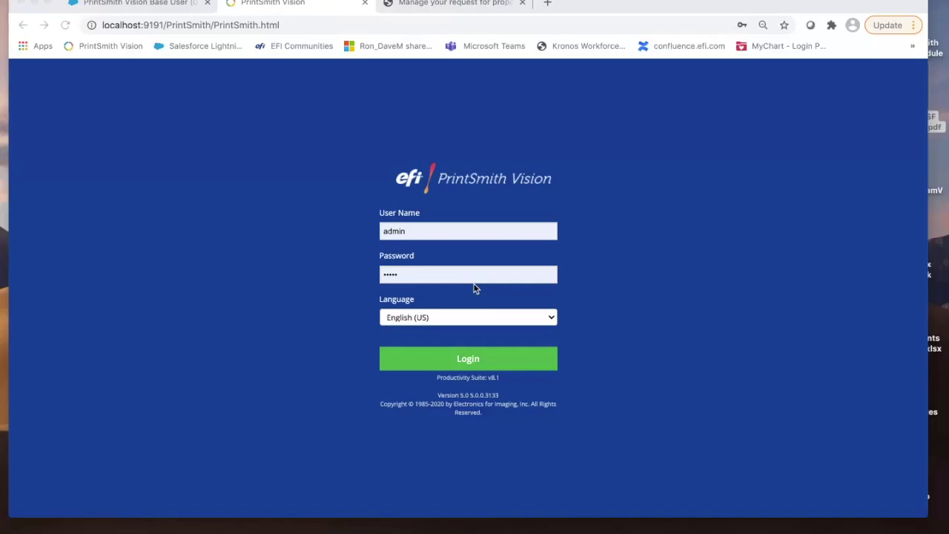
Step: Log in to PrintSmith Vision with the prefilled credentials and English (US) as the language
{"action": "left_click", "coordinate": [467, 361]}
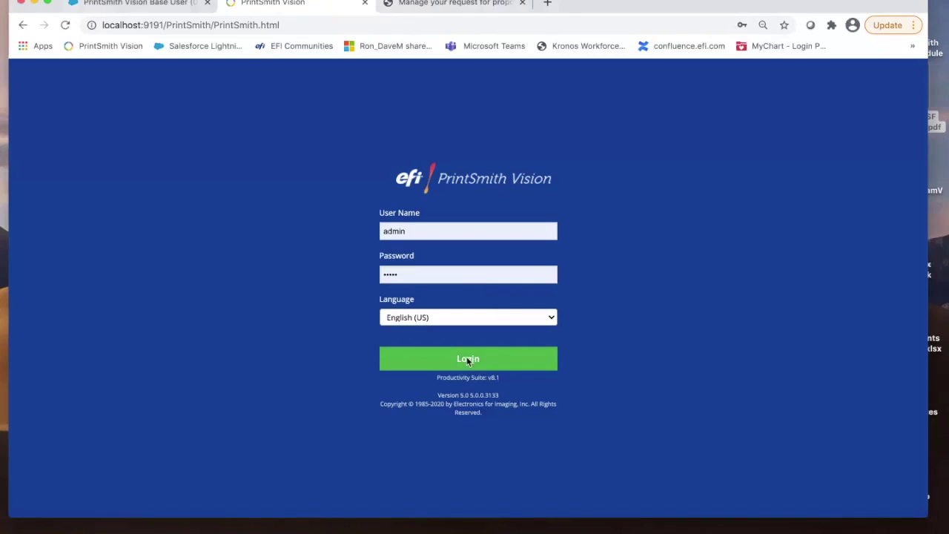
{"action": "left_click", "coordinate": [468, 360]}
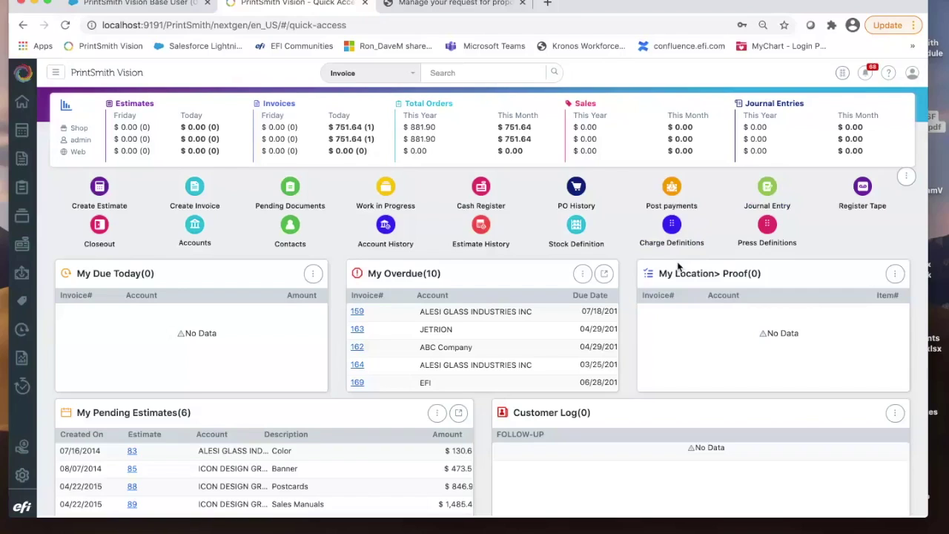
Step: Review the list of all notifications, including the Daily Closeout and Backup Manager entries, and close it
{"action": "left_click", "coordinate": [865, 74]}
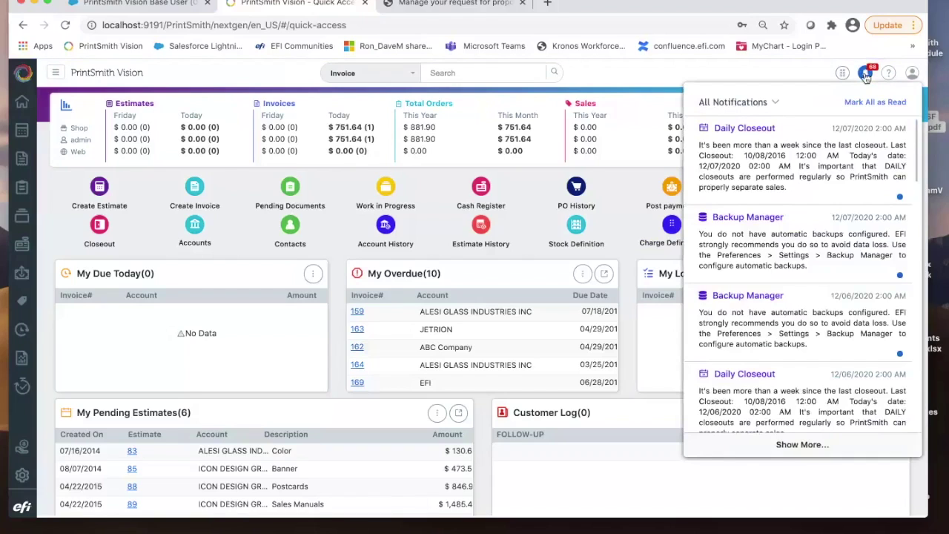
{"action": "scroll", "coordinate": [804, 174], "scroll_direction": "down", "scroll_amount": 2}
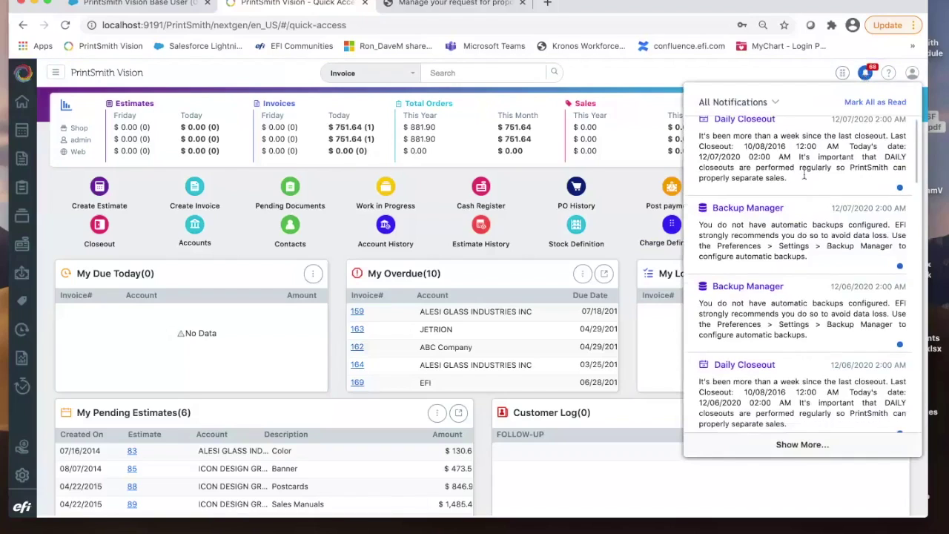
{"action": "scroll", "coordinate": [803, 175], "scroll_direction": "down", "scroll_amount": 1}
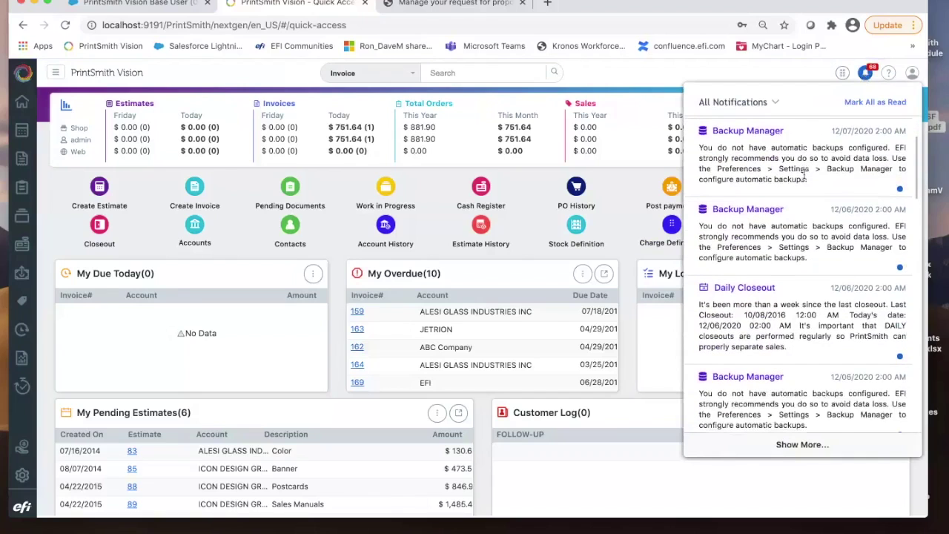
{"action": "scroll", "coordinate": [804, 174], "scroll_direction": "down", "scroll_amount": 10}
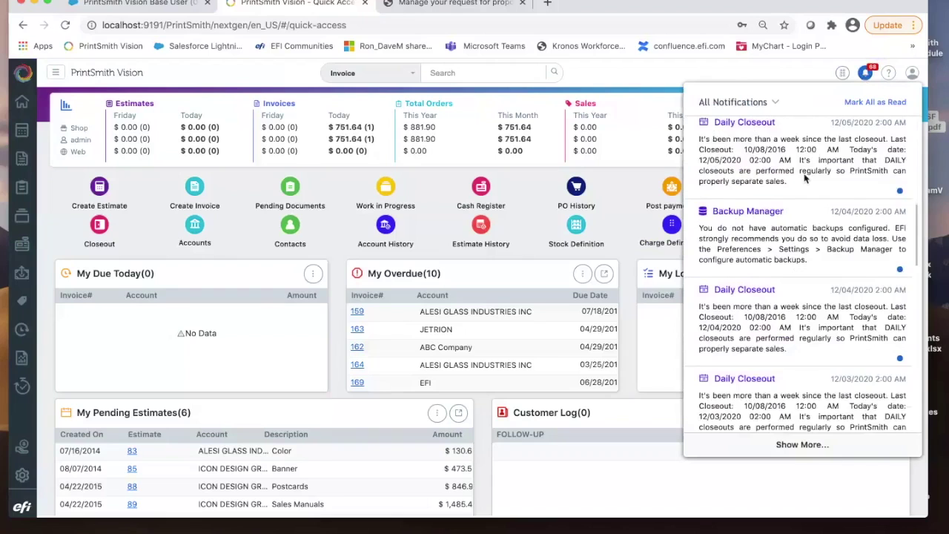
{"action": "scroll", "coordinate": [805, 178], "scroll_direction": "down", "scroll_amount": 6}
{"action": "scroll", "coordinate": [804, 178], "scroll_direction": "down", "scroll_amount": 9}
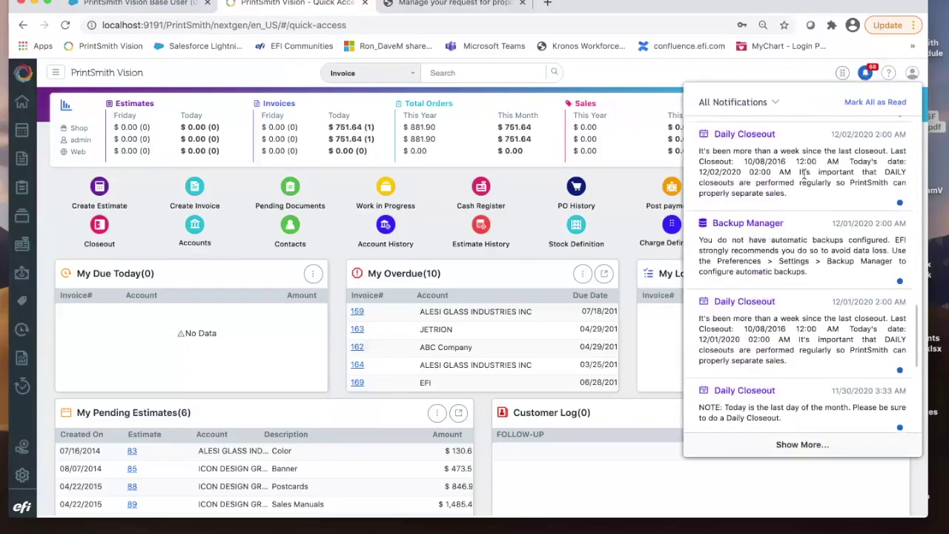
{"action": "scroll", "coordinate": [797, 238], "scroll_direction": "up", "scroll_amount": 20}
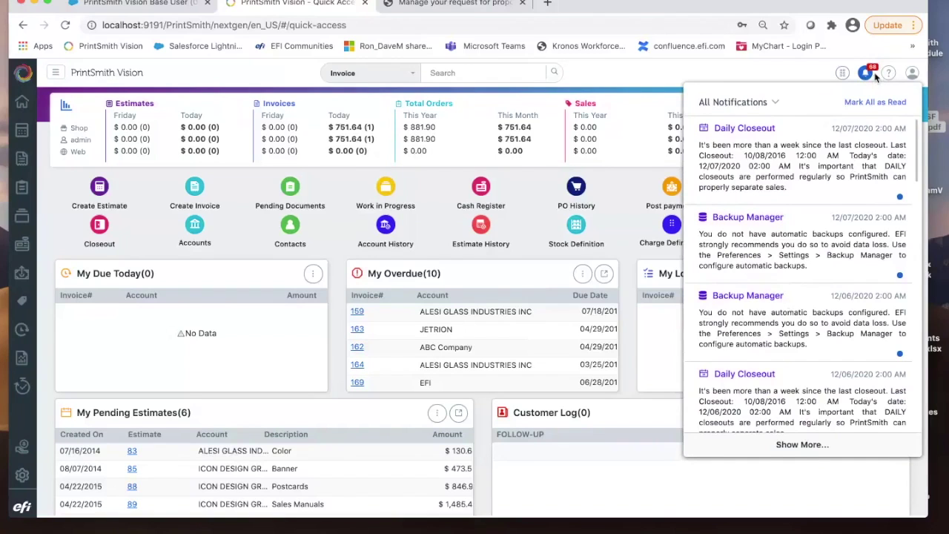
{"action": "left_click", "coordinate": [647, 77]}
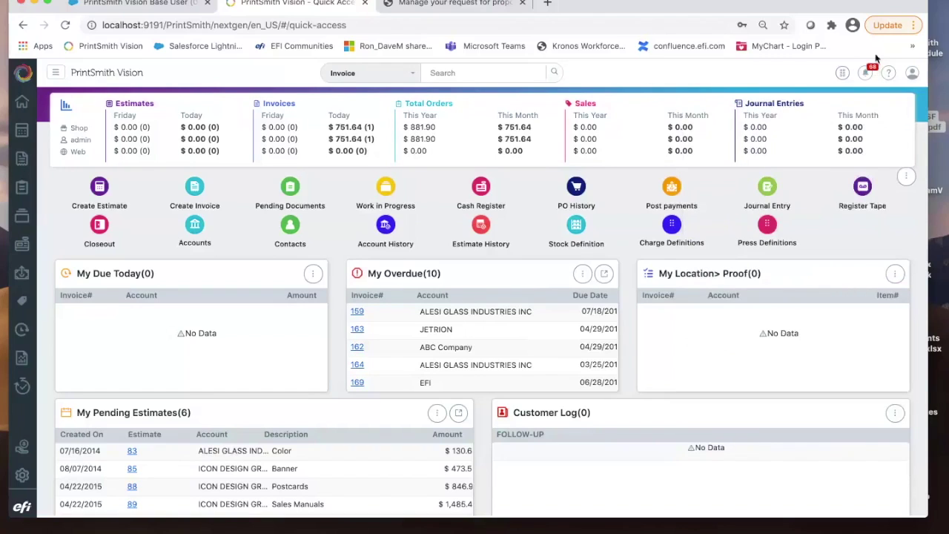
Step: Examine the Record Lock dialog and its choices of whose records to unlock, then close it without unlocking anything
{"action": "left_click", "coordinate": [911, 73]}
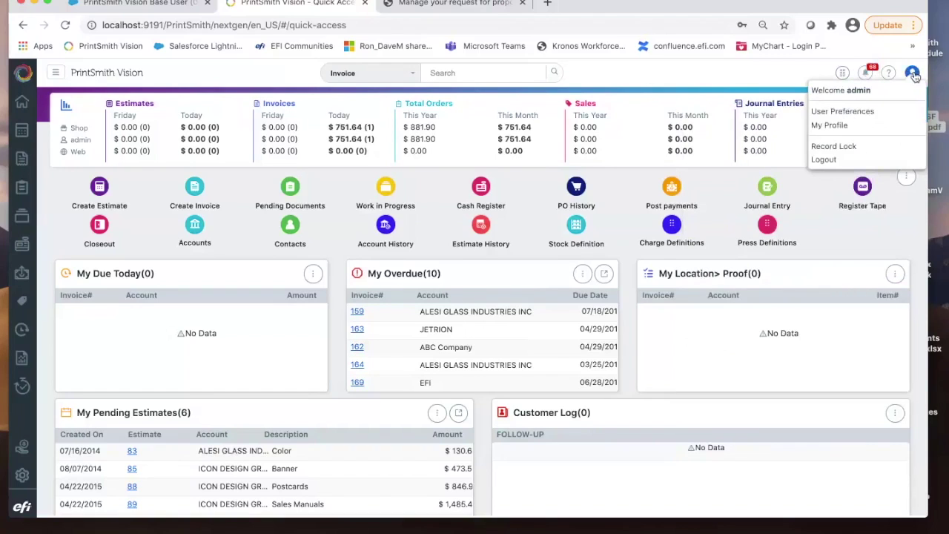
{"action": "left_click", "coordinate": [869, 146]}
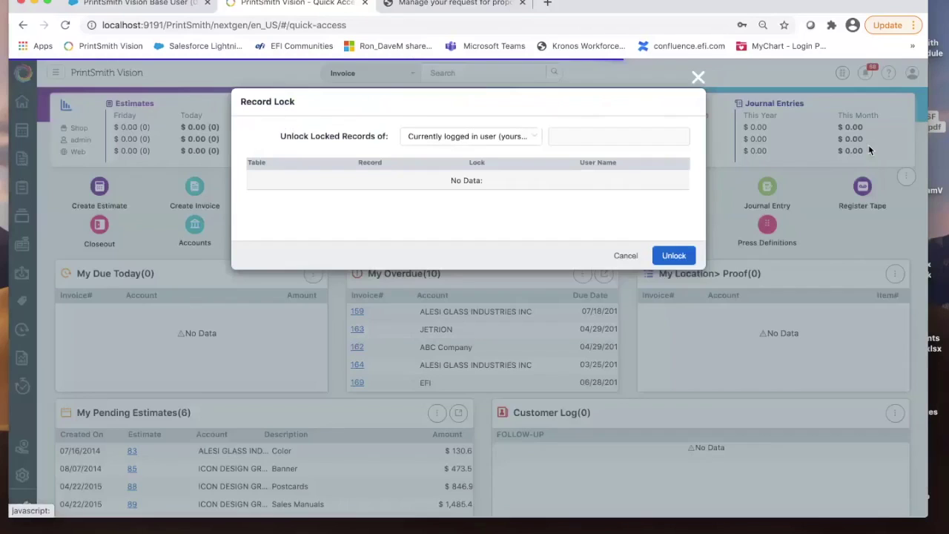
{"action": "left_click", "coordinate": [537, 139]}
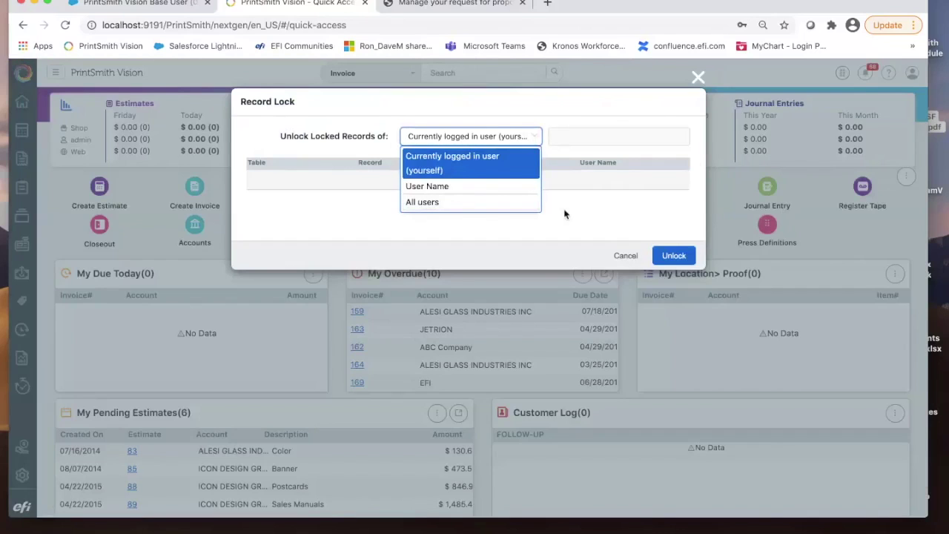
{"action": "left_click", "coordinate": [515, 210]}
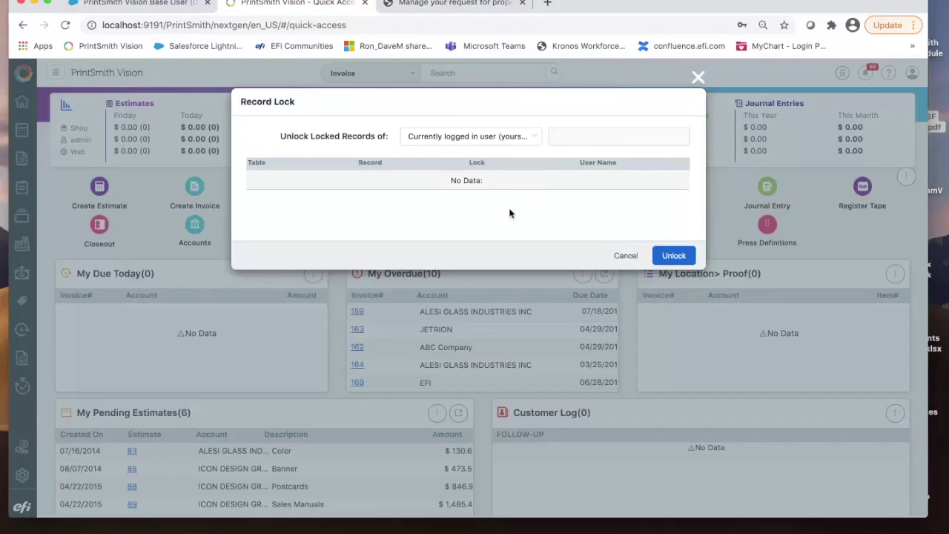
{"action": "left_click", "coordinate": [625, 256]}
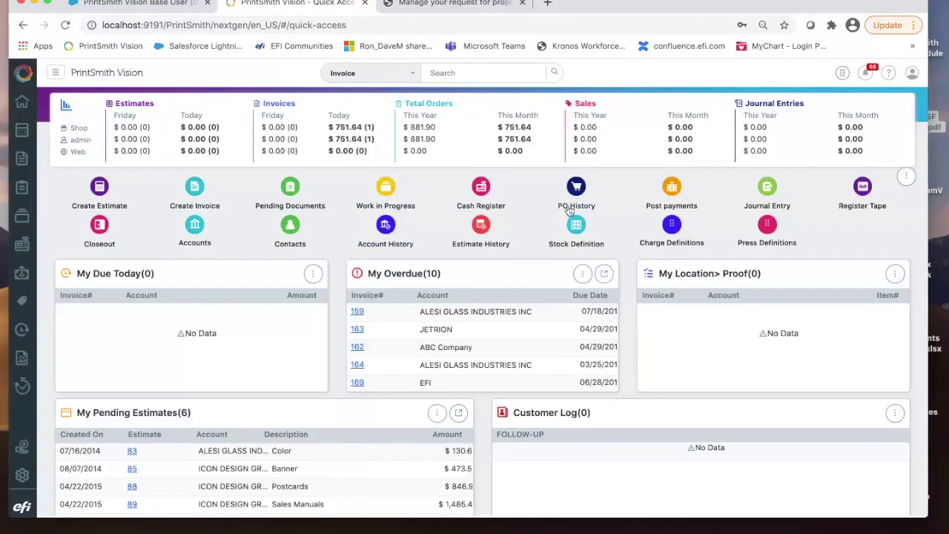
Step: Review the Quick Access and widget options available for the home page and close them without changes
{"action": "left_click", "coordinate": [905, 175]}
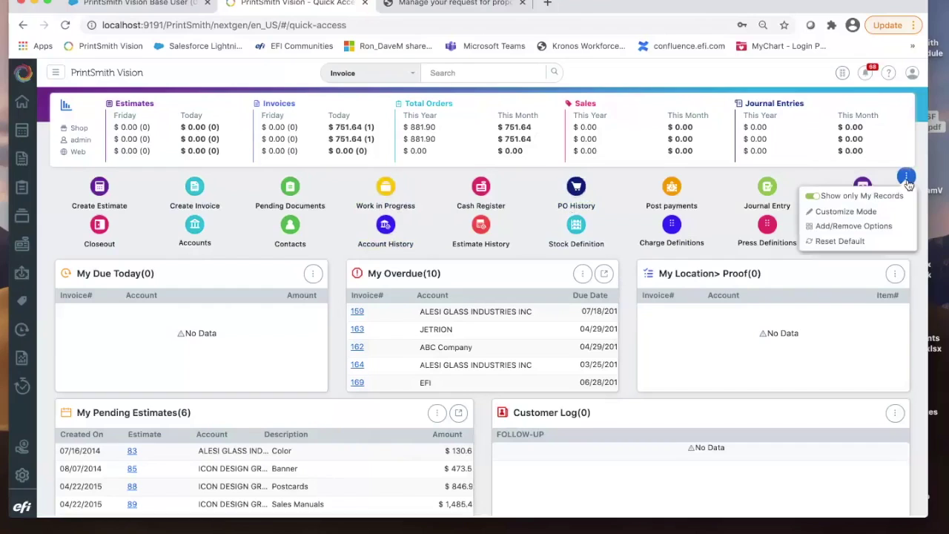
{"action": "left_click", "coordinate": [890, 230]}
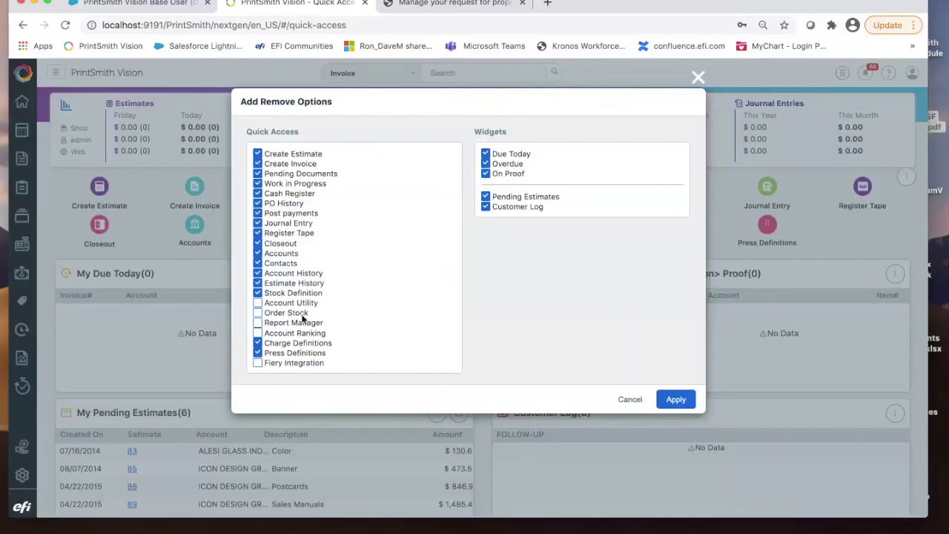
{"action": "left_click", "coordinate": [630, 402]}
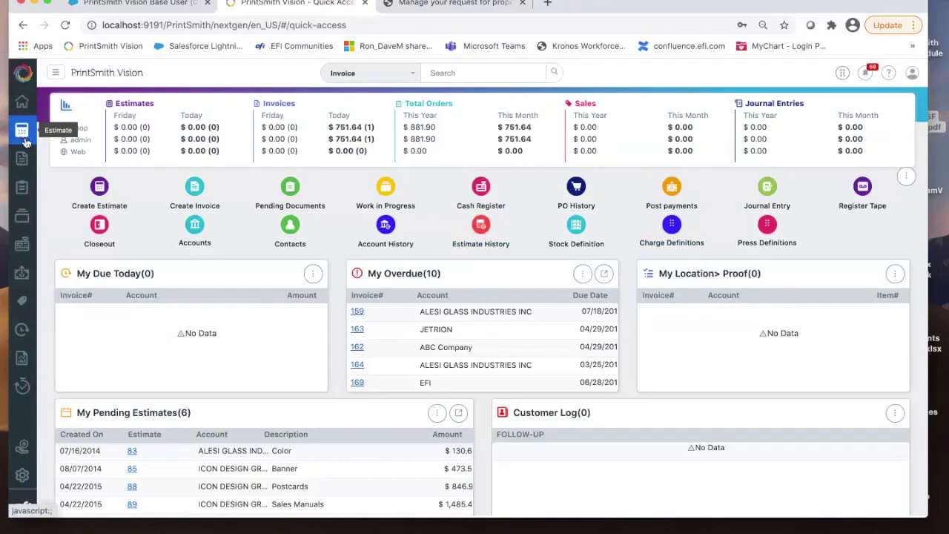
Step: Open the job details of the pending Business Cards invoice for ALESI GLASS INDUSTRIES INC
{"action": "left_click", "coordinate": [21, 202]}
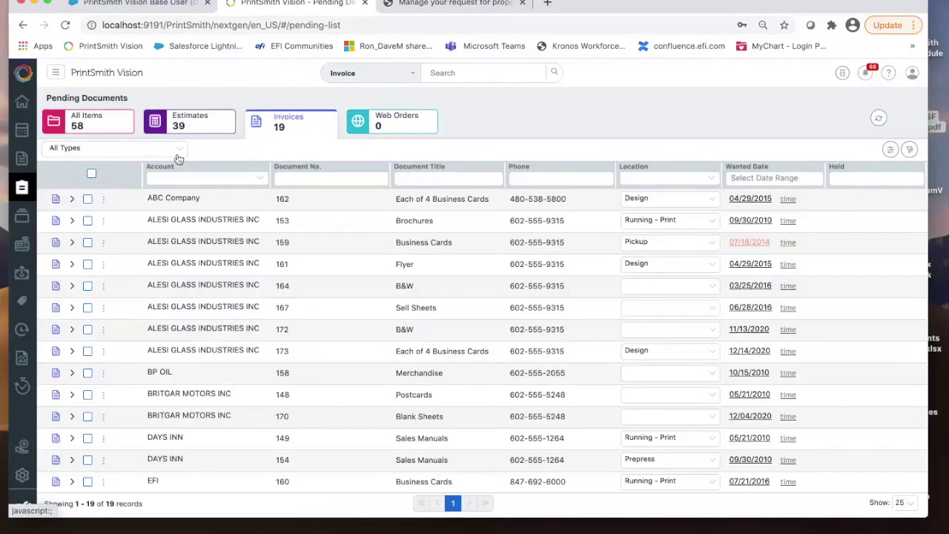
{"action": "left_click", "coordinate": [282, 243]}
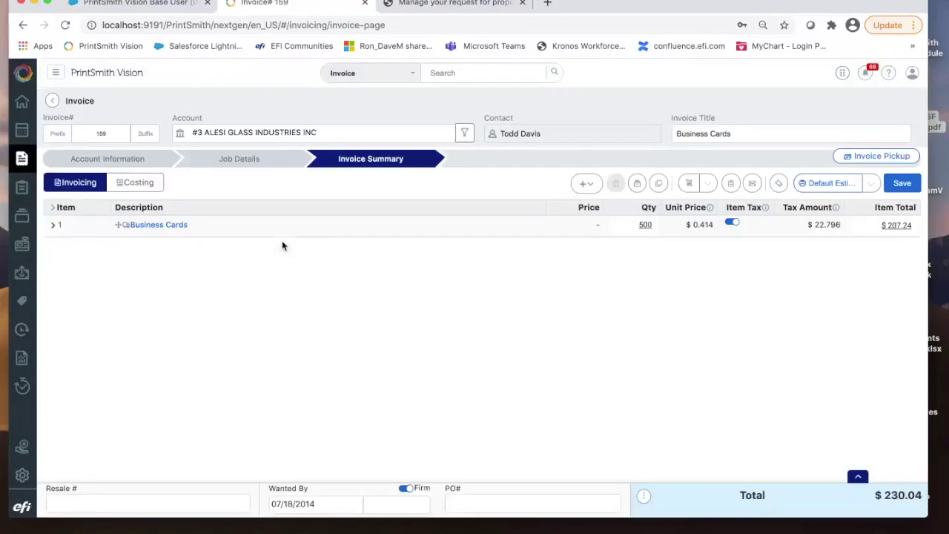
{"action": "left_click", "coordinate": [263, 160]}
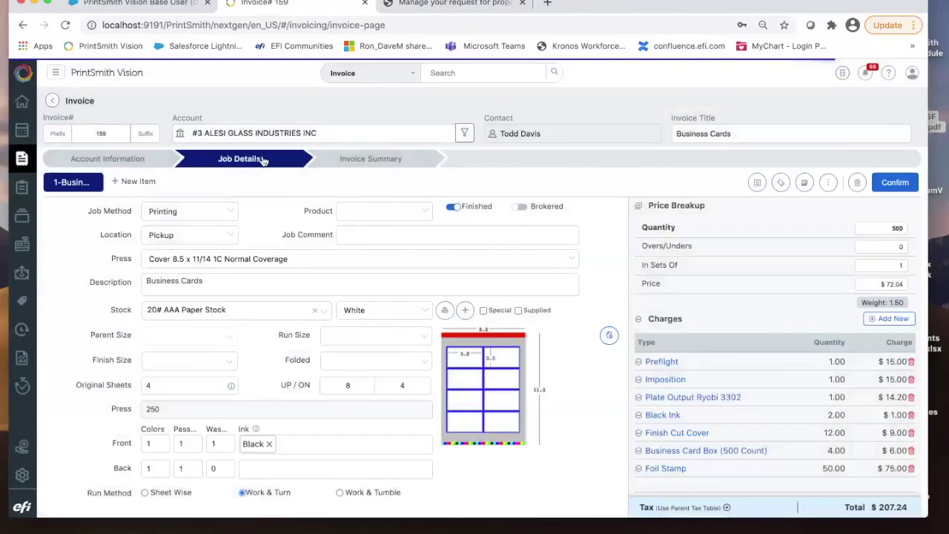
Step: View the Production Dates fields for the business card job and close them without entering any dates
{"action": "left_click", "coordinate": [828, 182]}
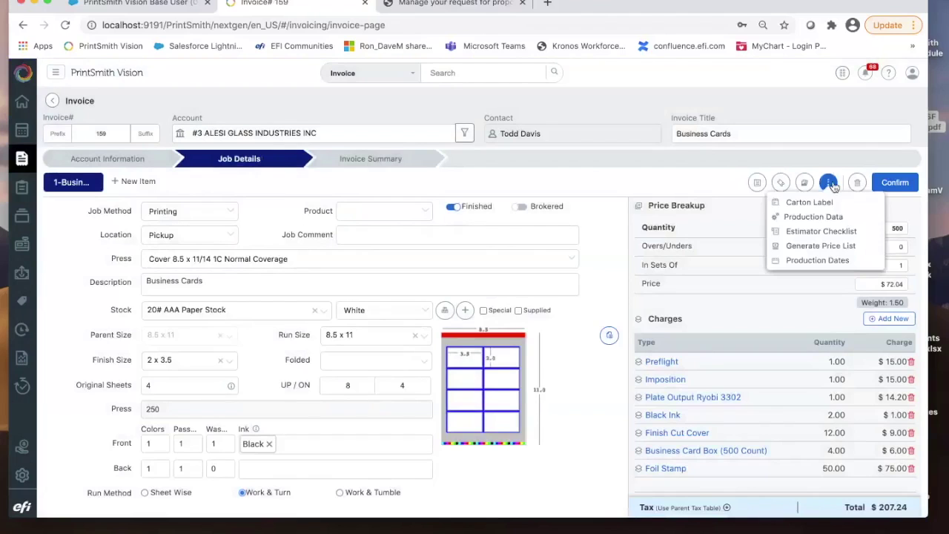
{"action": "left_click", "coordinate": [841, 262]}
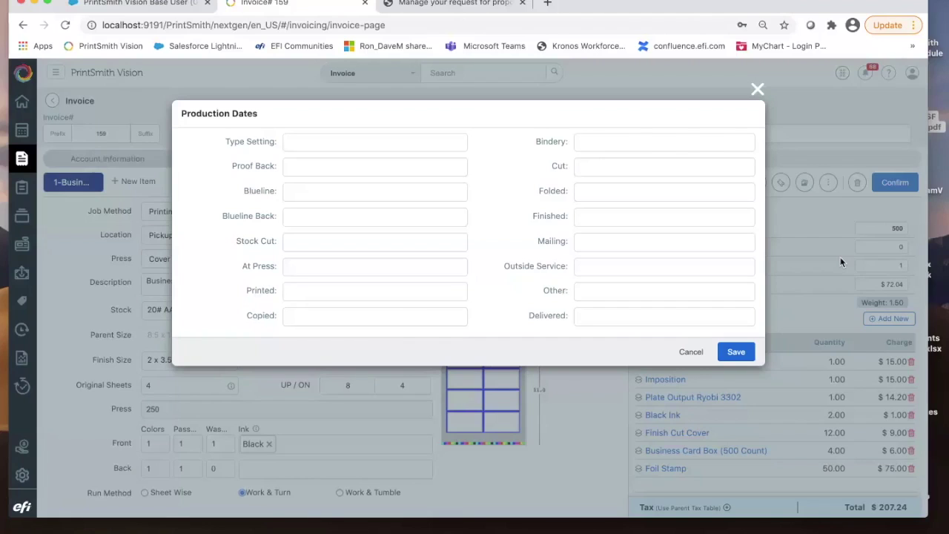
{"action": "left_click", "coordinate": [757, 89]}
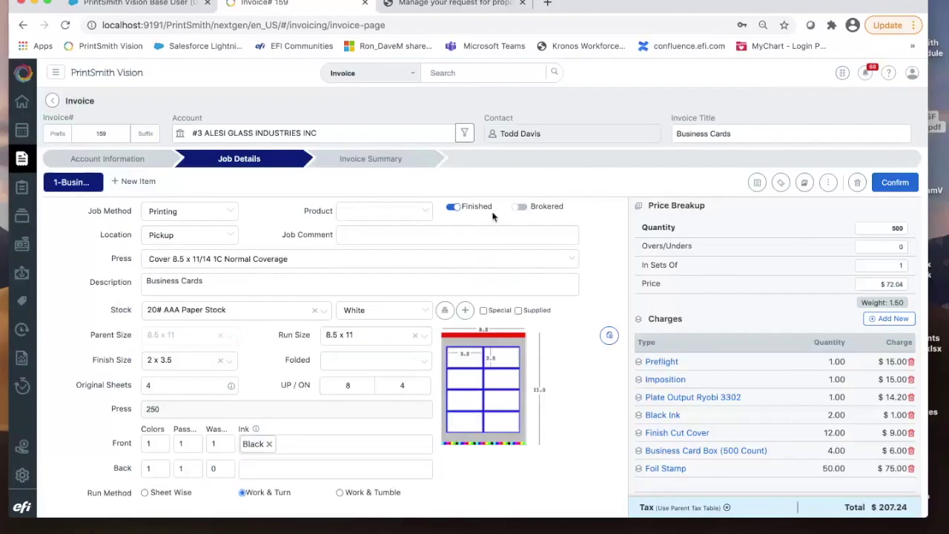
Step: Try the 4 up and 8 up BC with Bleeds templates in the job's Paper Calculator and discard the changes
{"action": "left_click", "coordinate": [481, 381]}
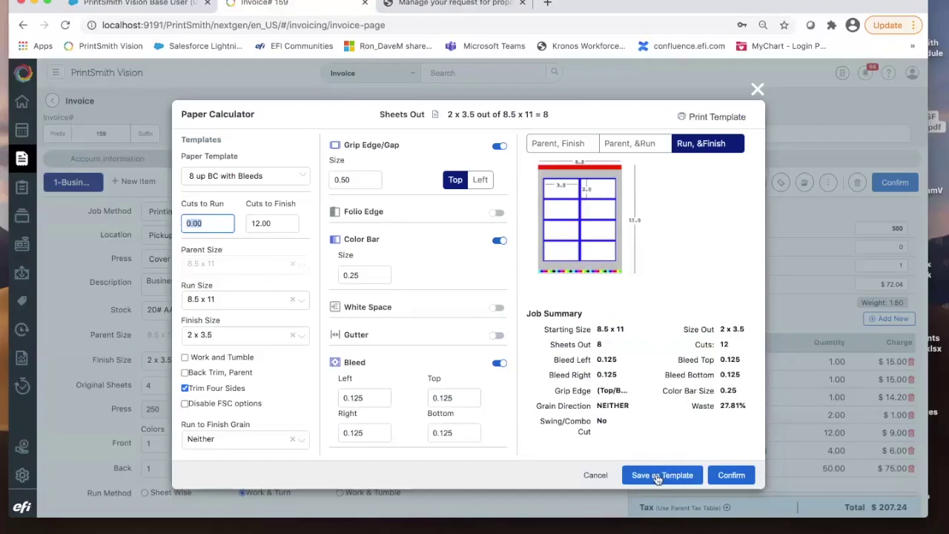
{"action": "left_click", "coordinate": [303, 181]}
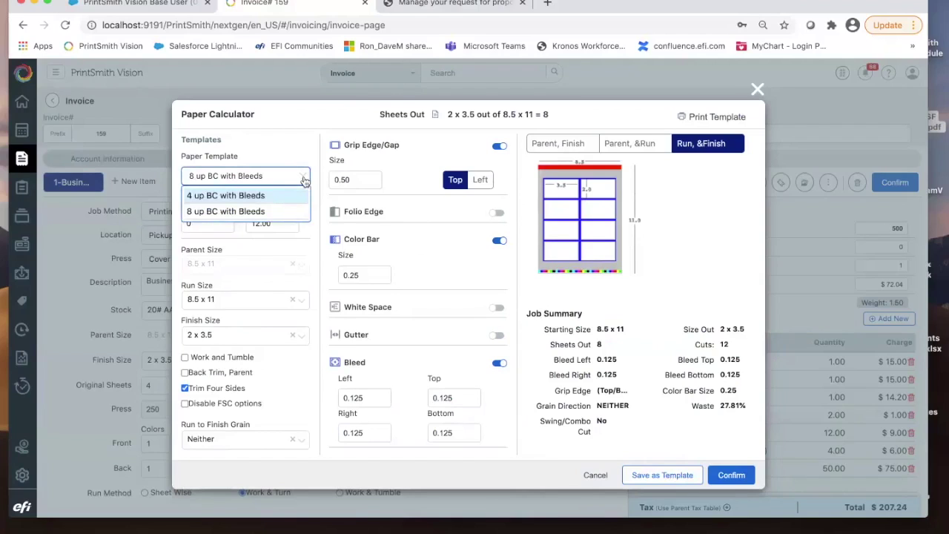
{"action": "left_click", "coordinate": [279, 199]}
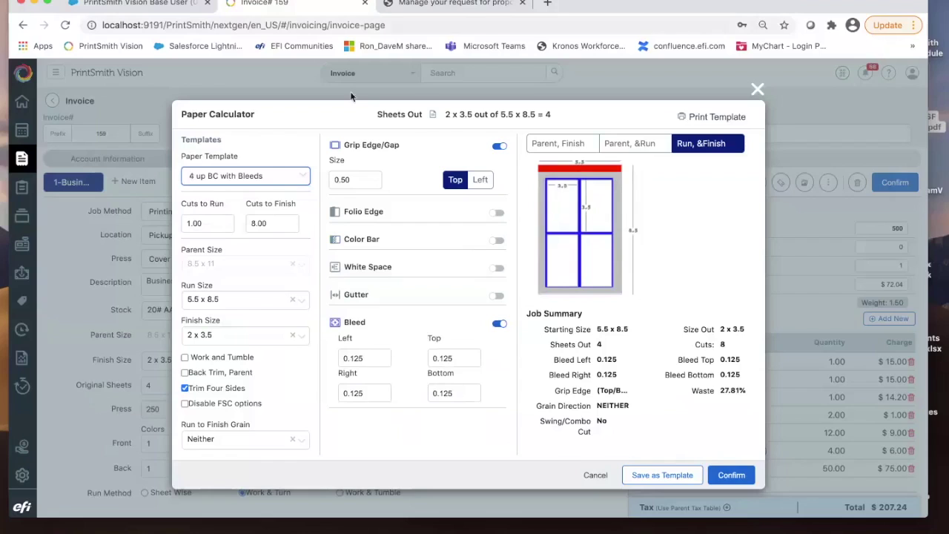
{"action": "left_click", "coordinate": [299, 176]}
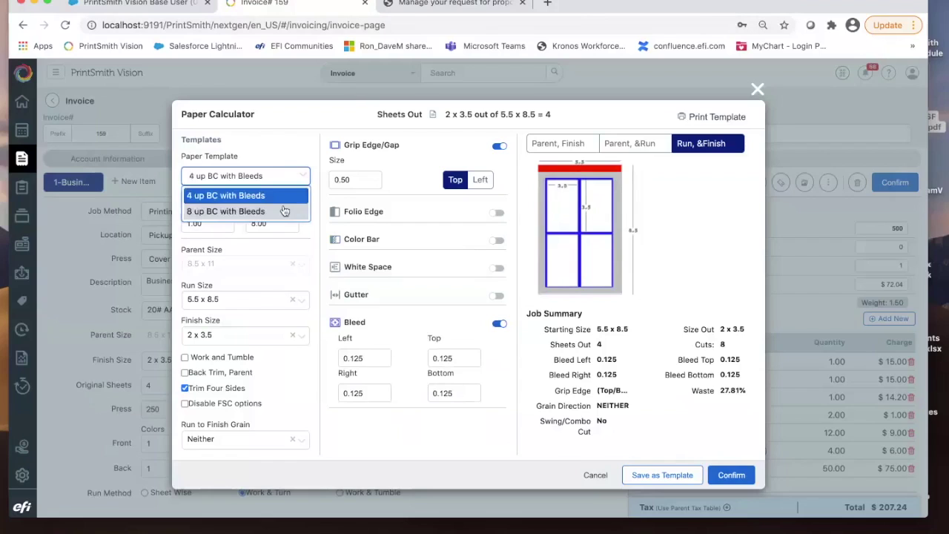
{"action": "left_click", "coordinate": [286, 209]}
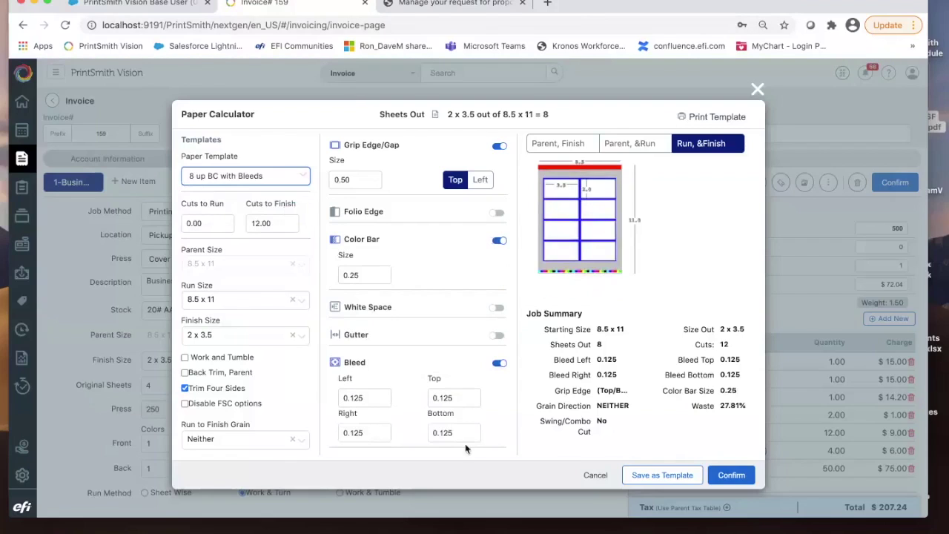
{"action": "left_click", "coordinate": [595, 474]}
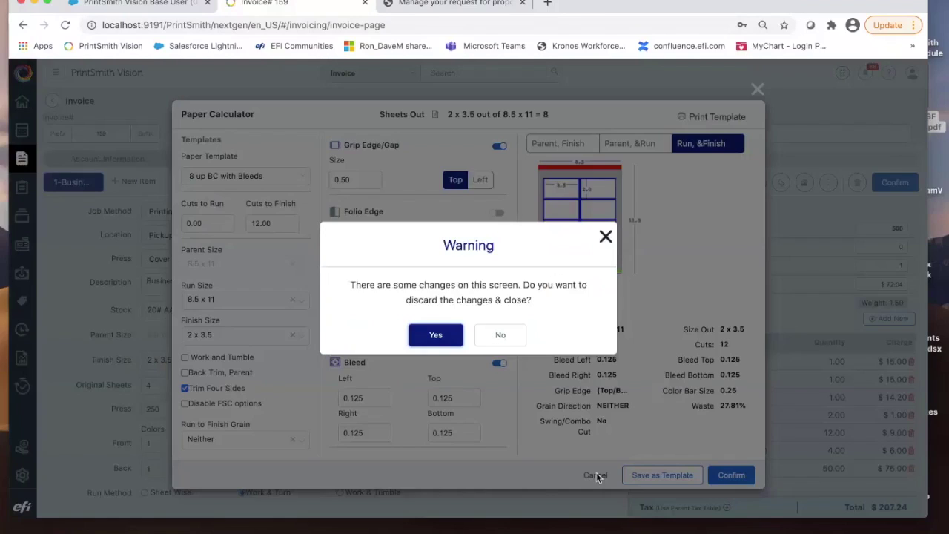
{"action": "left_click", "coordinate": [435, 335]}
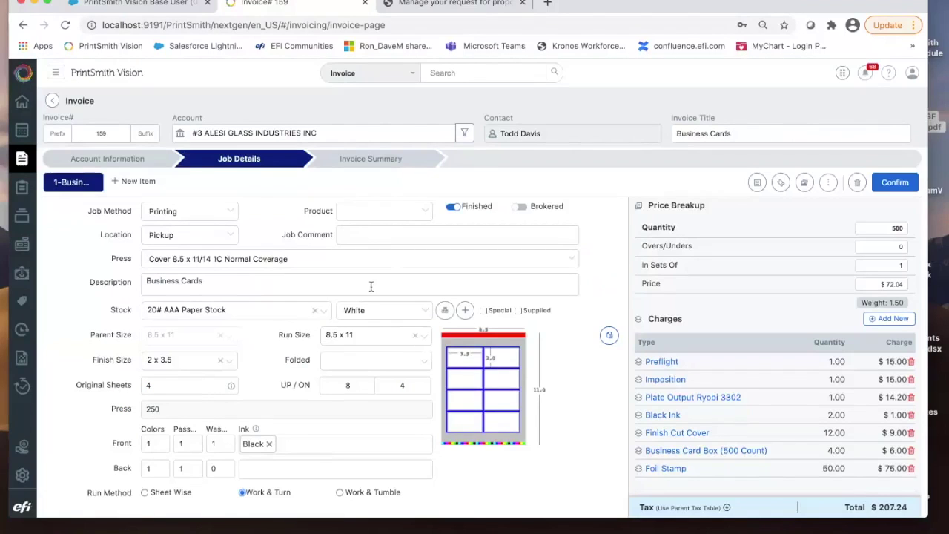
{"action": "scroll", "coordinate": [317, 332], "scroll_direction": "down", "scroll_amount": 2}
{"action": "scroll", "coordinate": [315, 332], "scroll_direction": "up", "scroll_amount": 2}
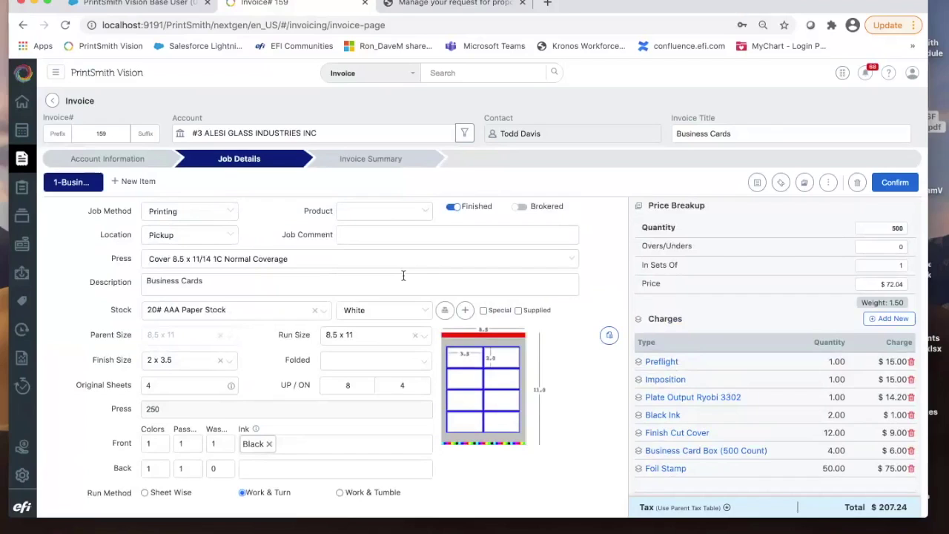
Step: Return to Pending Documents, look through the invoices and display the list of pending estimates
{"action": "left_click", "coordinate": [23, 189]}
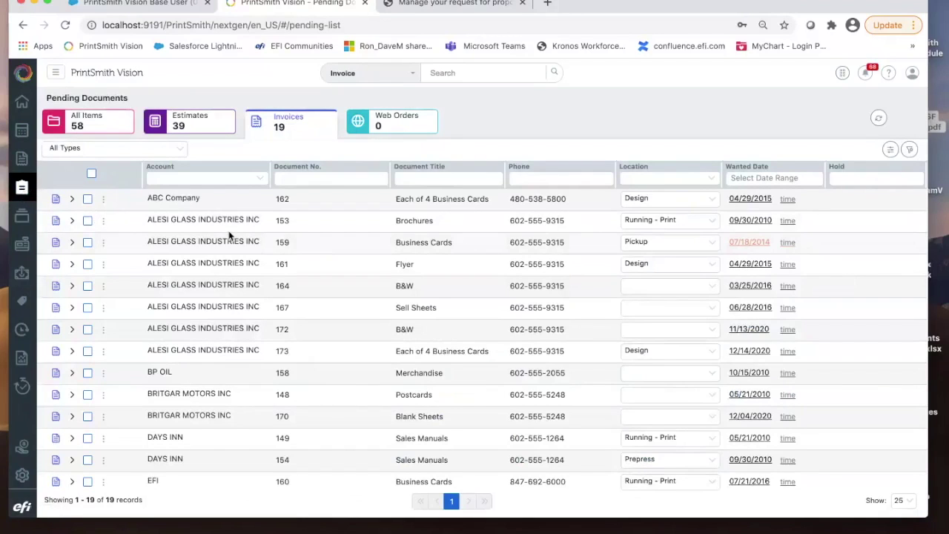
{"action": "scroll", "coordinate": [127, 238], "scroll_direction": "down", "scroll_amount": 3}
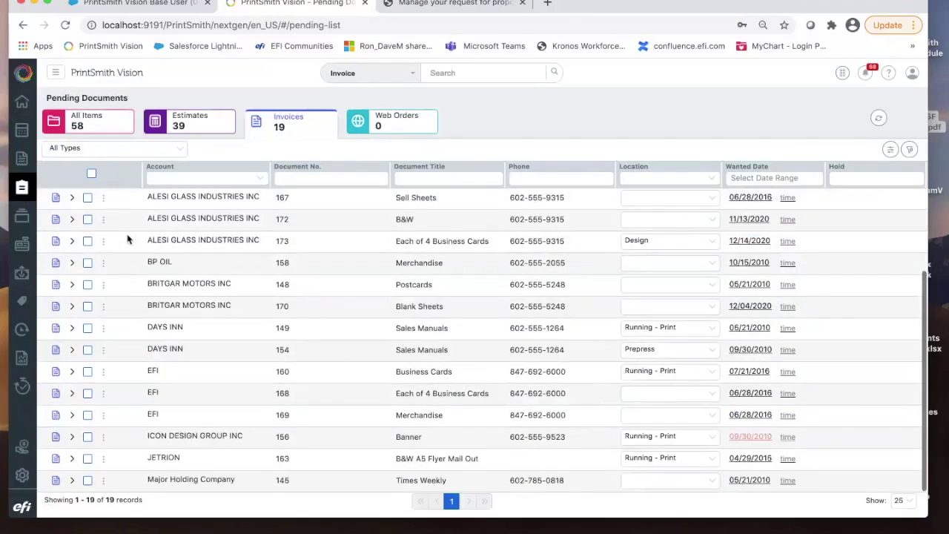
{"action": "scroll", "coordinate": [127, 239], "scroll_direction": "up", "scroll_amount": 1}
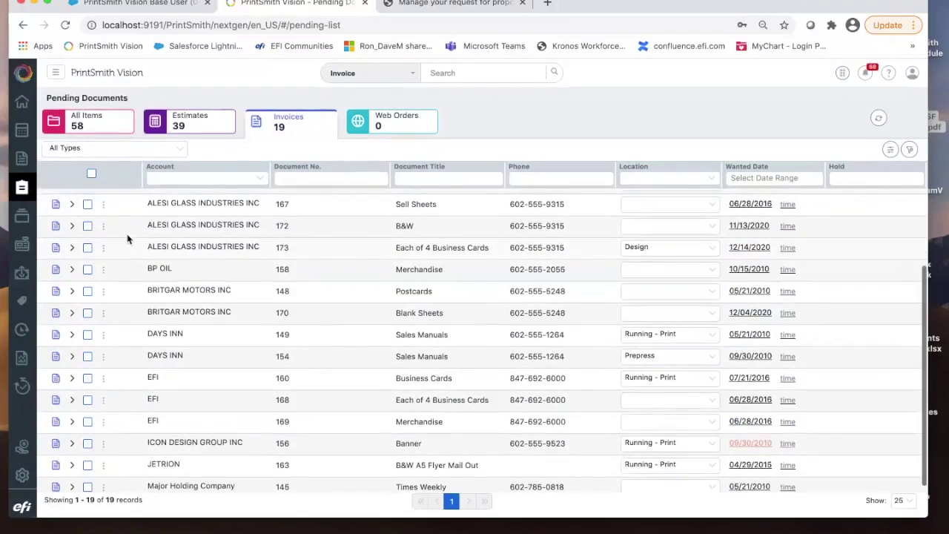
{"action": "left_click", "coordinate": [177, 122]}
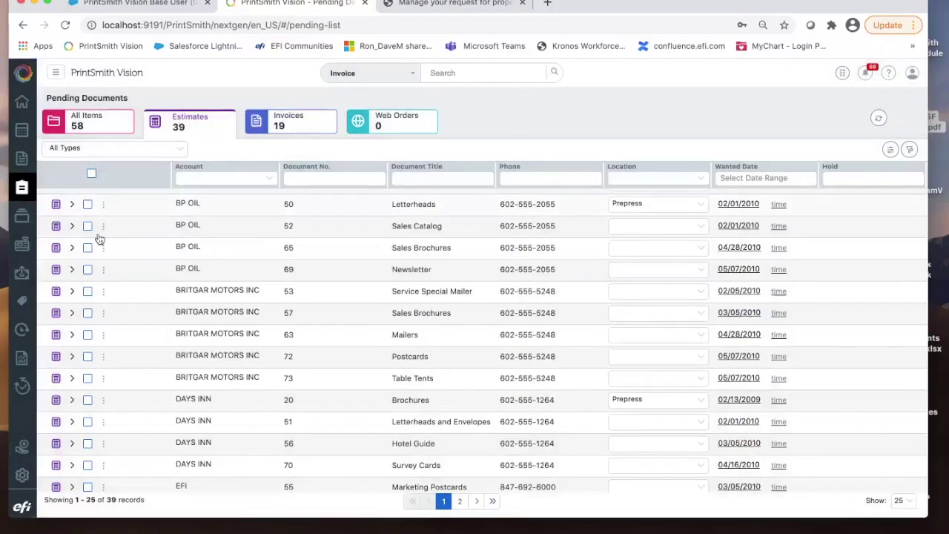
Step: Select three BP OIL estimates, all estimates on the page and a single estimate to examine the available batch actions
{"action": "left_click", "coordinate": [86, 226]}
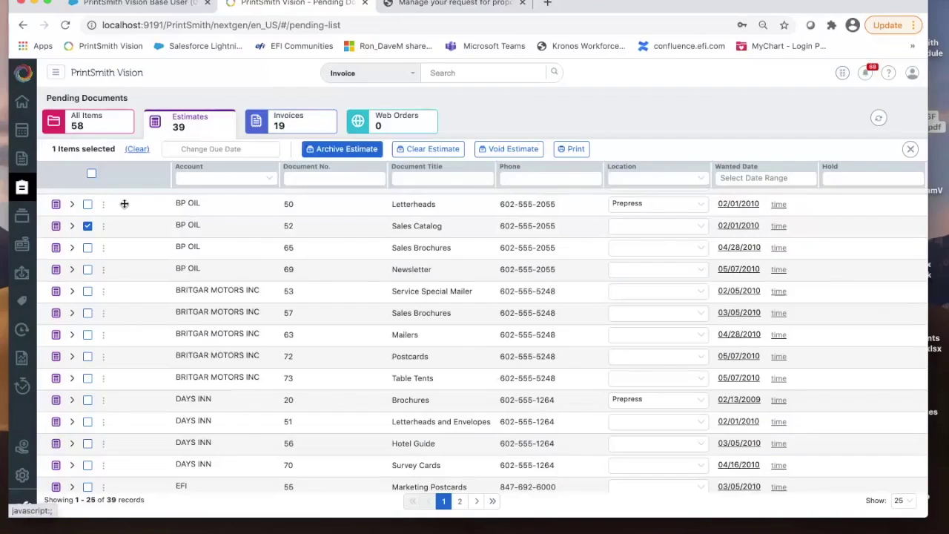
{"action": "left_click", "coordinate": [87, 249]}
{"action": "left_click", "coordinate": [88, 270]}
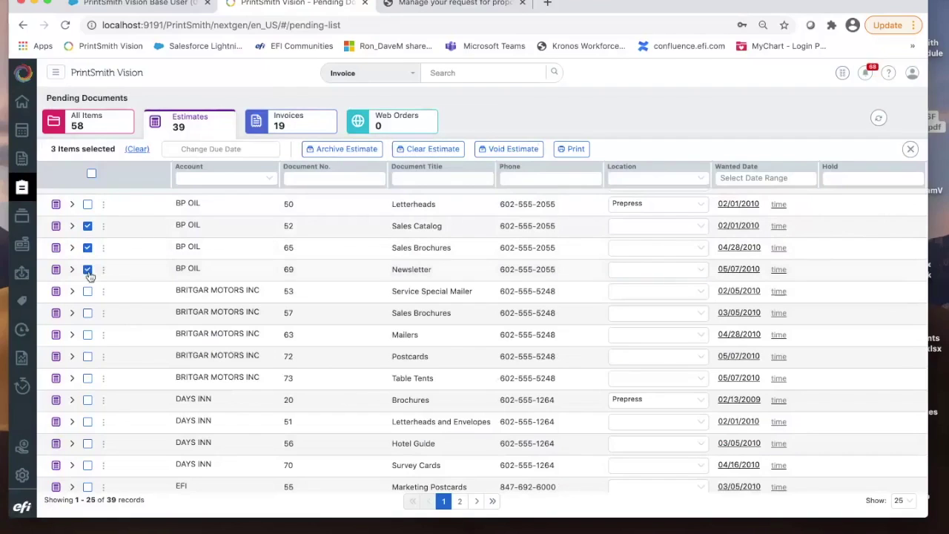
{"action": "left_click", "coordinate": [91, 174]}
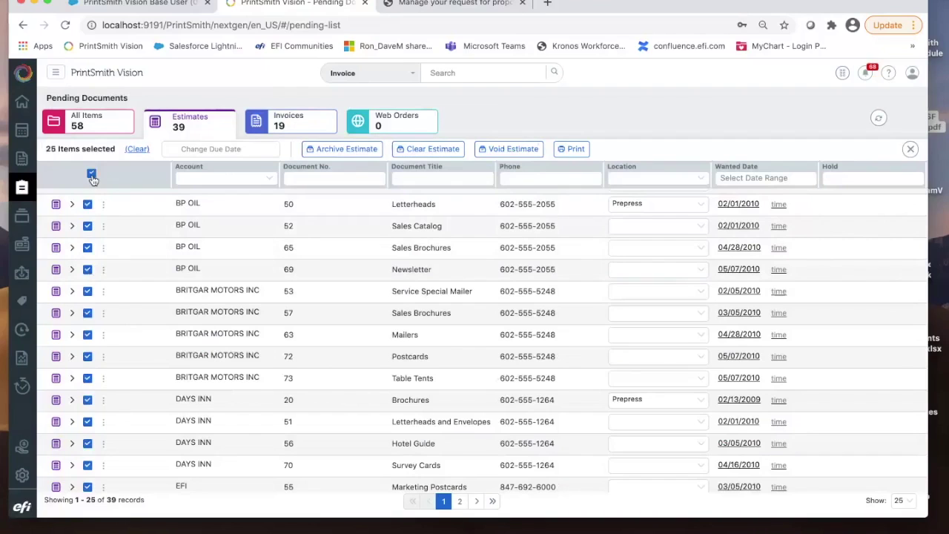
{"action": "left_click", "coordinate": [89, 225]}
{"action": "left_click", "coordinate": [92, 174]}
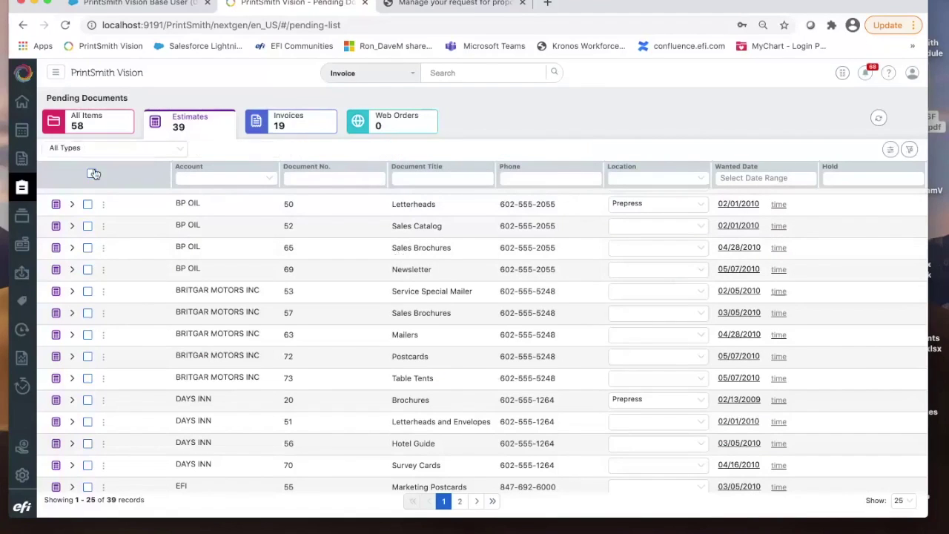
{"action": "left_click", "coordinate": [86, 247]}
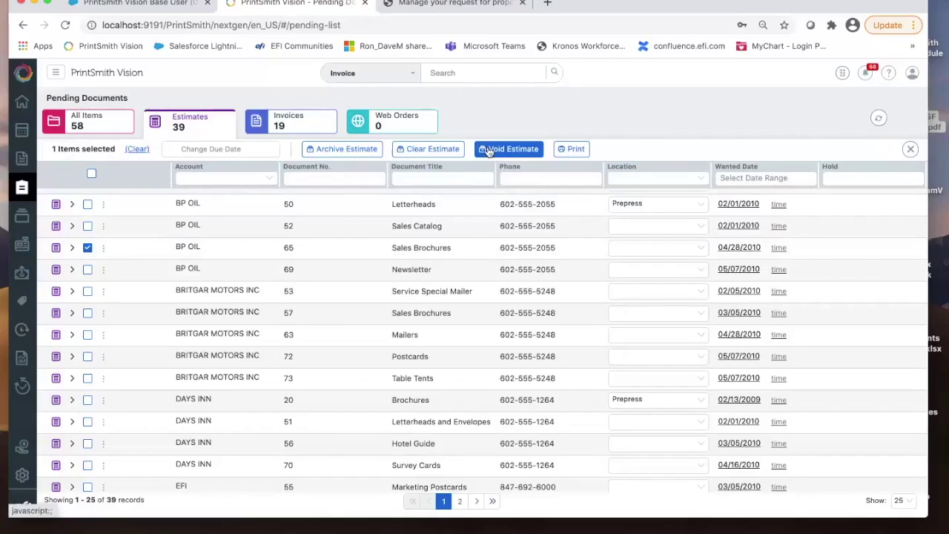
Step: Display the pending invoices and select the Each of 4 Business Cards invoice for ALESI GLASS INDUSTRIES
{"action": "left_click", "coordinate": [310, 124]}
{"action": "left_click", "coordinate": [87, 247]}
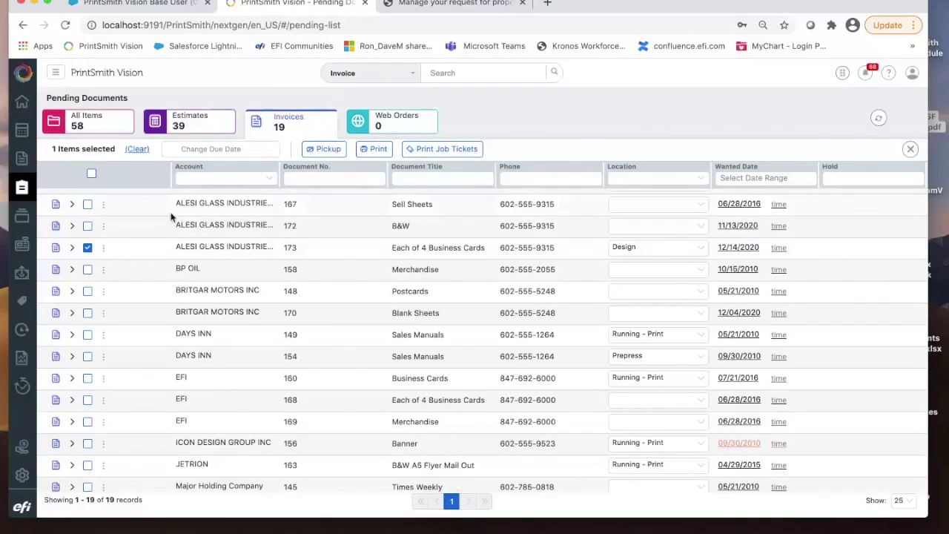
{"action": "left_click", "coordinate": [87, 249]}
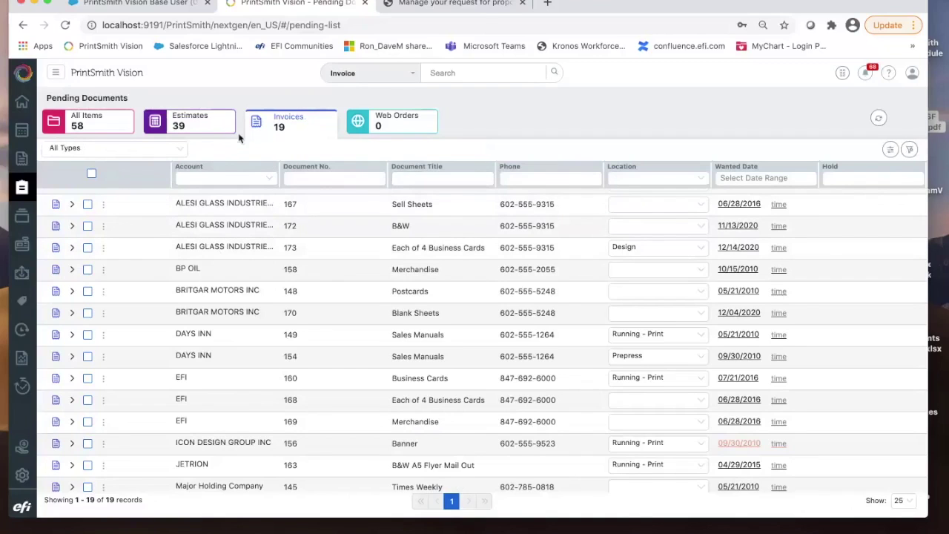
{"action": "left_click", "coordinate": [87, 249]}
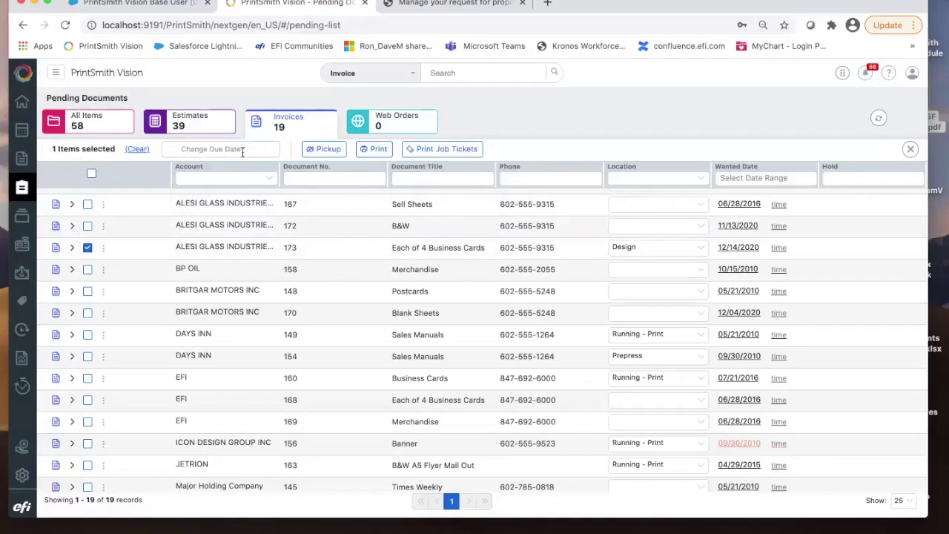
Step: Add the ALESI GLASS B&W and BP OIL Merchandise invoices to the selection and open the calendar for changing their due date
{"action": "left_click", "coordinate": [103, 291]}
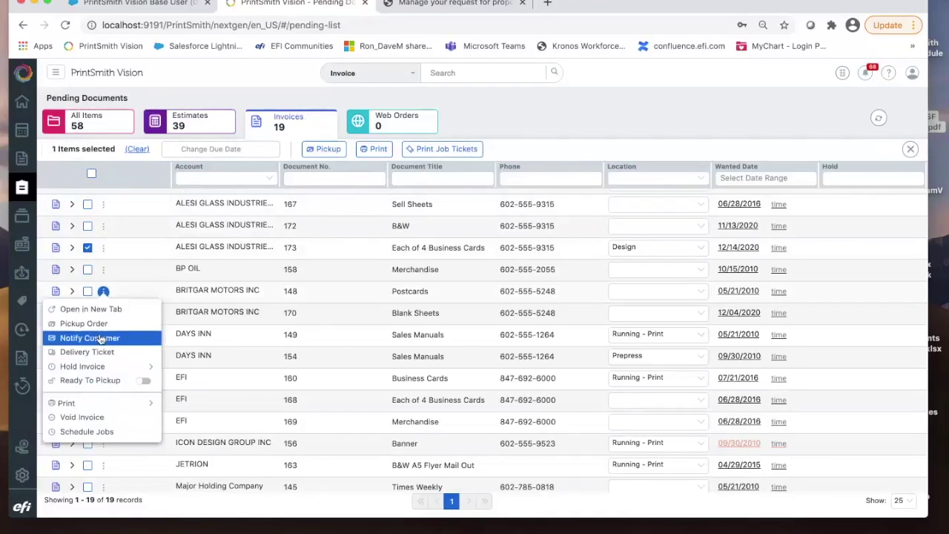
{"action": "left_click", "coordinate": [88, 225]}
{"action": "left_click", "coordinate": [87, 269]}
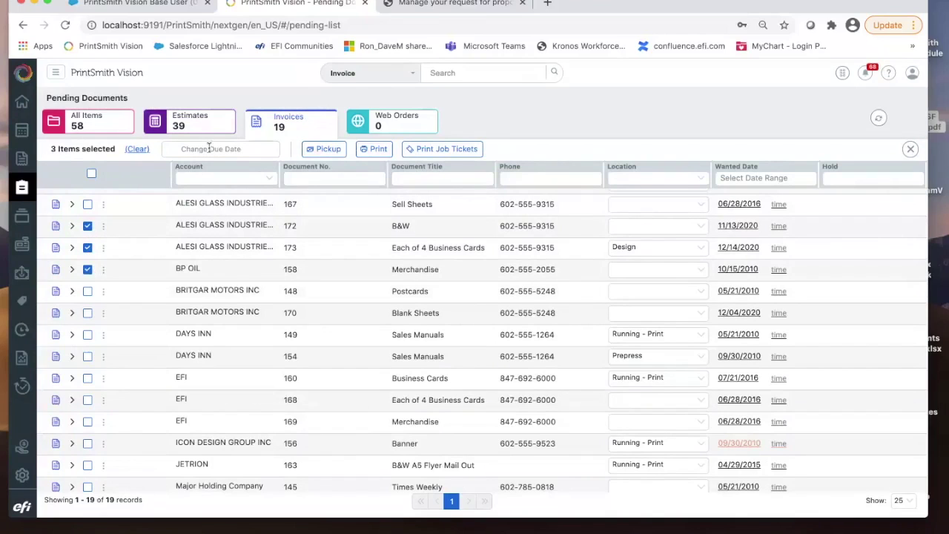
{"action": "left_click", "coordinate": [209, 148]}
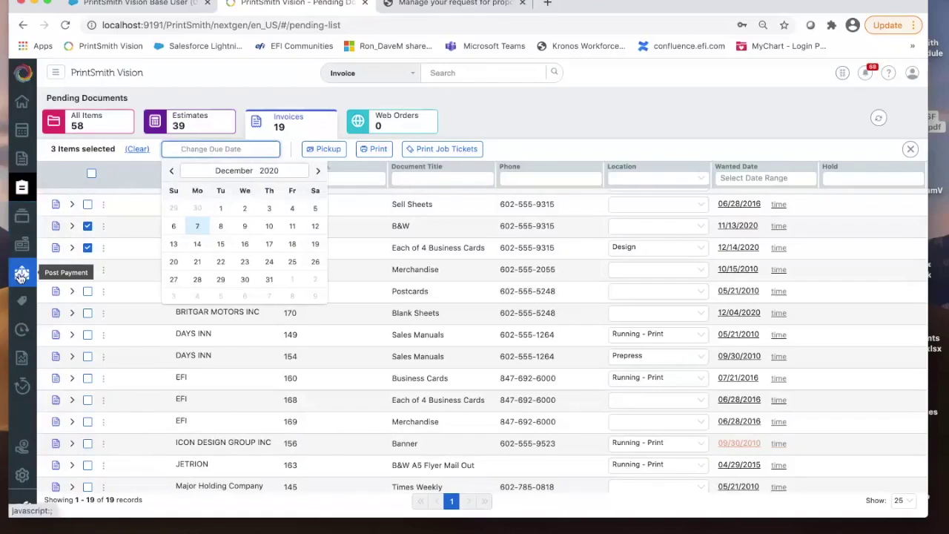
Step: Open the Default tax table from the sales tax pricing settings
{"action": "mouse_move", "coordinate": [23, 301]}
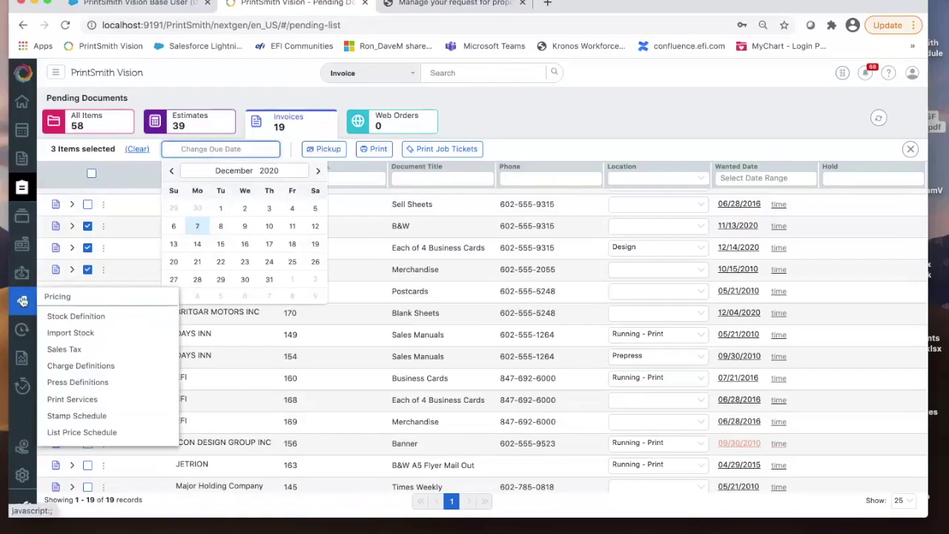
{"action": "left_click", "coordinate": [71, 354]}
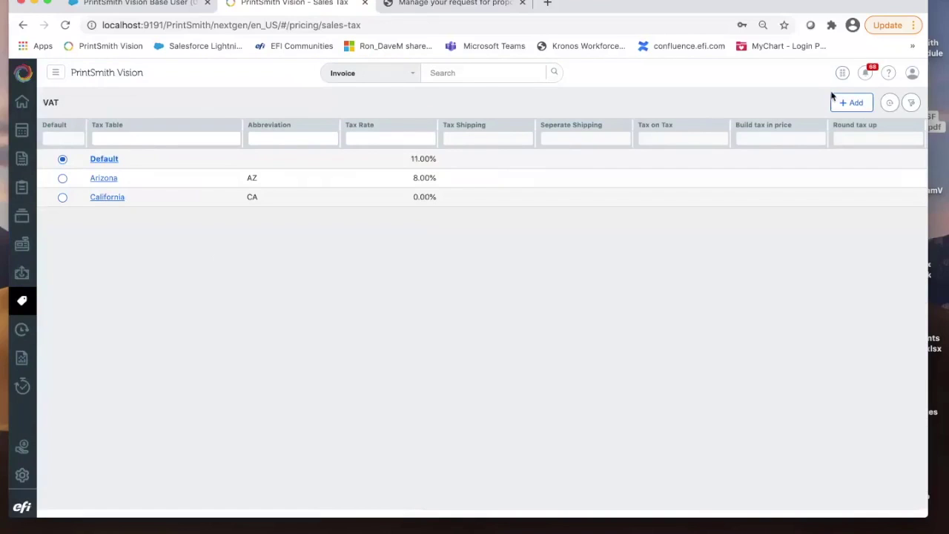
{"action": "left_click", "coordinate": [111, 159]}
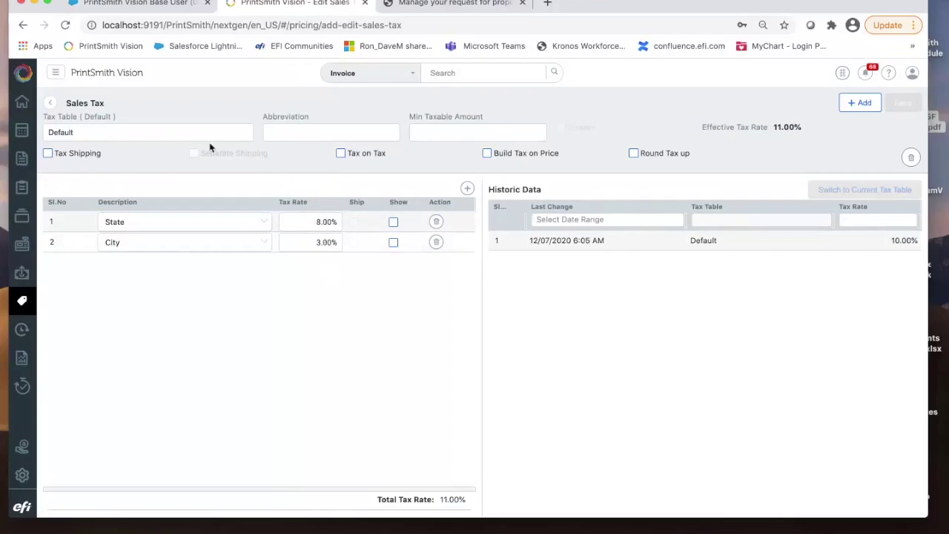
Step: Try Tax Shipping and Separate Shipping with the City shipping tax toggled on the Default table, and discard the changes
{"action": "left_click", "coordinate": [49, 153]}
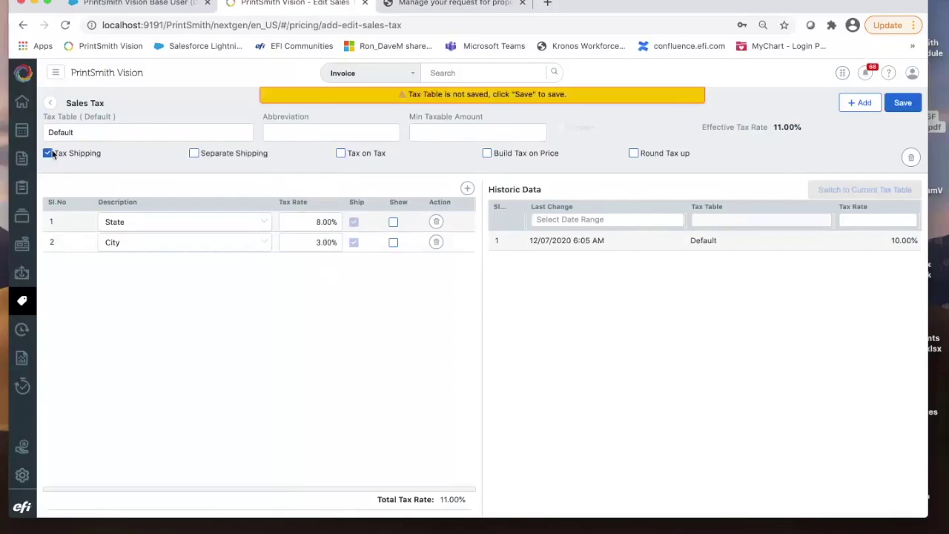
{"action": "left_click", "coordinate": [195, 154]}
{"action": "left_click", "coordinate": [354, 243]}
{"action": "left_click", "coordinate": [52, 102]}
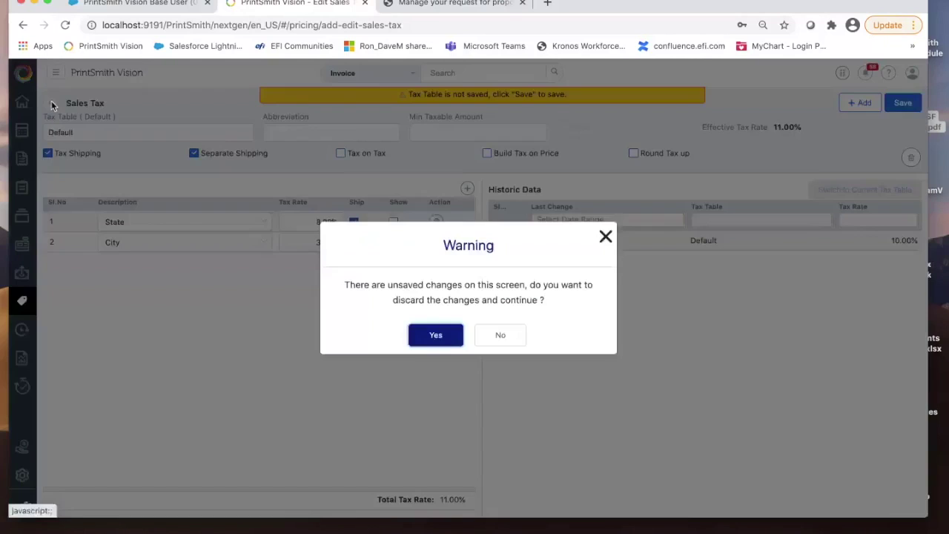
{"action": "left_click", "coordinate": [437, 336]}
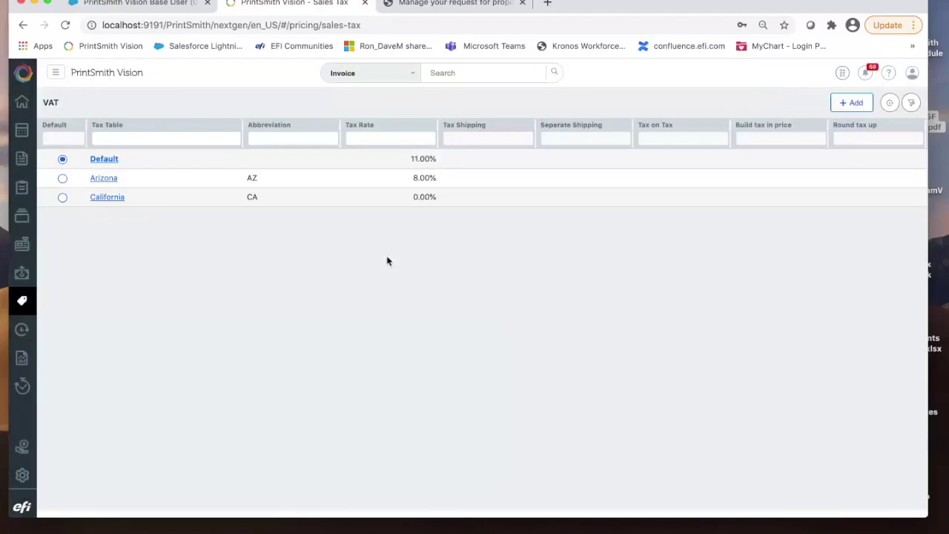
Step: Open the charge definitions, view the price change options for charges and cancel without changing any prices
{"action": "mouse_move", "coordinate": [21, 299]}
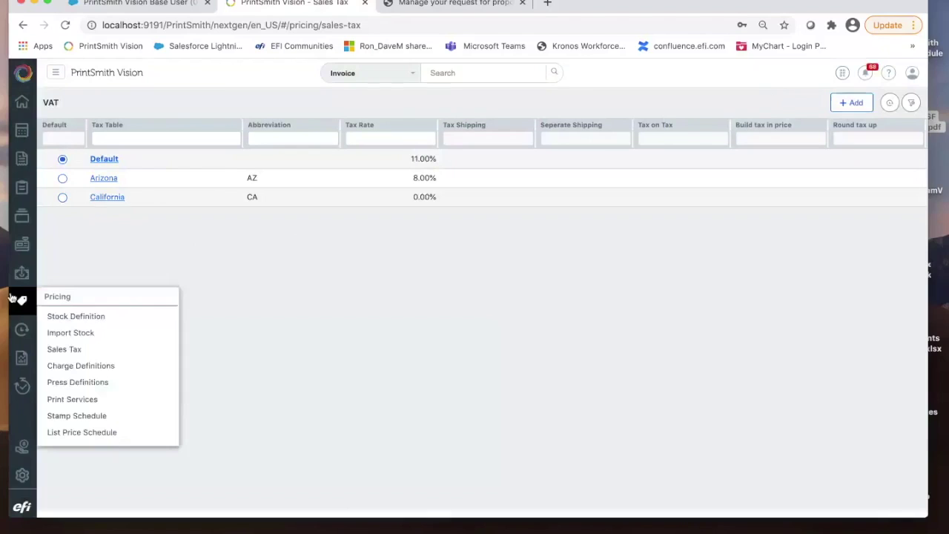
{"action": "left_click", "coordinate": [65, 365]}
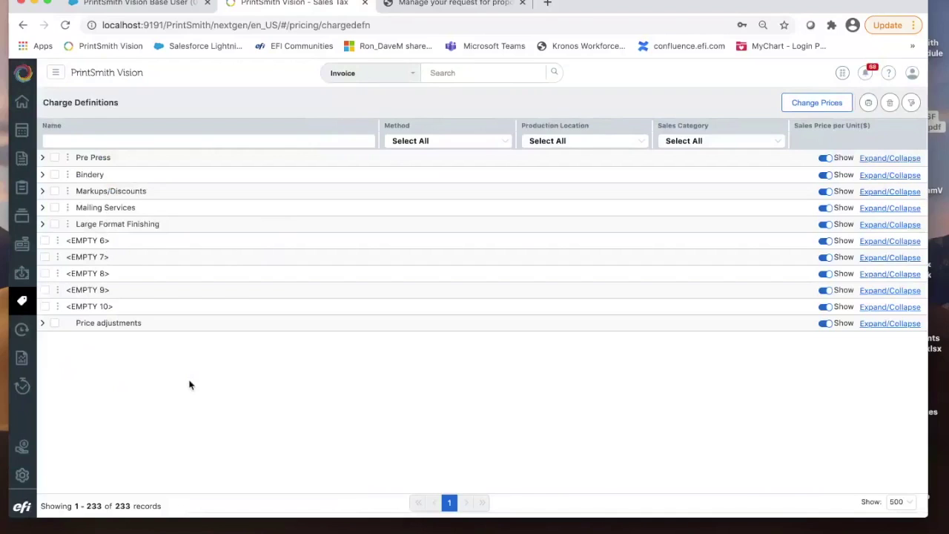
{"action": "left_click", "coordinate": [816, 103]}
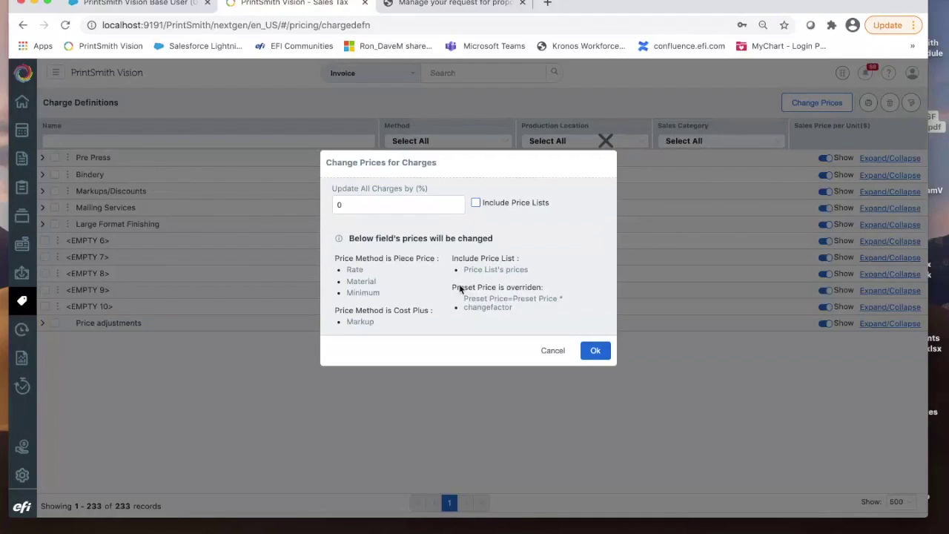
{"action": "left_click", "coordinate": [552, 351]}
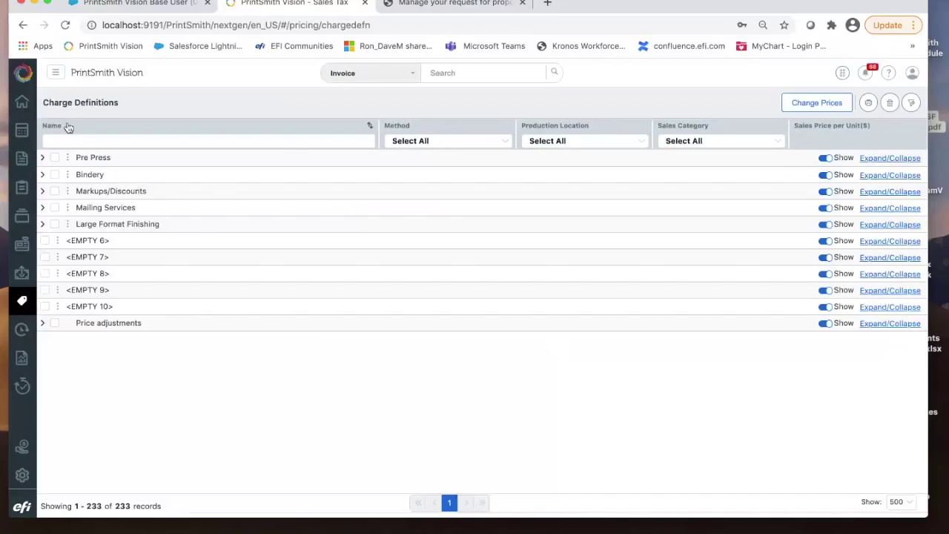
Step: Expand the Computer to Plate charges under Pre Press and move Computer Time above Imposition
{"action": "left_click", "coordinate": [67, 157]}
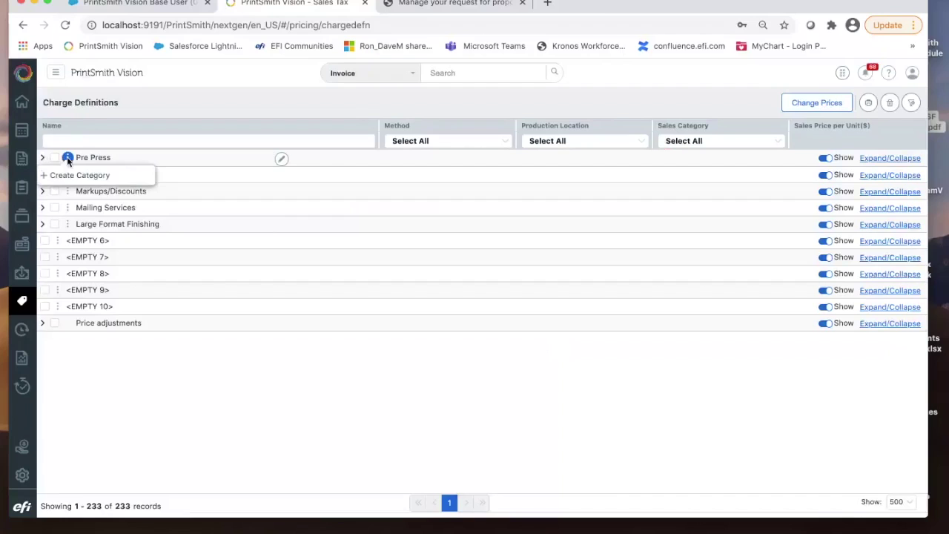
{"action": "left_click", "coordinate": [42, 157]}
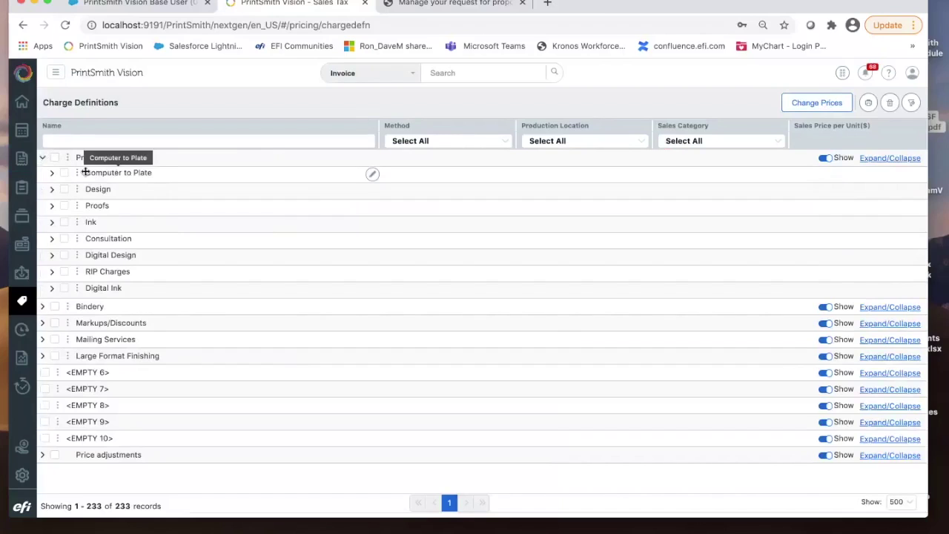
{"action": "left_click", "coordinate": [76, 173]}
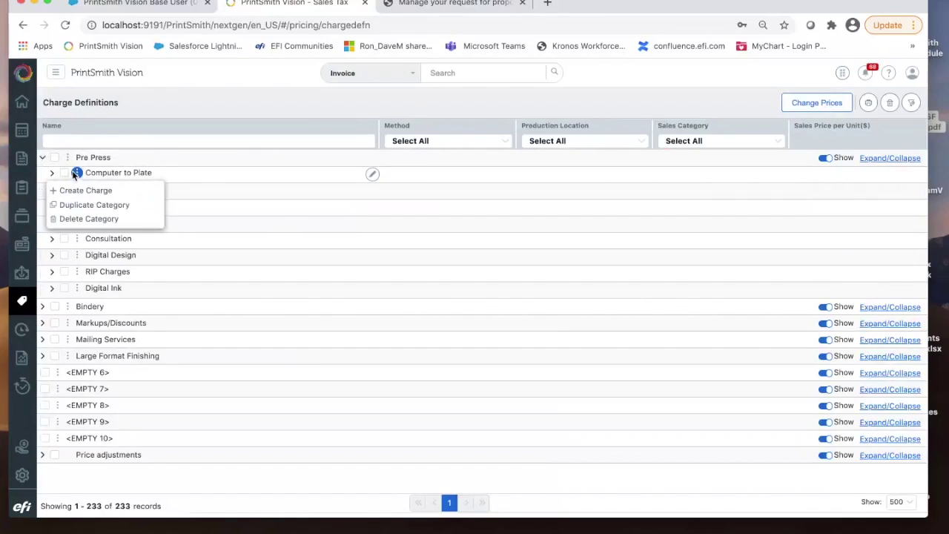
{"action": "left_click", "coordinate": [44, 177]}
{"action": "left_click", "coordinate": [52, 174]}
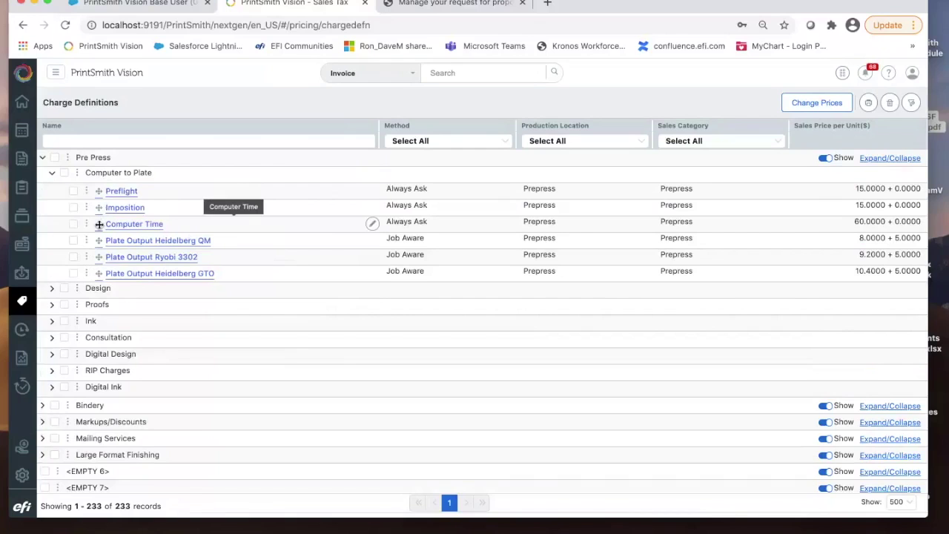
{"action": "left_click_drag", "start_coordinate": [98, 224], "coordinate": [96, 207]}
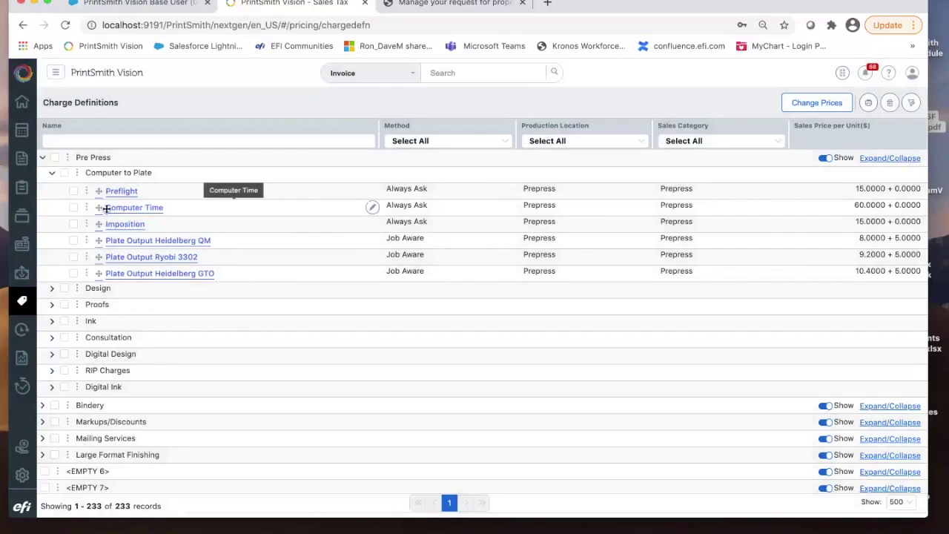
Step: Open the Plate Output Heidelberg QM charge definition and examine its production codes, pricing settings and preset information
{"action": "left_click", "coordinate": [132, 242]}
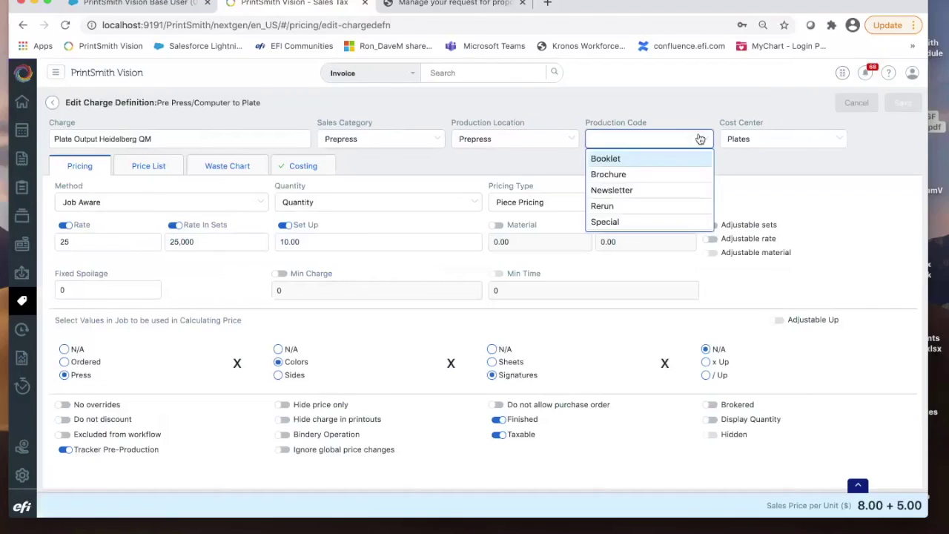
{"action": "left_click", "coordinate": [749, 162]}
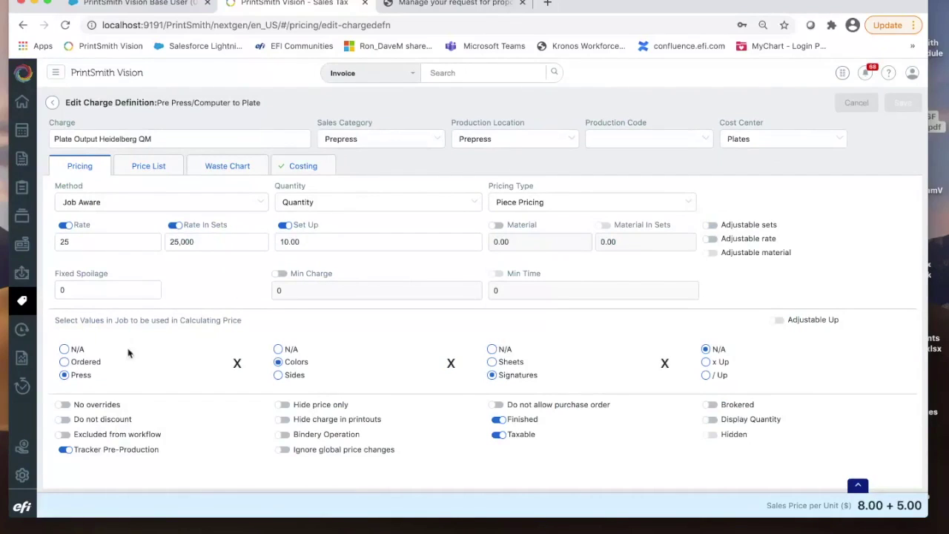
{"action": "left_click", "coordinate": [857, 486]}
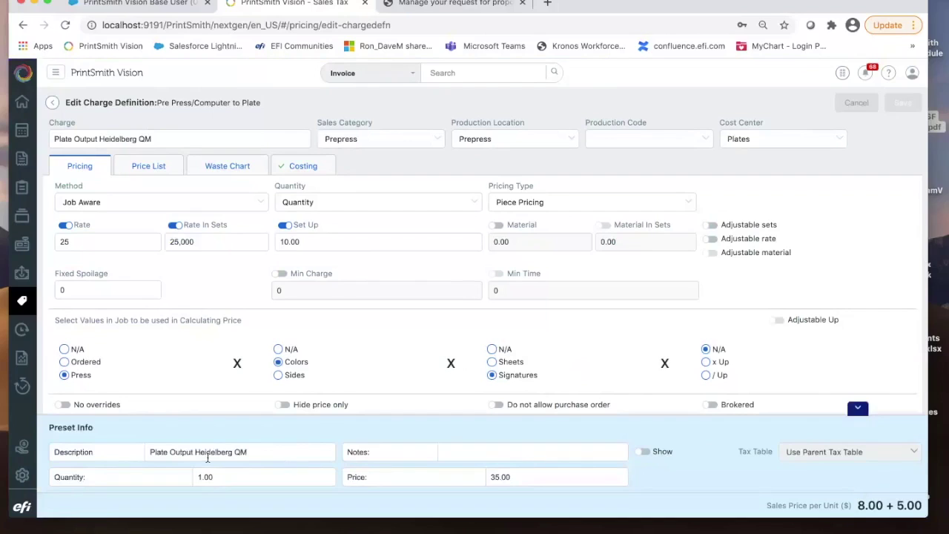
{"action": "left_click", "coordinate": [97, 451]}
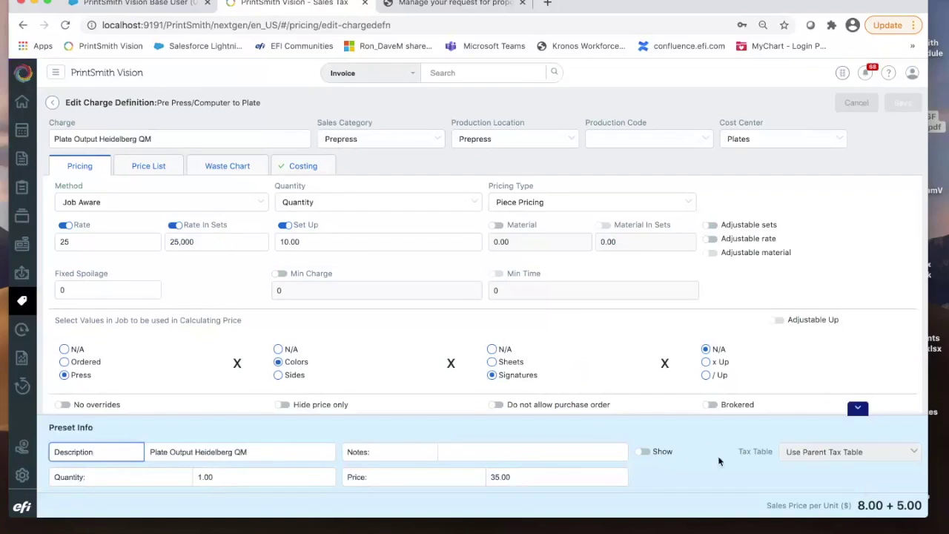
{"action": "left_click", "coordinate": [857, 410]}
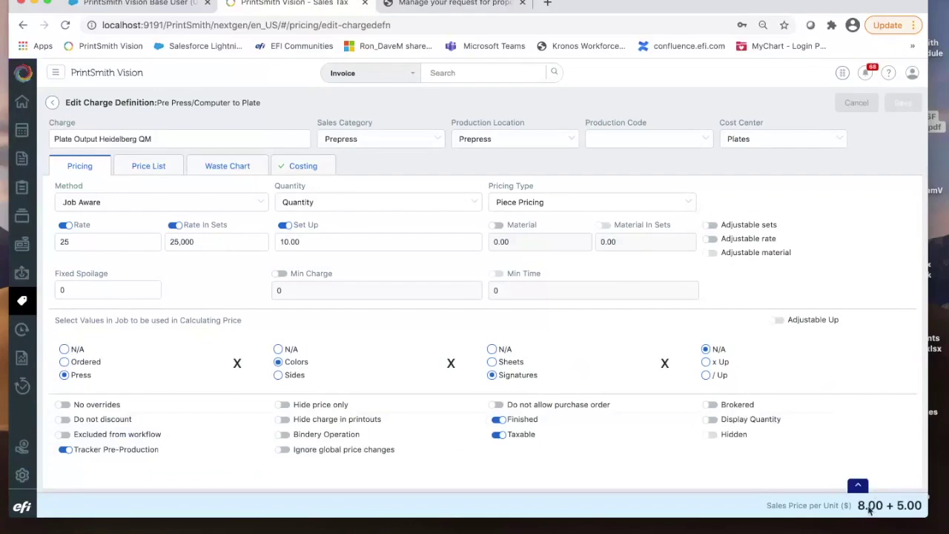
Step: Assign the Color Laser Proof 8.5 x 11 price table to the Plate Output Heidelberg QM charge and review its quantity rows
{"action": "left_click", "coordinate": [146, 162]}
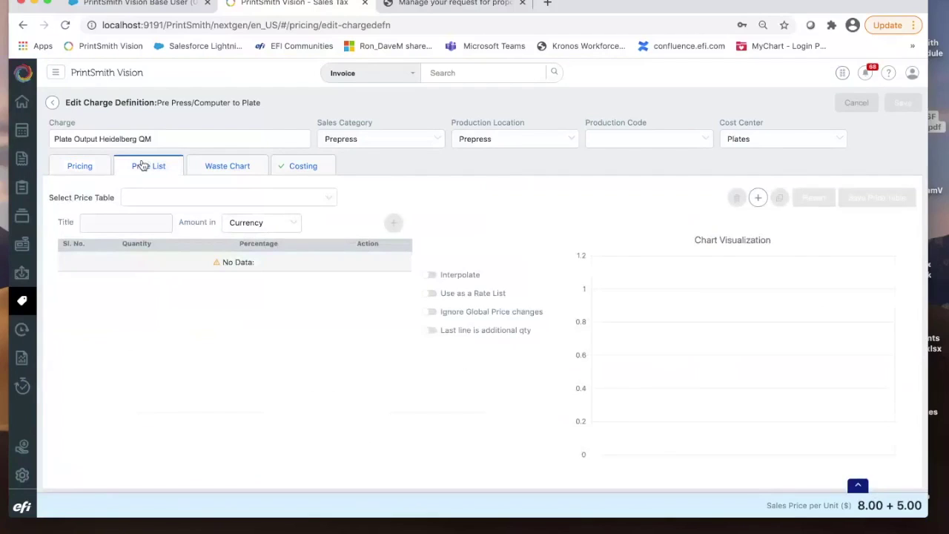
{"action": "left_click", "coordinate": [335, 199]}
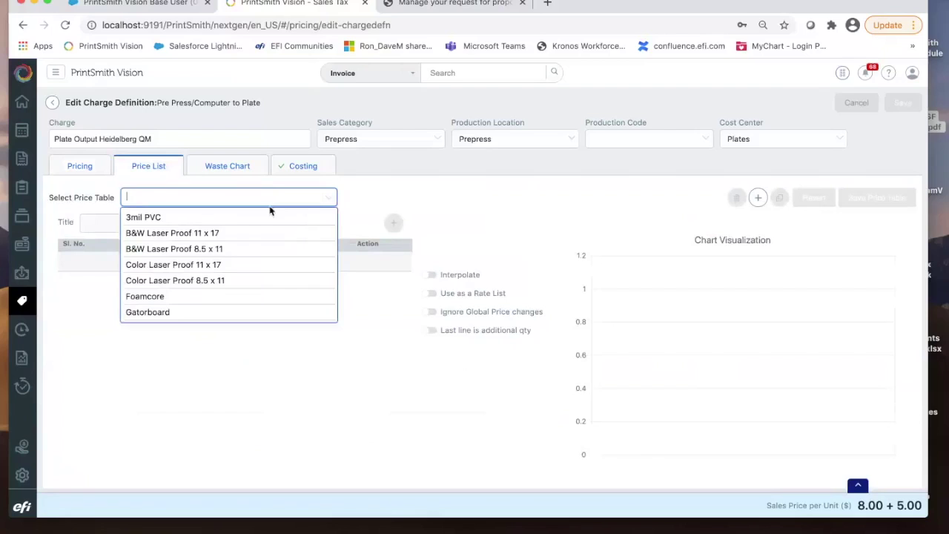
{"action": "left_click", "coordinate": [270, 280]}
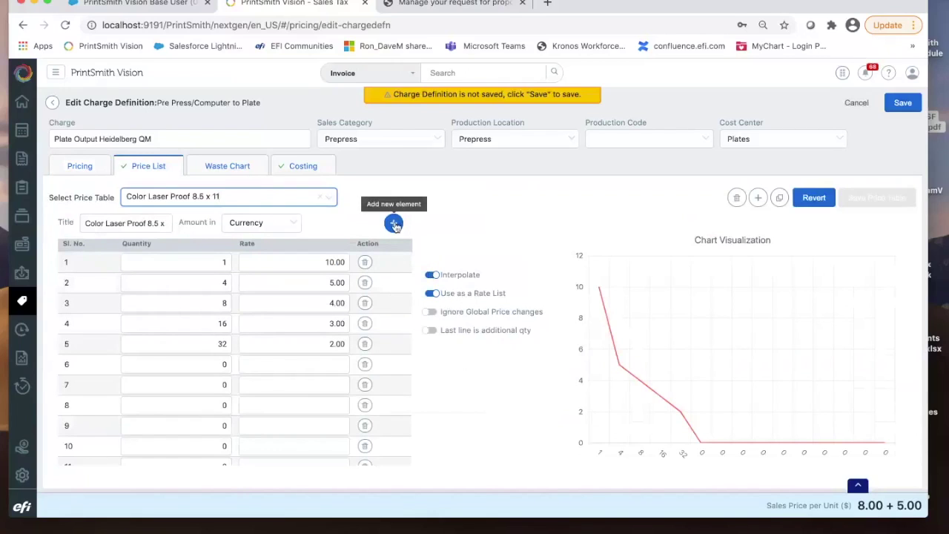
{"action": "scroll", "coordinate": [316, 343], "scroll_direction": "down", "scroll_amount": 3}
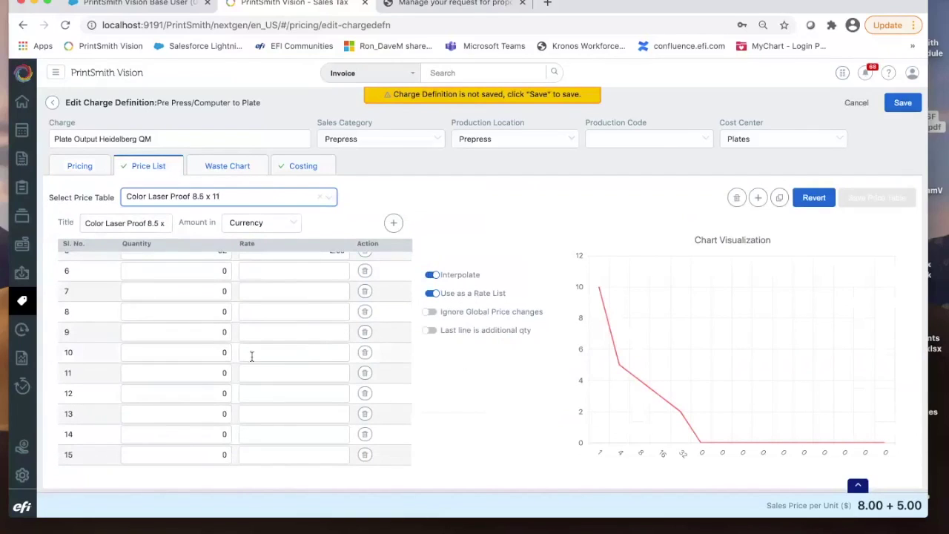
Step: View the waste chart choices for the Plate Output Heidelberg QM charge without assigning one, and examine its costing settings
{"action": "scroll", "coordinate": [192, 373], "scroll_direction": "up", "scroll_amount": 3}
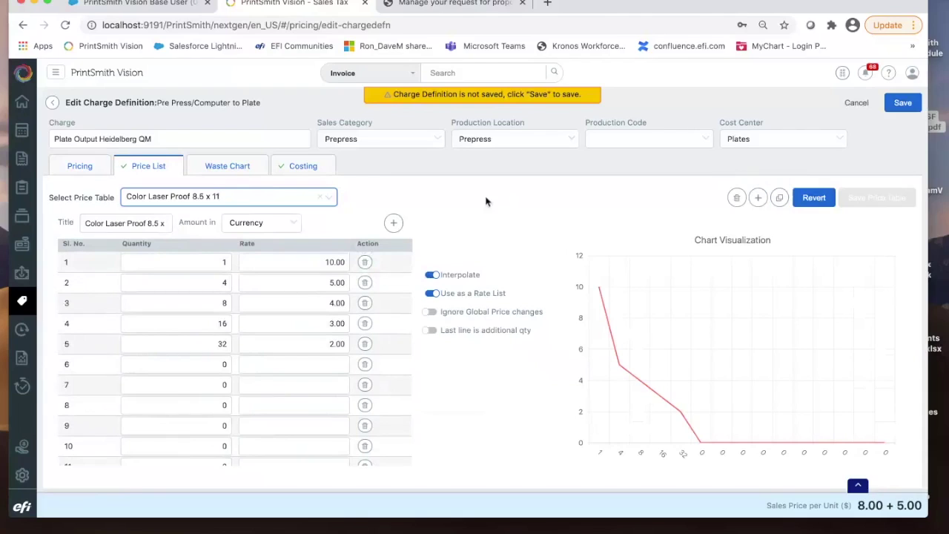
{"action": "left_click", "coordinate": [244, 171]}
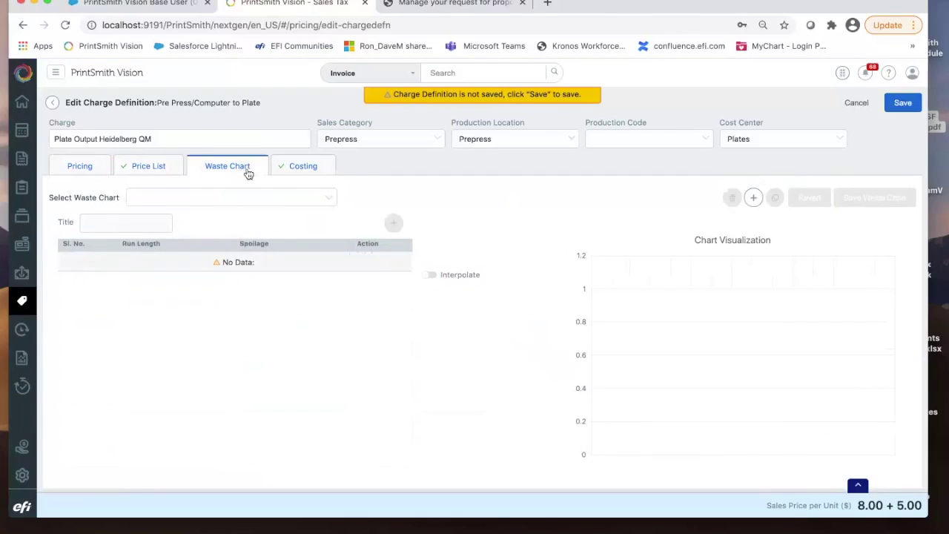
{"action": "left_click", "coordinate": [323, 195]}
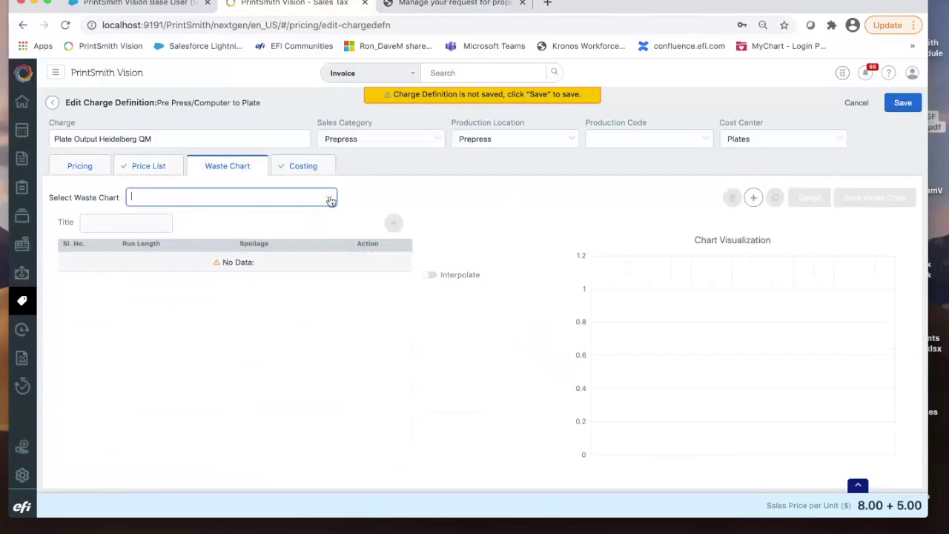
{"action": "left_click", "coordinate": [330, 199]}
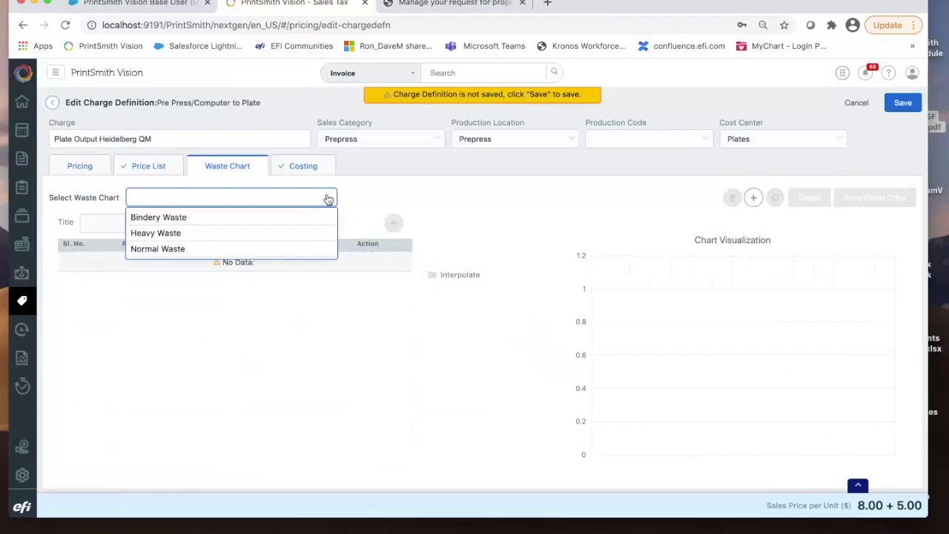
{"action": "left_click", "coordinate": [353, 199]}
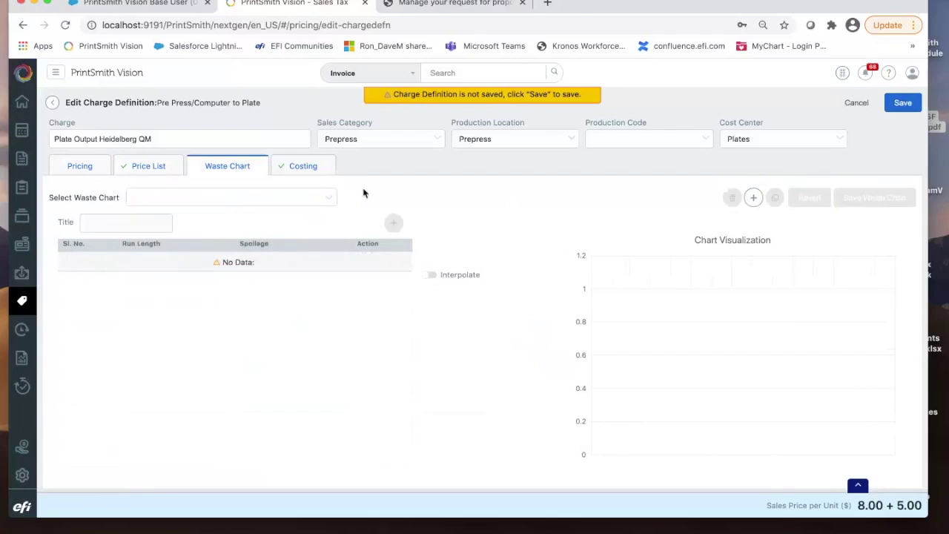
{"action": "left_click", "coordinate": [294, 170]}
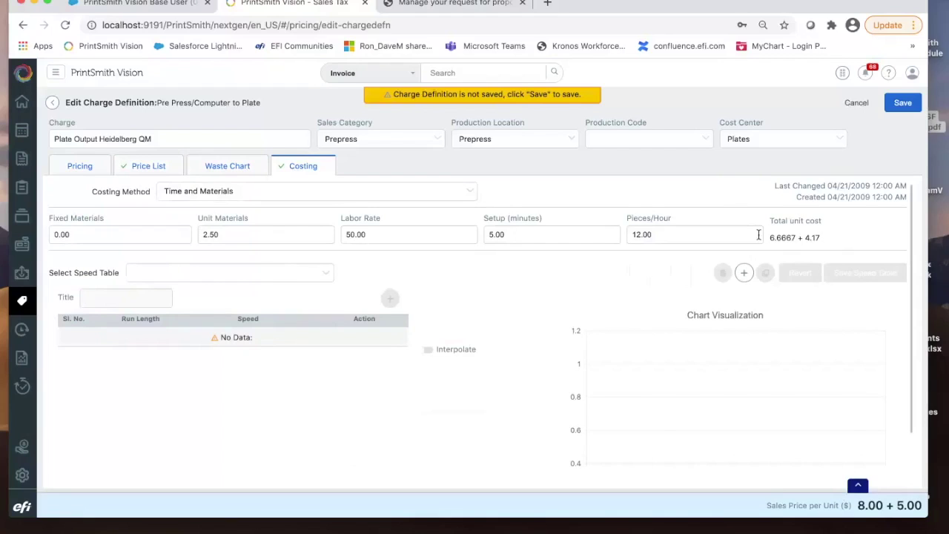
Step: Compare the charge's pricing and costing settings, set its pricing type to Cost Plus and accept disabling the price list
{"action": "left_click", "coordinate": [89, 170]}
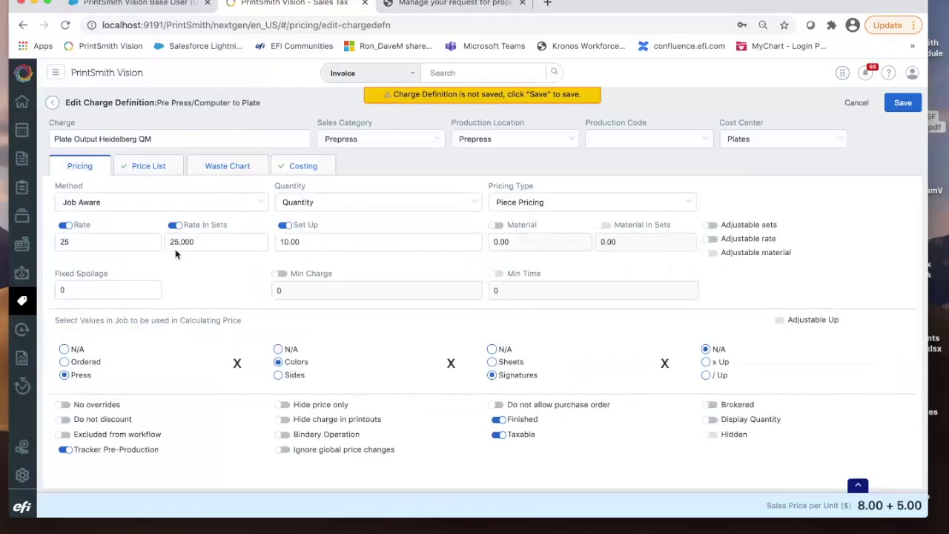
{"action": "left_click", "coordinate": [298, 166]}
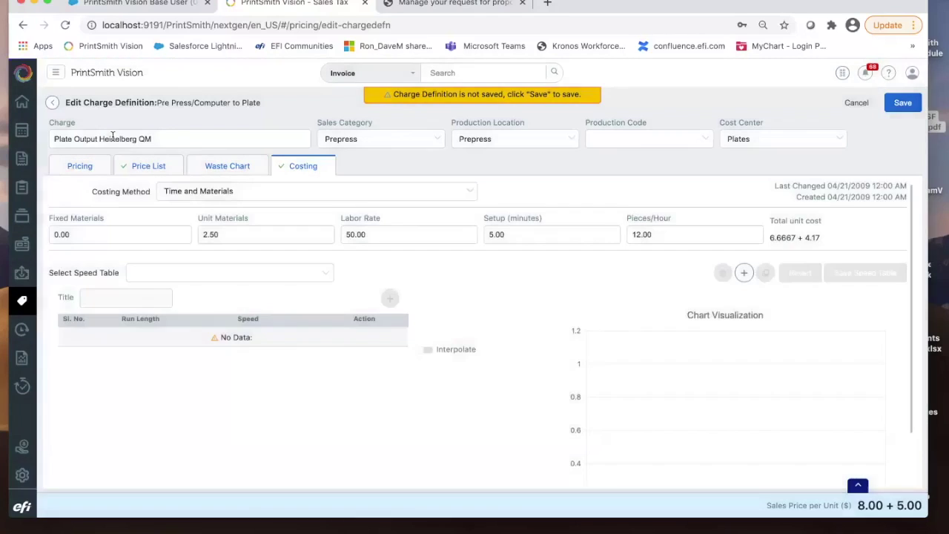
{"action": "left_click", "coordinate": [80, 169]}
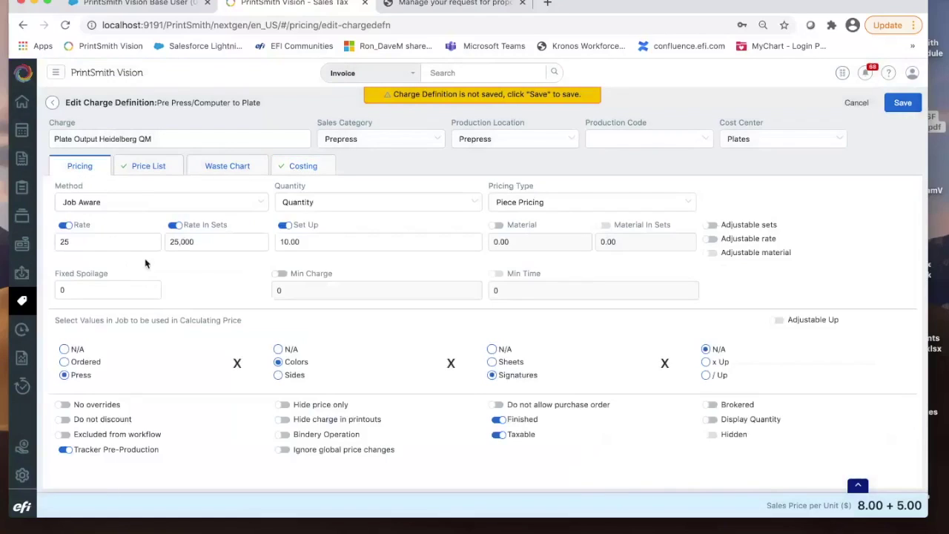
{"action": "left_click", "coordinate": [683, 197]}
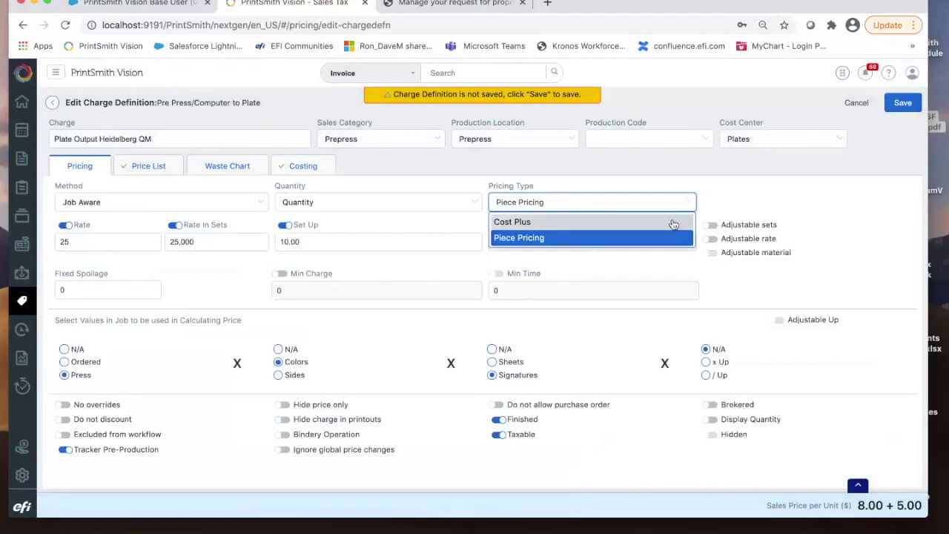
{"action": "left_click", "coordinate": [673, 223]}
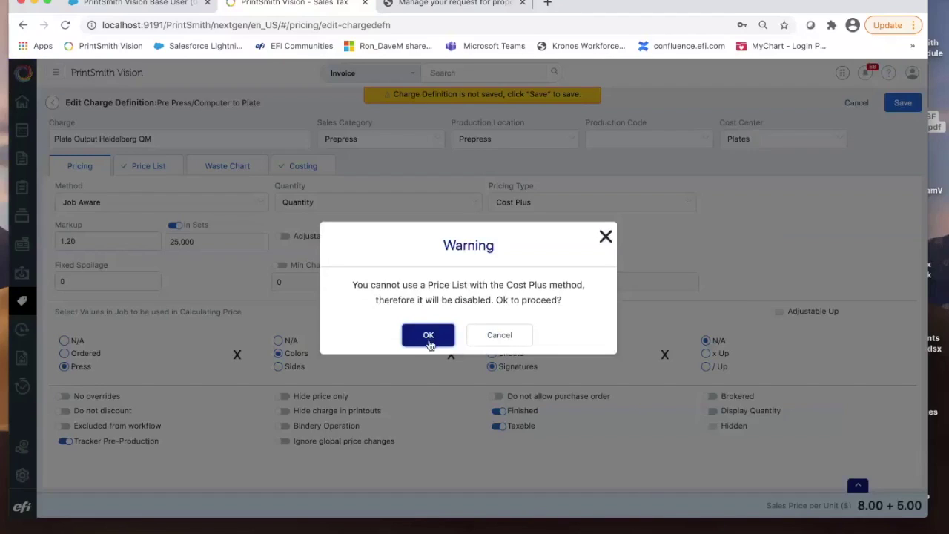
{"action": "left_click", "coordinate": [429, 335]}
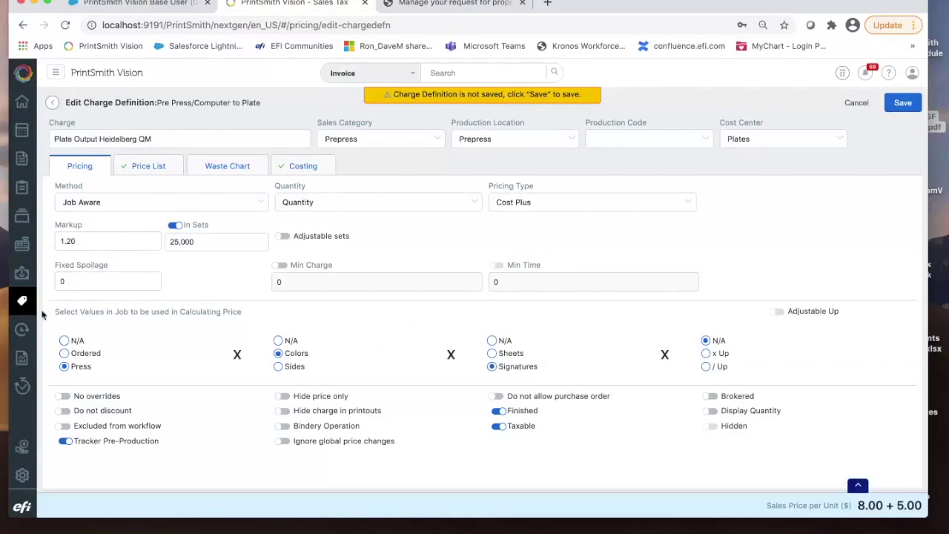
Step: Open the press definitions, discarding the unsaved charge changes, and list the offset presses
{"action": "mouse_move", "coordinate": [22, 300]}
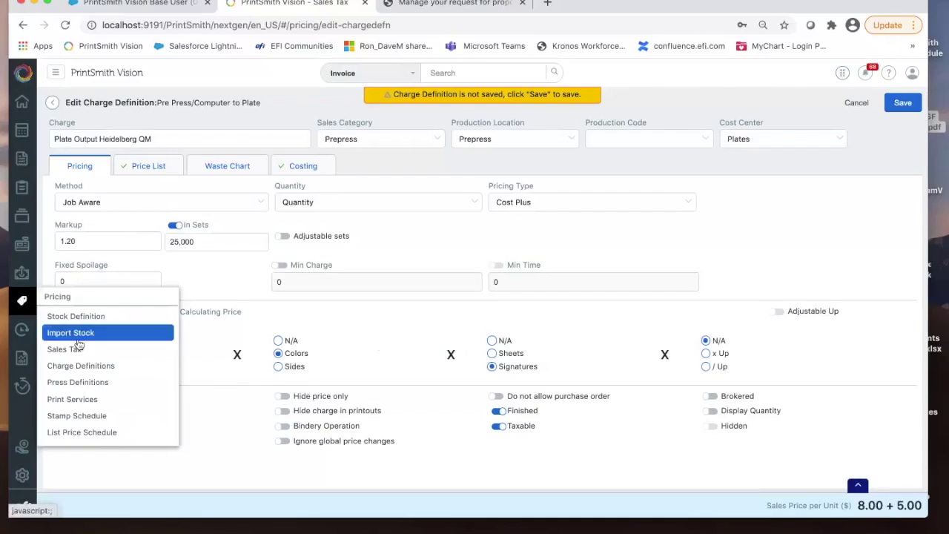
{"action": "left_click", "coordinate": [90, 388]}
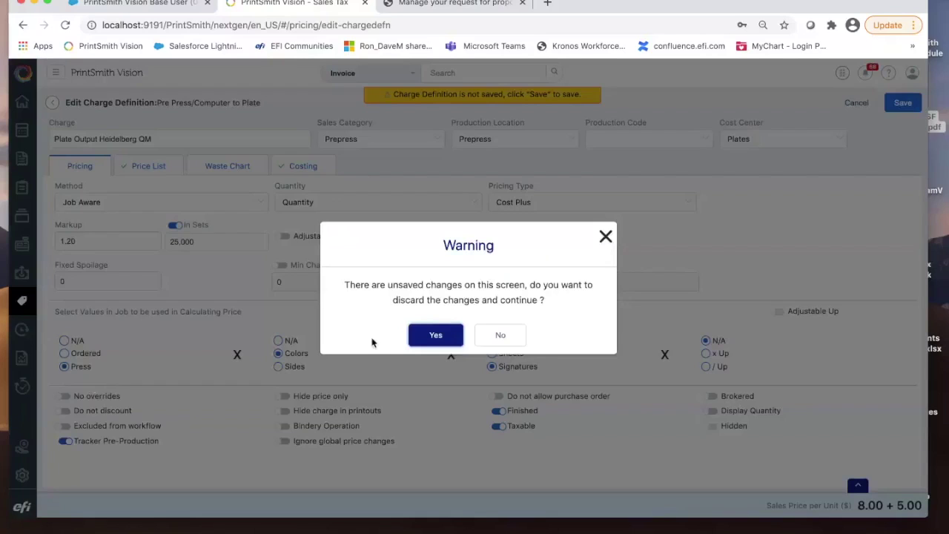
{"action": "left_click", "coordinate": [434, 337]}
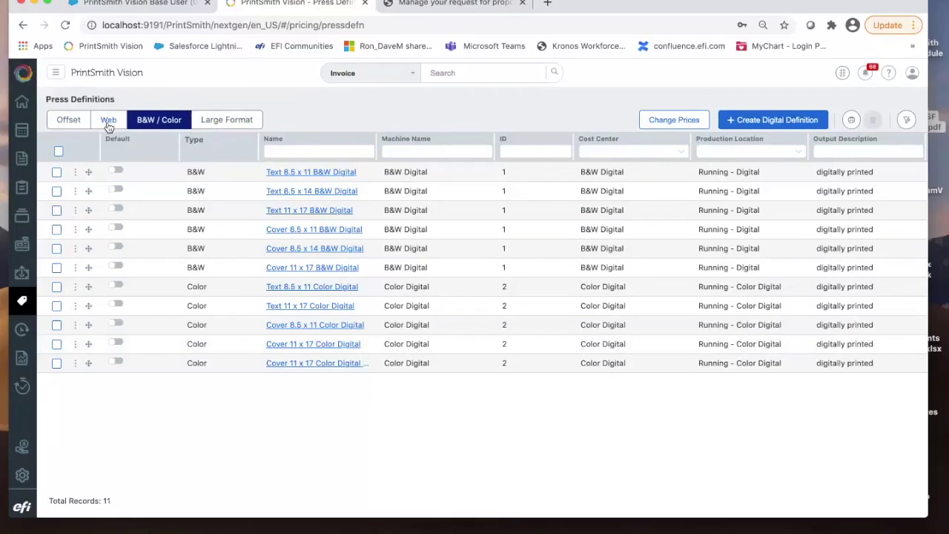
{"action": "left_click", "coordinate": [69, 121]}
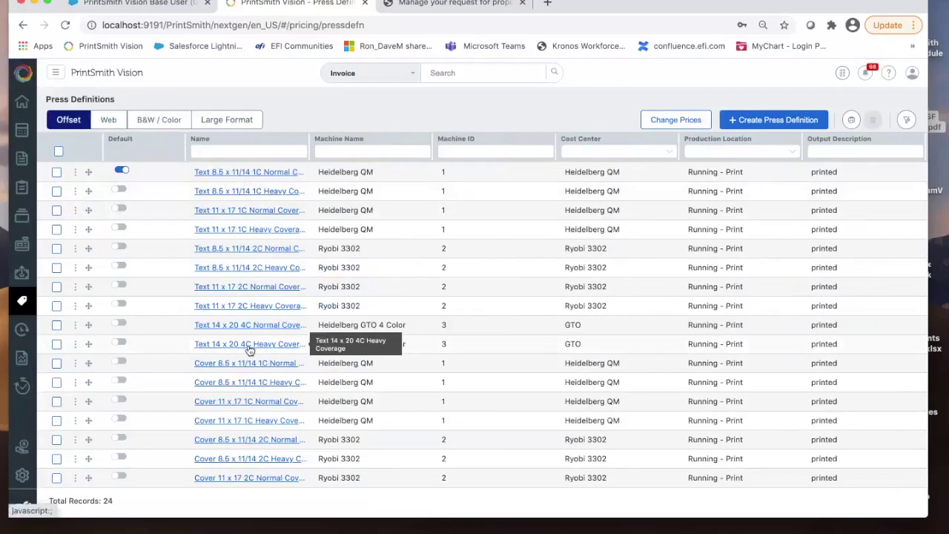
Step: View the price change options for offset presses, select Markup rate only and cancel without changing any prices
{"action": "left_click", "coordinate": [673, 121]}
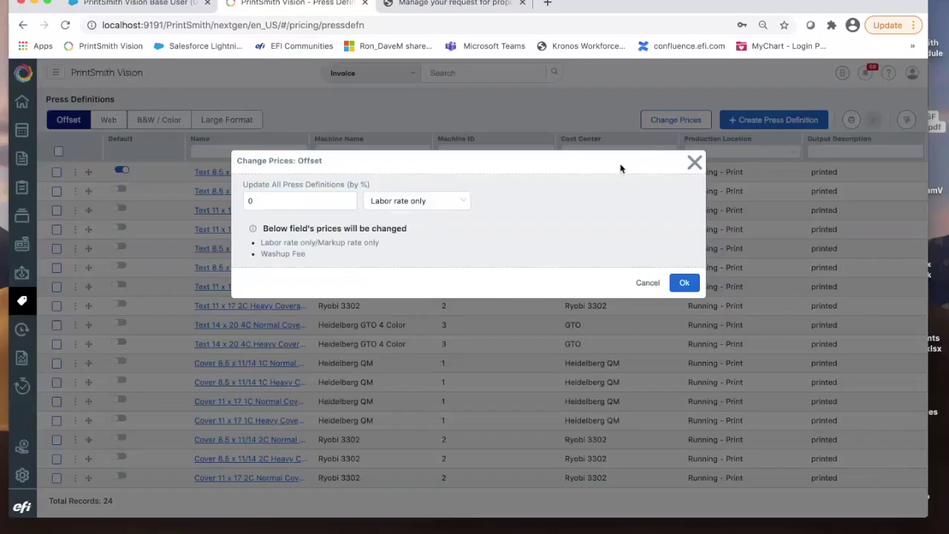
{"action": "left_click", "coordinate": [464, 199]}
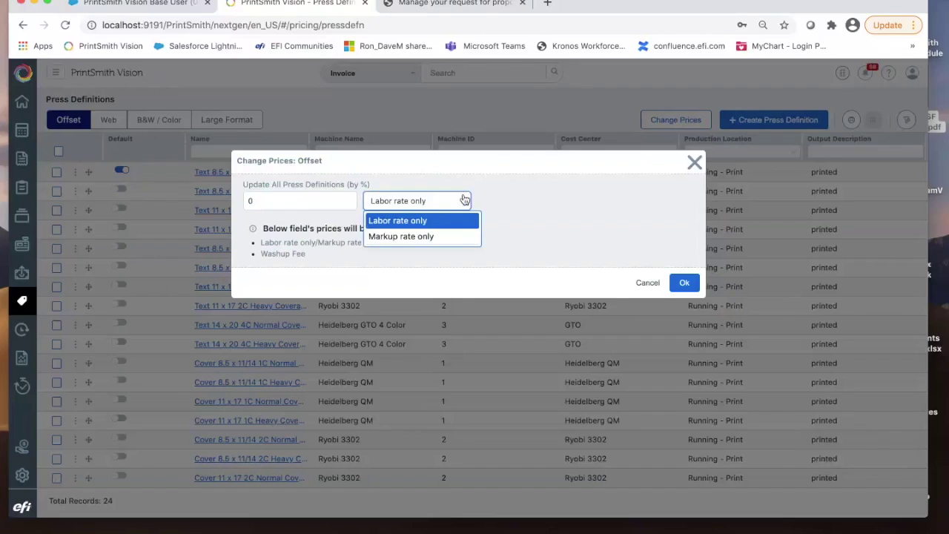
{"action": "left_click", "coordinate": [459, 237]}
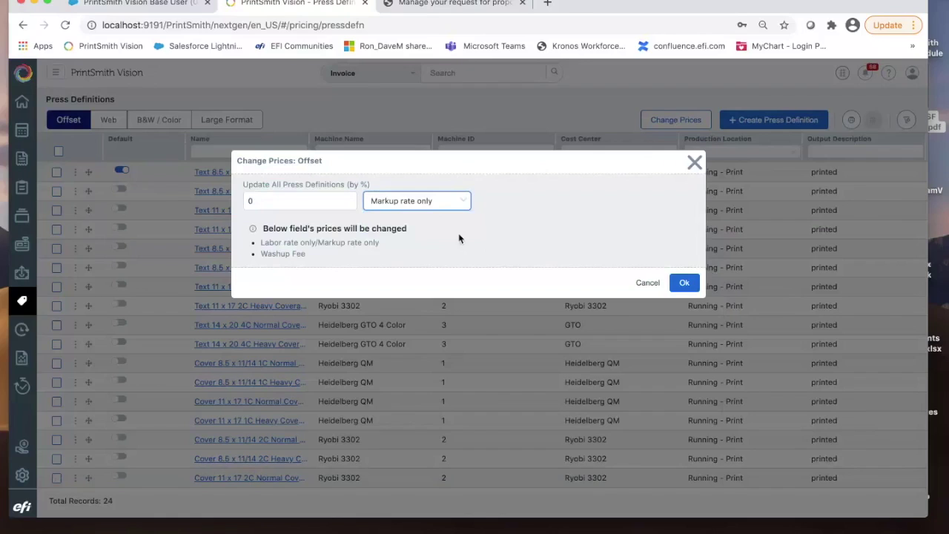
{"action": "left_click", "coordinate": [650, 282]}
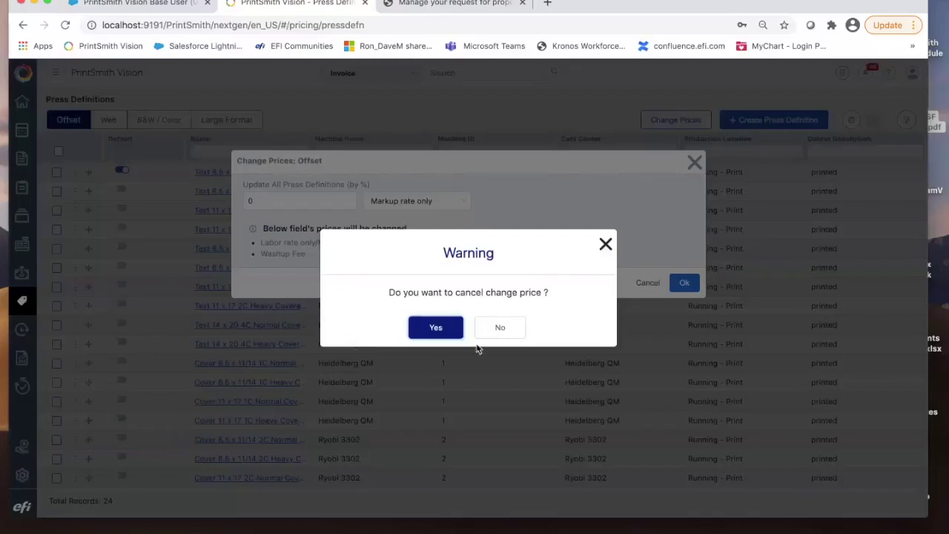
{"action": "left_click", "coordinate": [435, 329]}
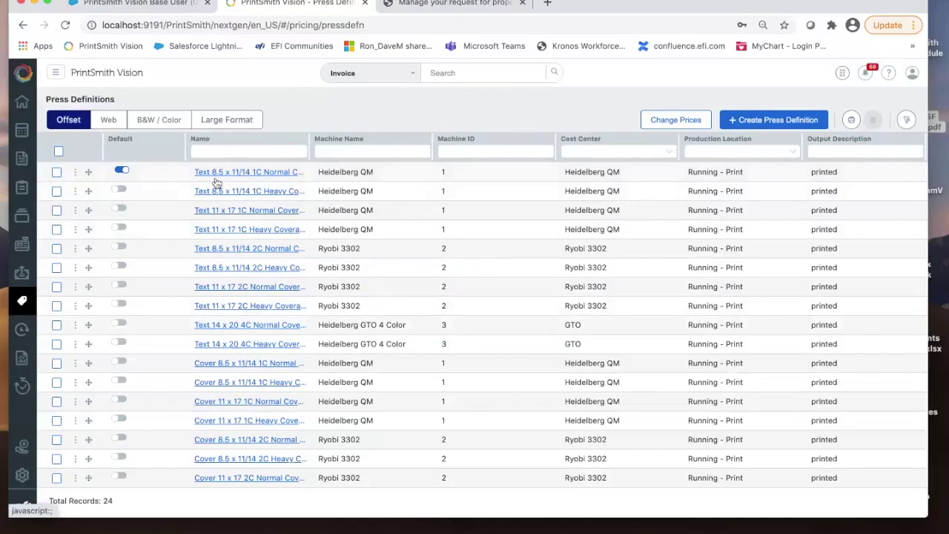
Step: Open the default offset press definition for editing and return to the offset press list
{"action": "left_click", "coordinate": [75, 171]}
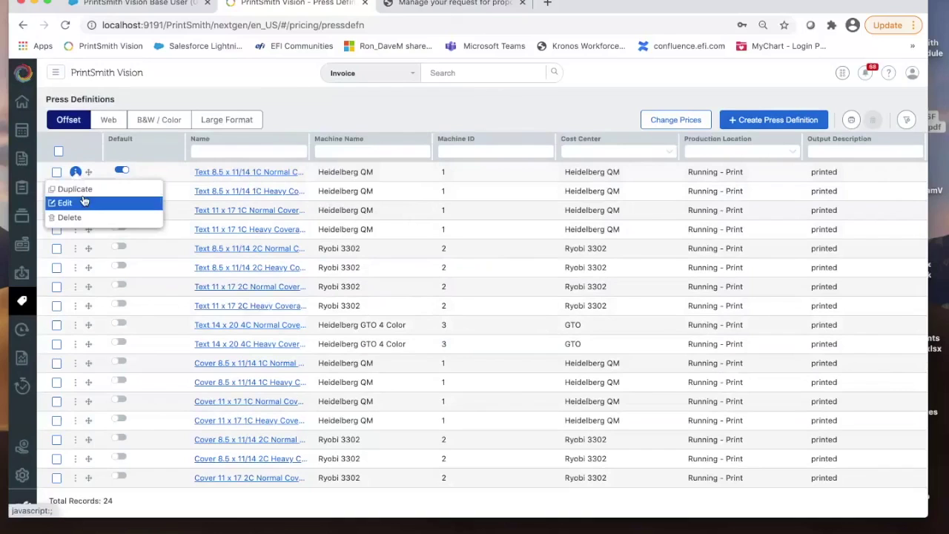
{"action": "left_click", "coordinate": [83, 201]}
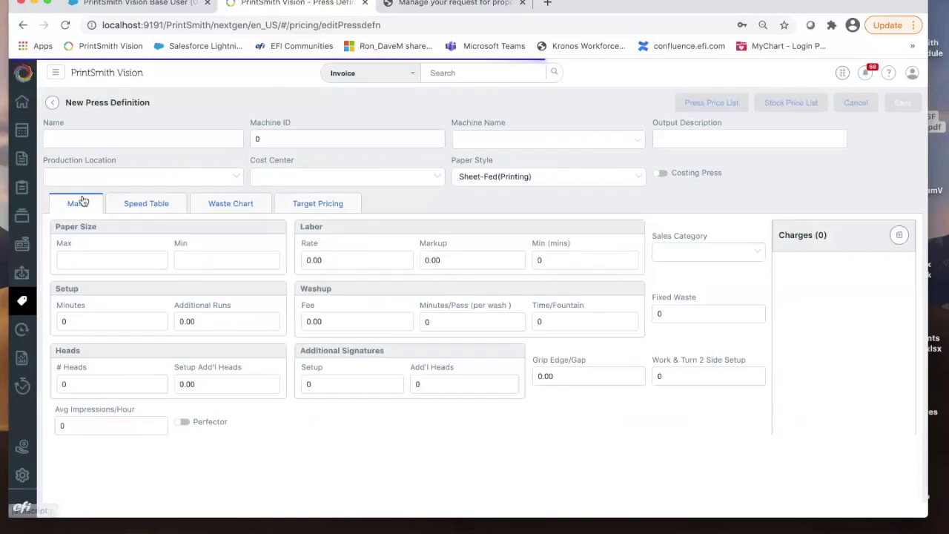
{"action": "left_click", "coordinate": [51, 103]}
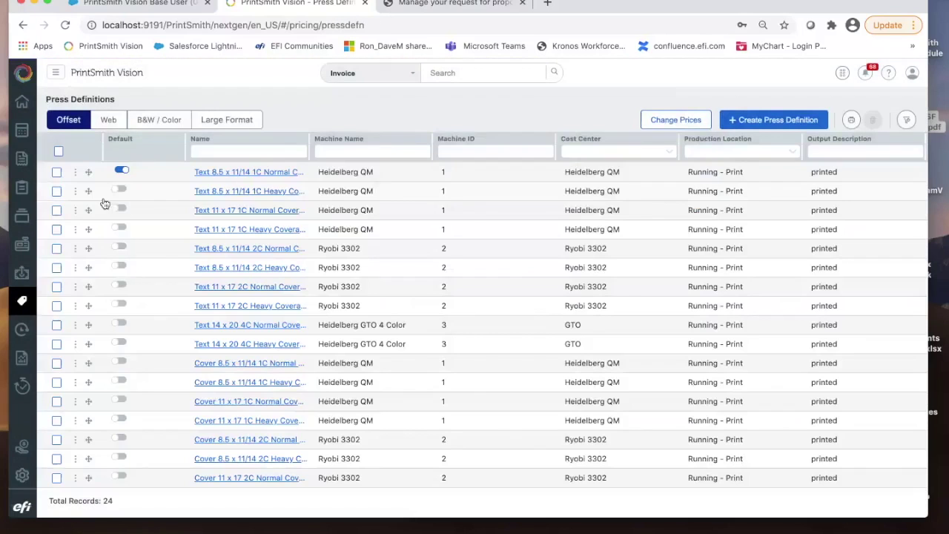
{"action": "left_click_drag", "start_coordinate": [85, 176], "coordinate": [93, 223]}
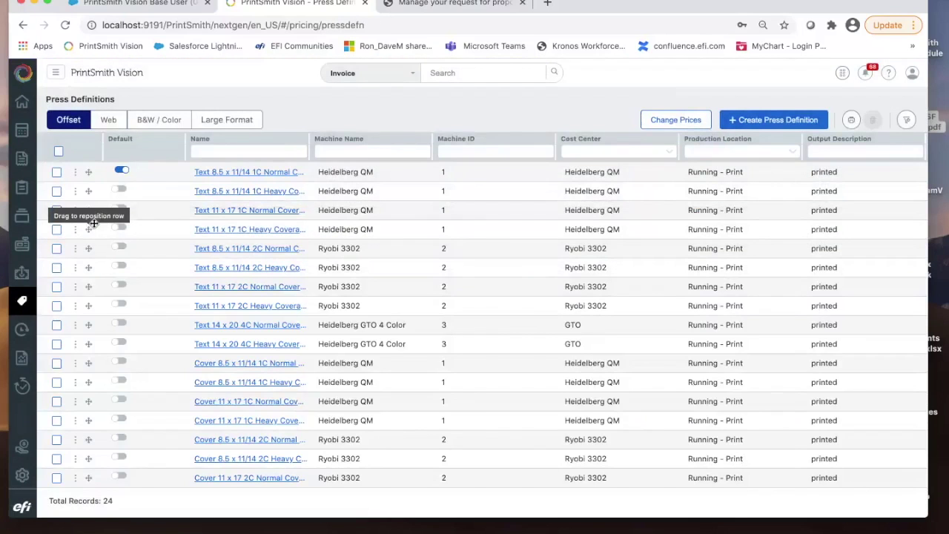
Step: Open the Text 8.5 x 11/14 1C Normal Coverage press definition and examine its main settings, speed table and waste chart
{"action": "left_click", "coordinate": [239, 174]}
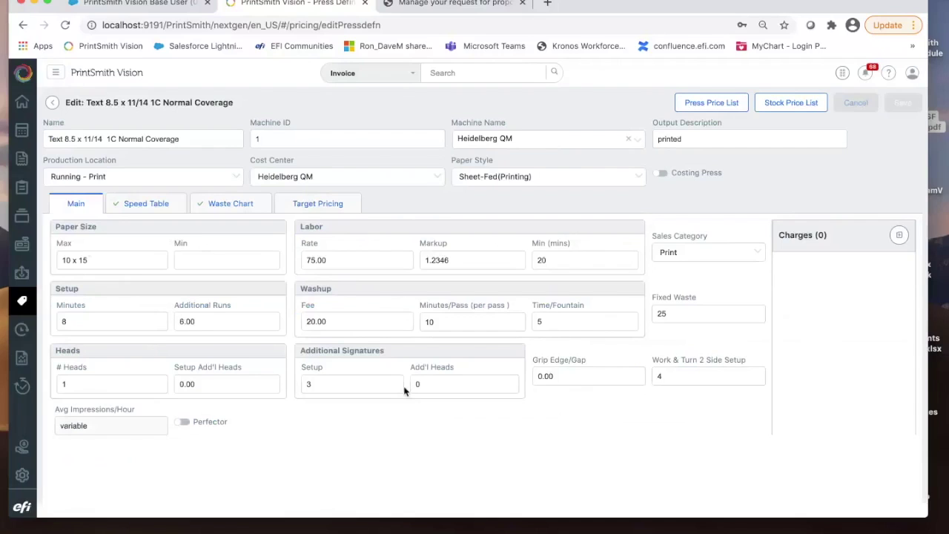
{"action": "left_click", "coordinate": [152, 210]}
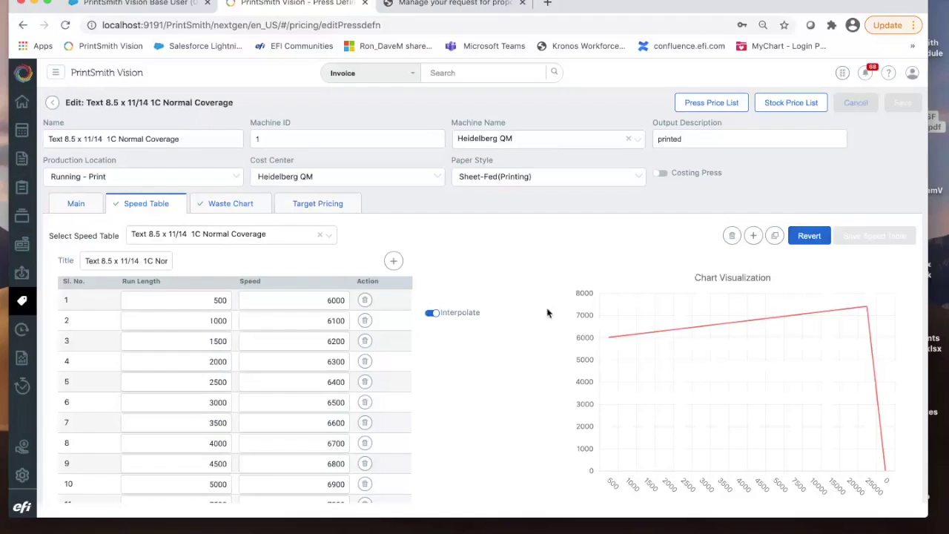
{"action": "left_click", "coordinate": [239, 206]}
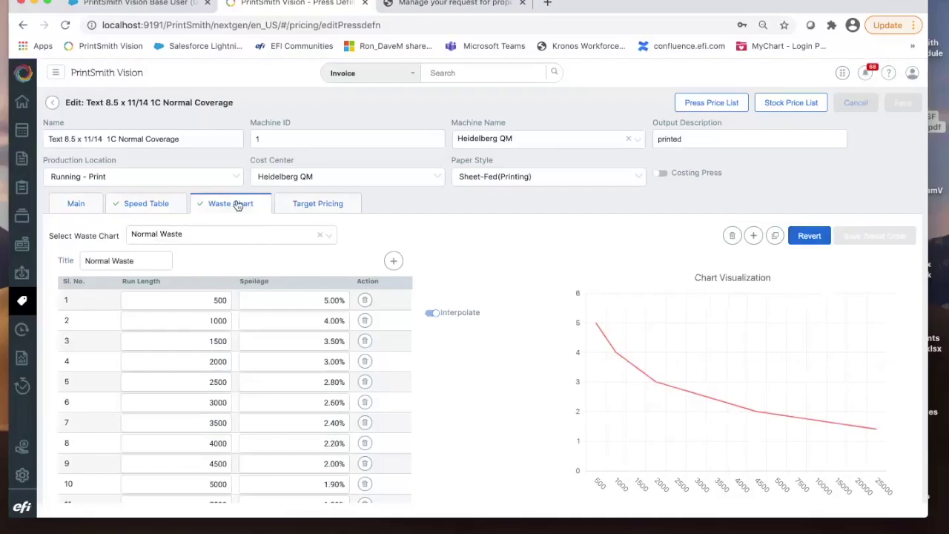
{"action": "scroll", "coordinate": [273, 434], "scroll_direction": "down", "scroll_amount": 3}
{"action": "scroll", "coordinate": [273, 434], "scroll_direction": "up", "scroll_amount": 3}
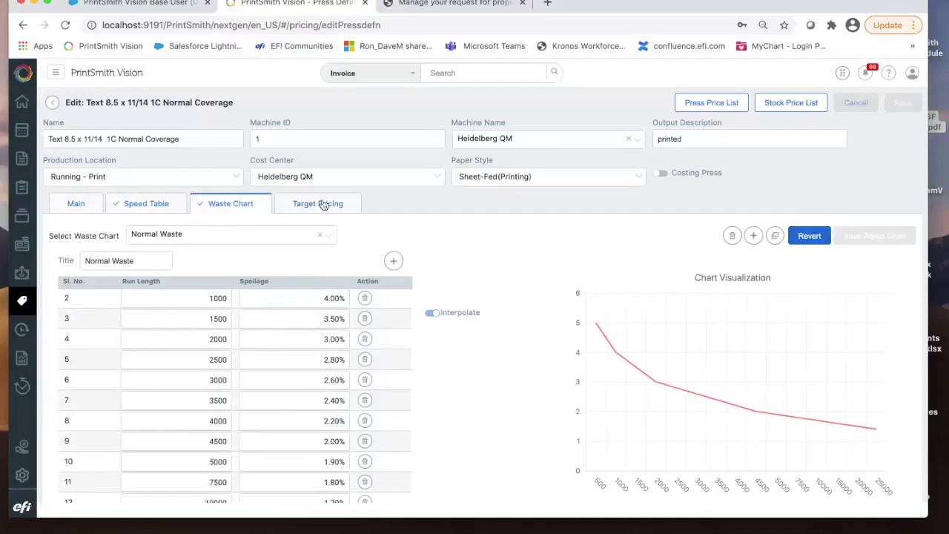
Step: Open the press's target pricing without picking a stock and review the prices across all quantity rows
{"action": "left_click", "coordinate": [323, 205]}
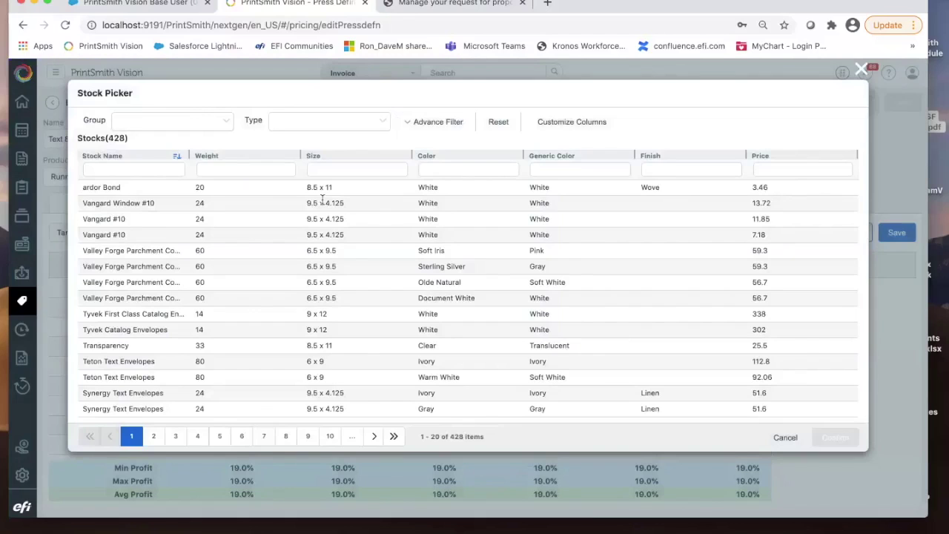
{"action": "left_click", "coordinate": [785, 438]}
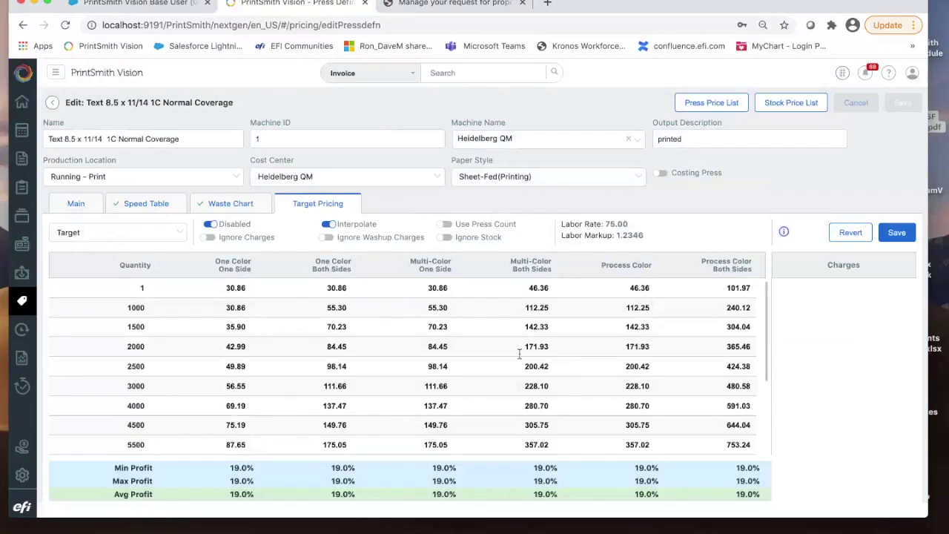
{"action": "scroll", "coordinate": [517, 357], "scroll_direction": "down", "scroll_amount": 3}
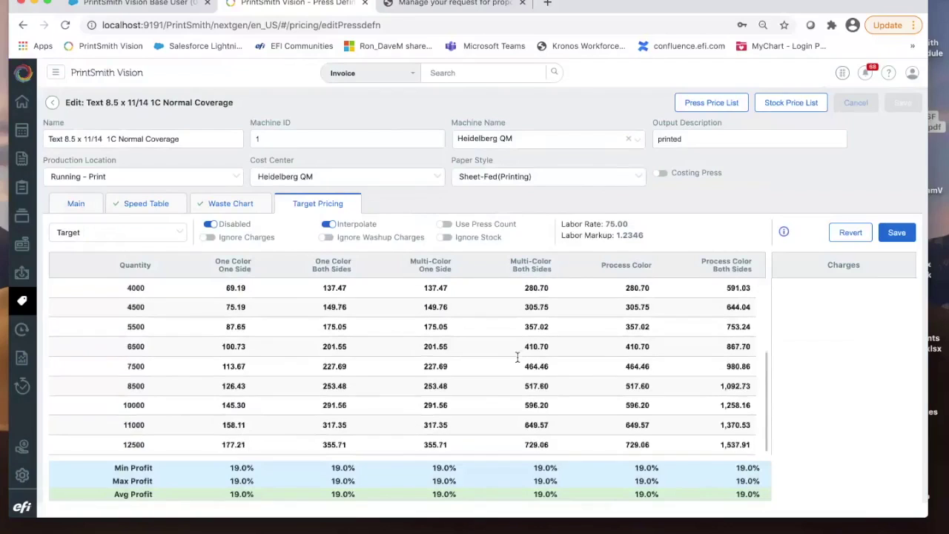
{"action": "scroll", "coordinate": [517, 357], "scroll_direction": "up", "scroll_amount": 2}
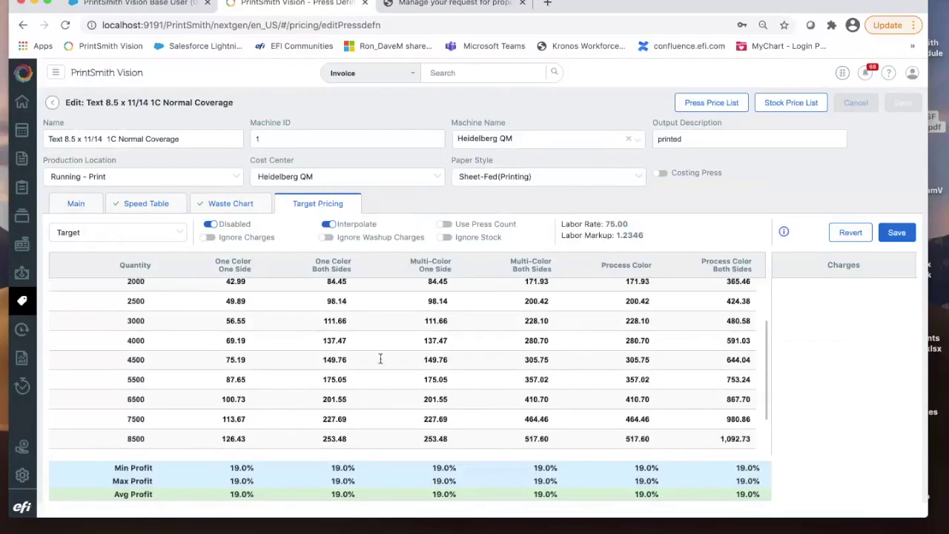
{"action": "scroll", "coordinate": [379, 359], "scroll_direction": "up", "scroll_amount": 2}
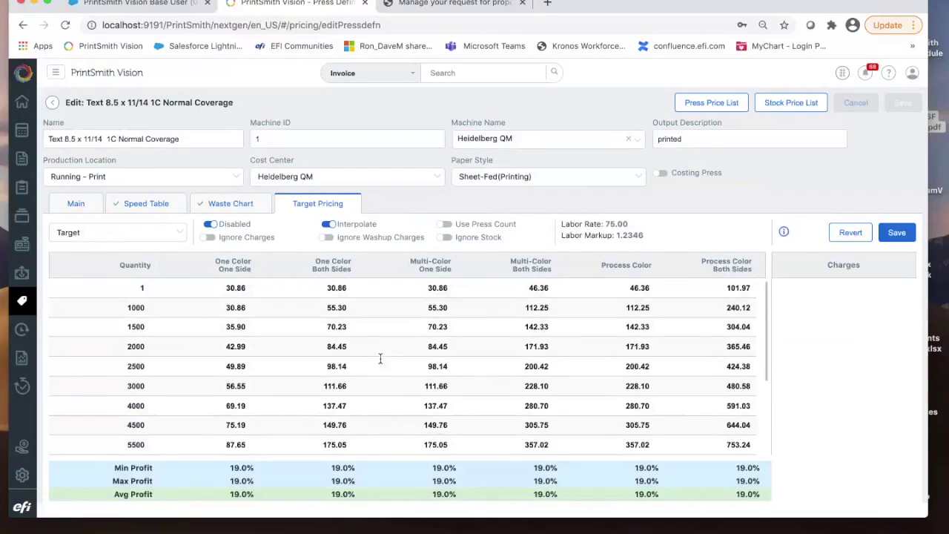
Step: Set the one-color, one-side target price for quantity 1500 to 400
{"action": "left_click", "coordinate": [238, 333]}
{"action": "key", "text": "BackSpace"}
{"action": "type", "text": "400"}
{"action": "key", "text": "Tab"}
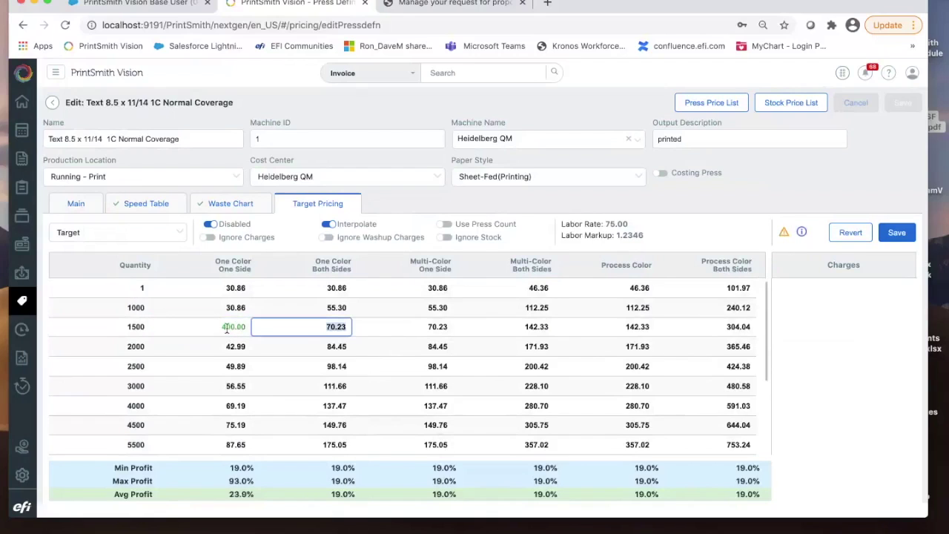
Step: Set the one-color, one-side target prices to 40 for quantity 1500 and 28 for quantity 1000
{"action": "left_click", "coordinate": [231, 326]}
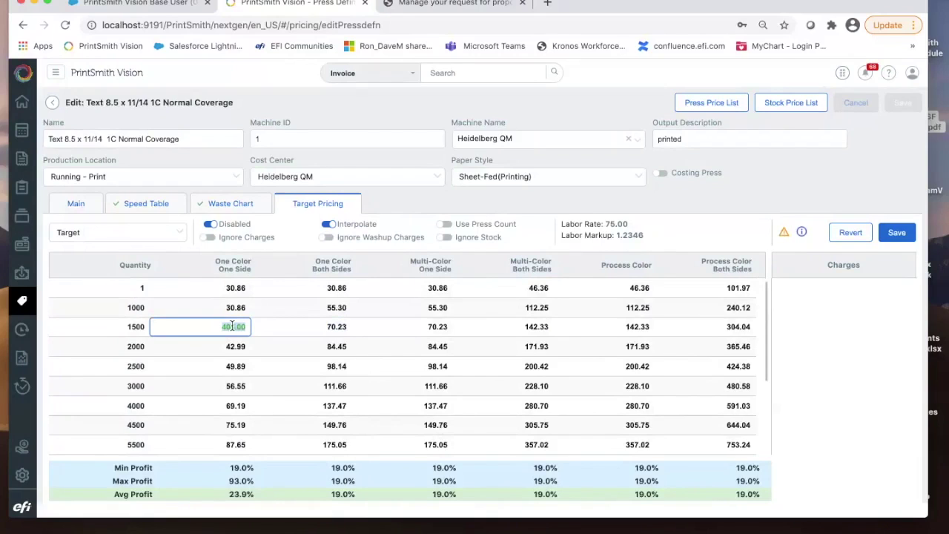
{"action": "type", "text": "40"}
{"action": "key", "text": "Tab"}
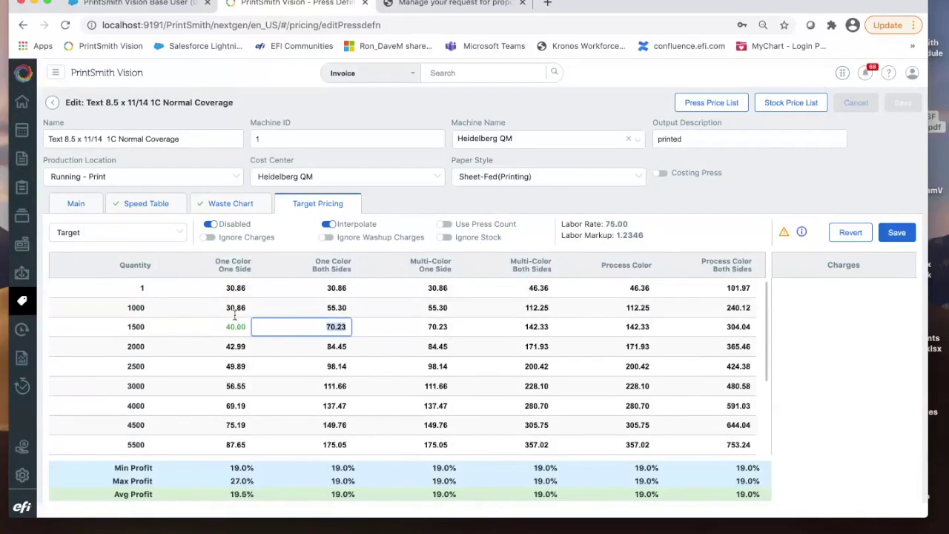
{"action": "left_click", "coordinate": [234, 308]}
{"action": "type", "text": "28"}
{"action": "key", "text": "Tab"}
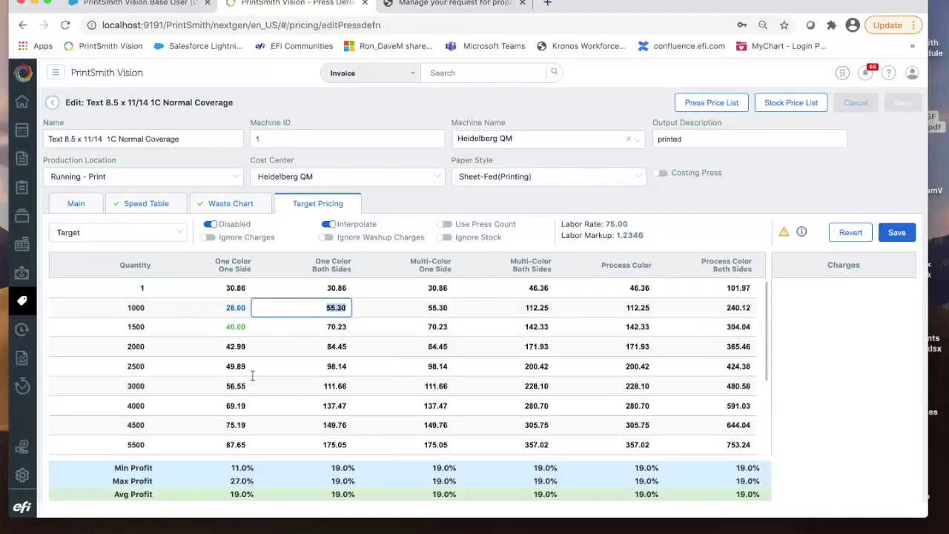
Step: Leave target pricing without saving and return to the offset press list, discarding the definition's unsaved changes
{"action": "left_click", "coordinate": [72, 207]}
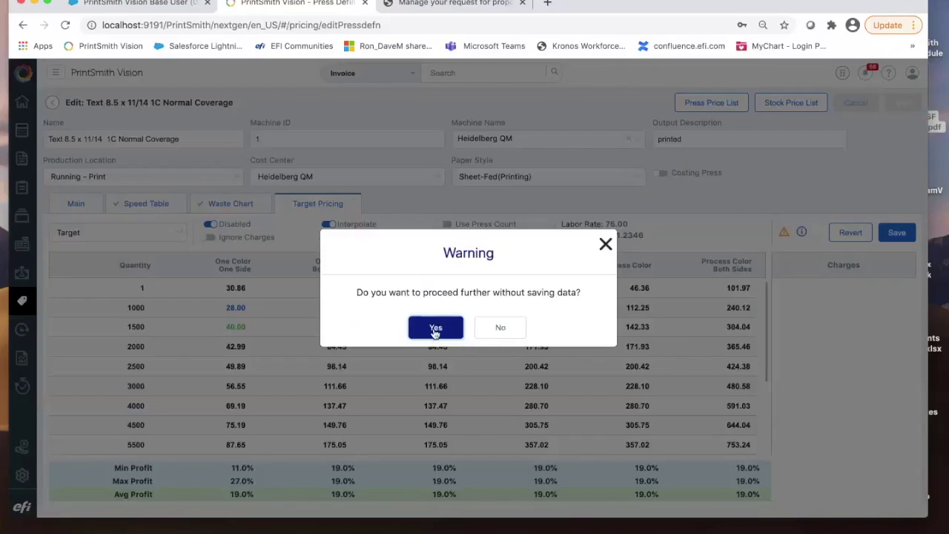
{"action": "left_click", "coordinate": [436, 328]}
{"action": "mouse_move", "coordinate": [24, 301]}
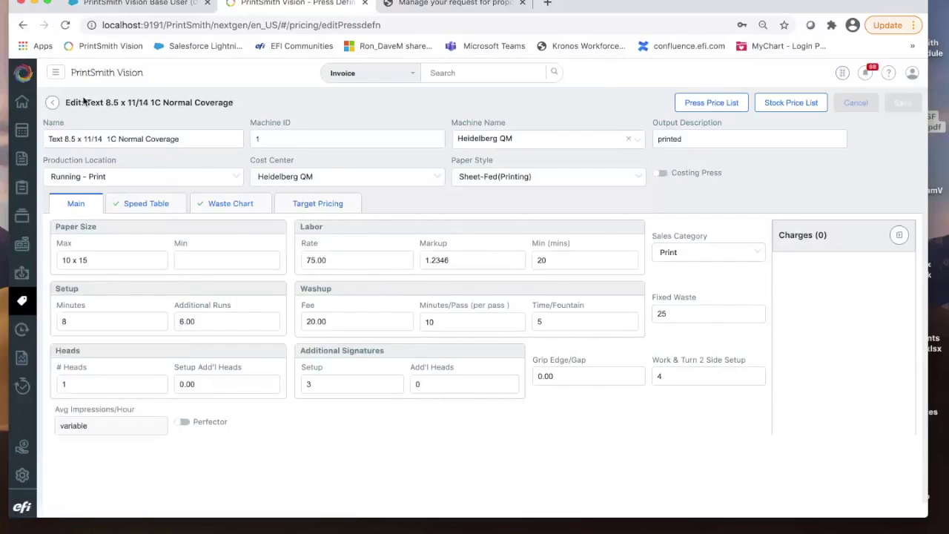
{"action": "left_click", "coordinate": [49, 103]}
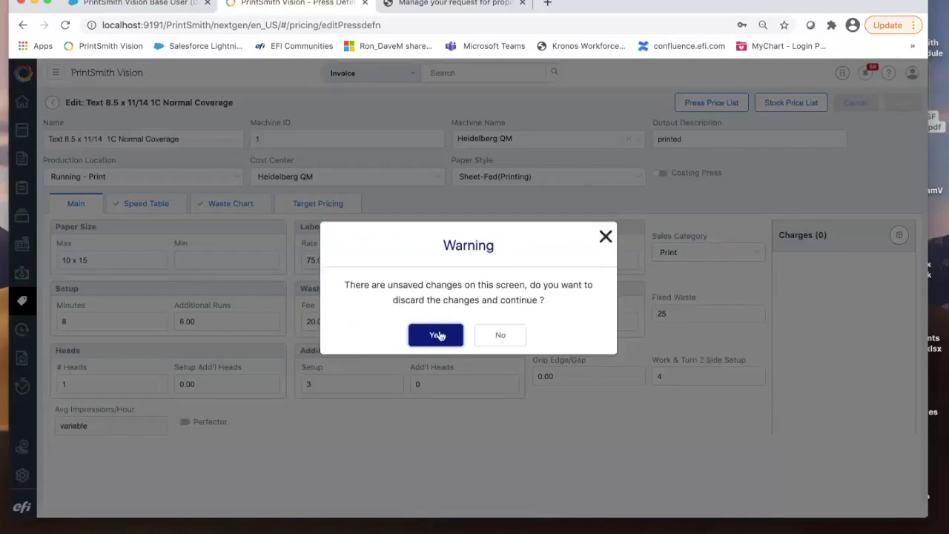
{"action": "left_click", "coordinate": [437, 335]}
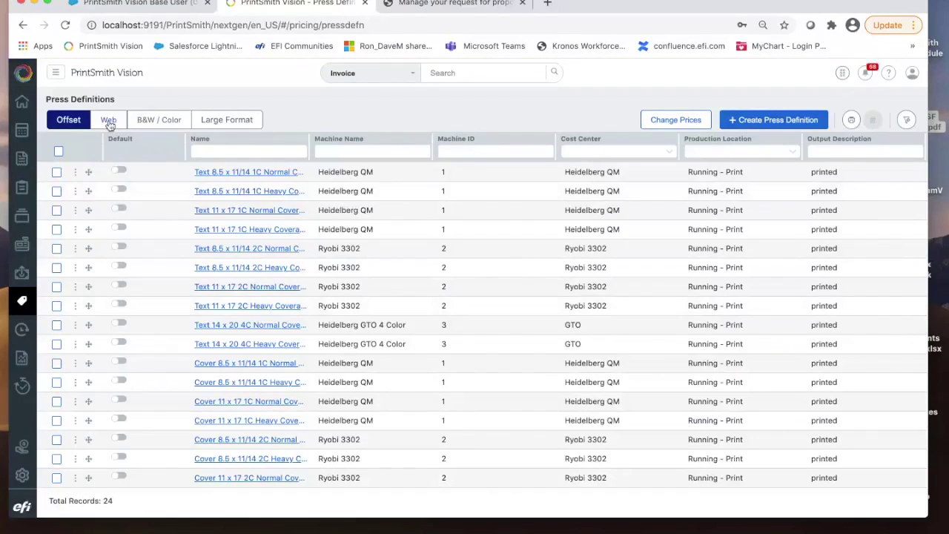
Step: Open the Web Press definition from the web presses, review its main settings and return to the list
{"action": "left_click", "coordinate": [109, 121]}
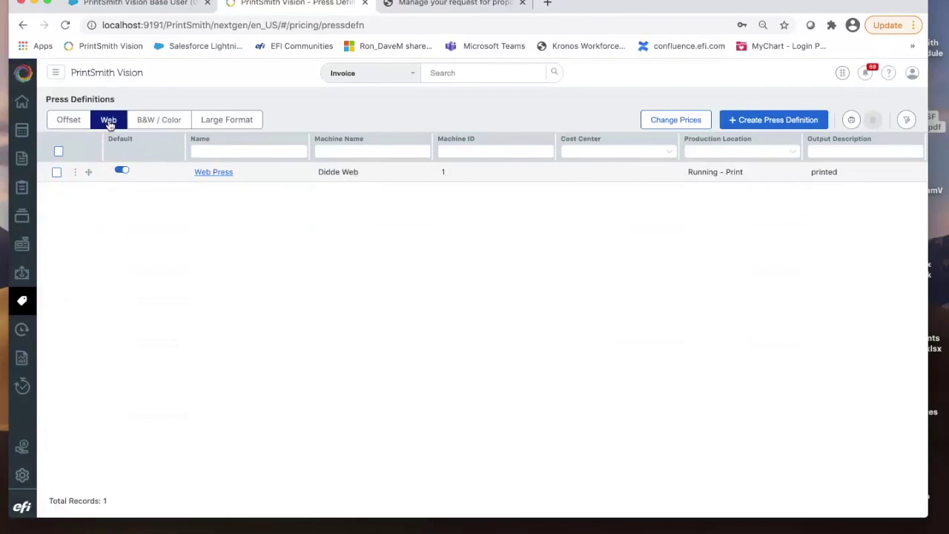
{"action": "left_click", "coordinate": [211, 172]}
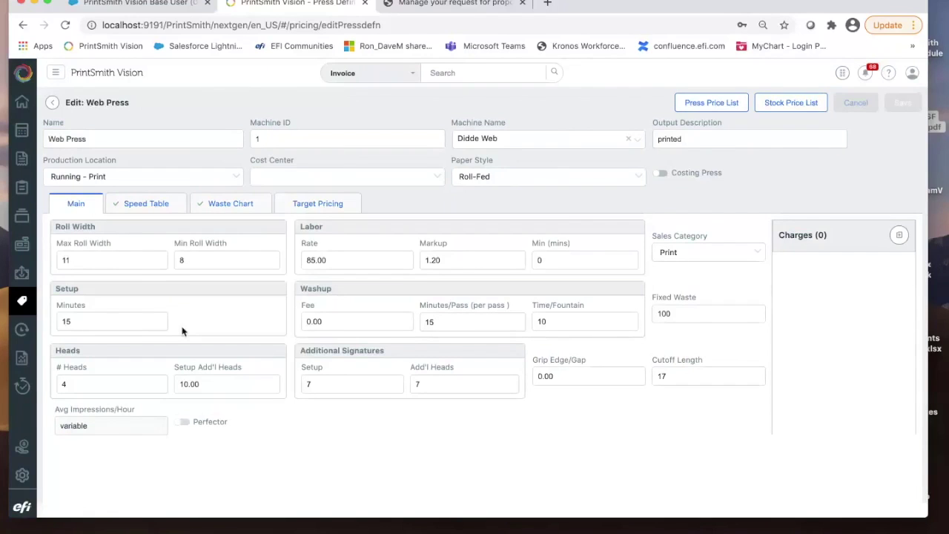
{"action": "left_click", "coordinate": [52, 102]}
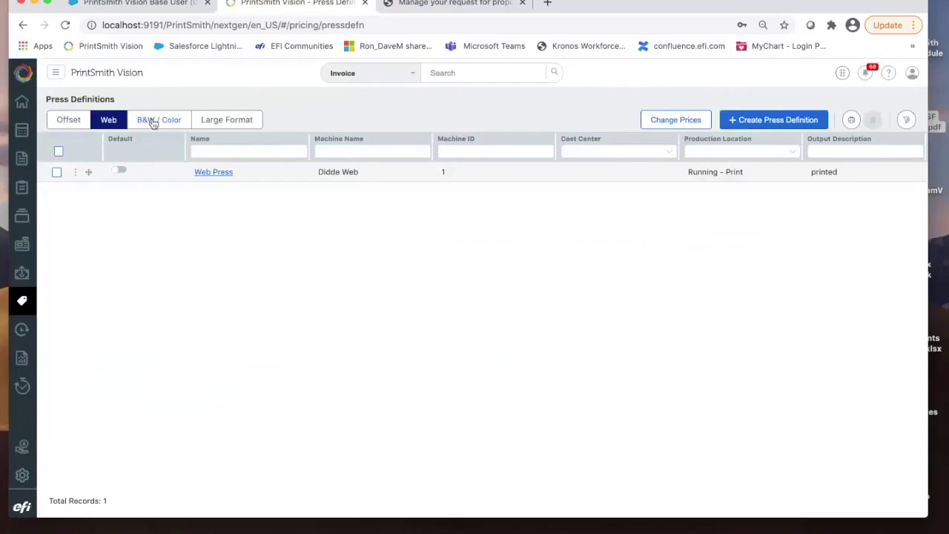
Step: Open the Text 11 x 17 B&W Digital definition and review its pricing, cost and size settings
{"action": "left_click", "coordinate": [153, 122]}
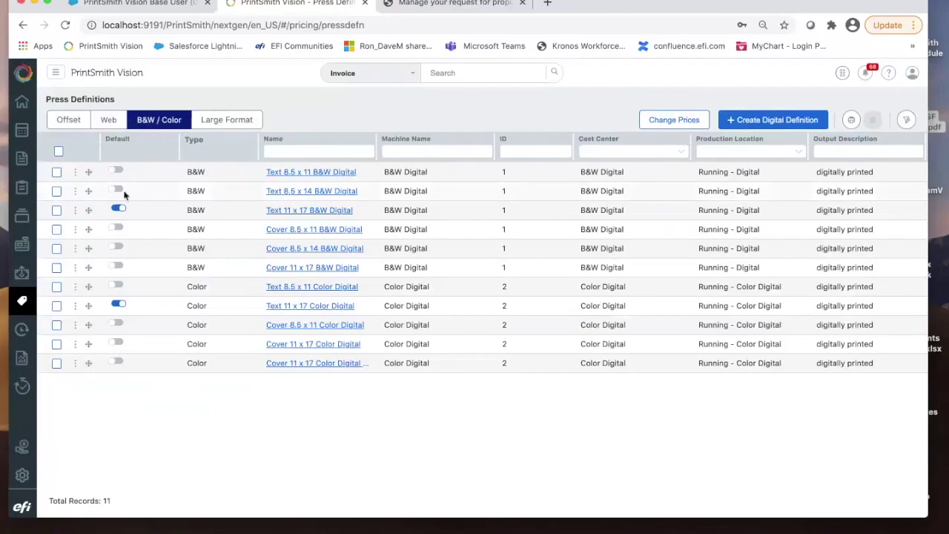
{"action": "left_click", "coordinate": [303, 213]}
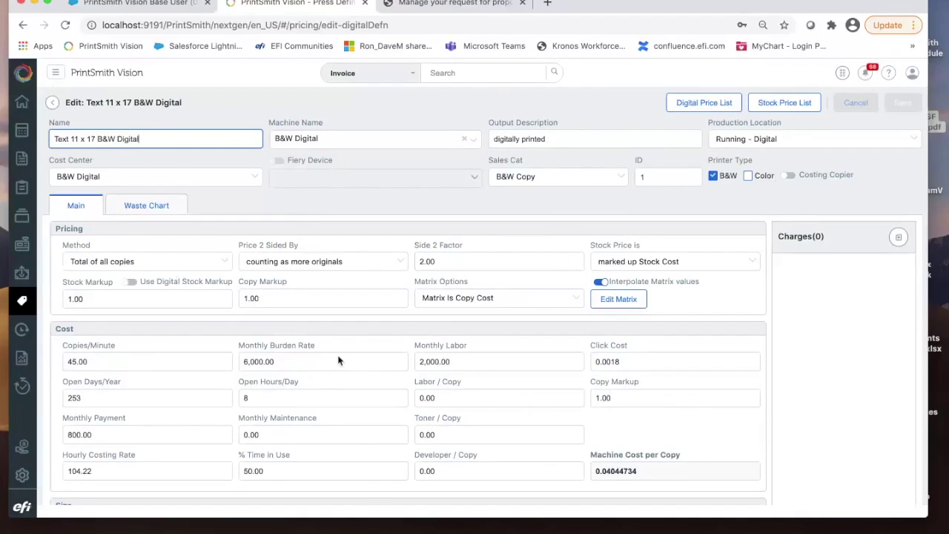
{"action": "scroll", "coordinate": [313, 373], "scroll_direction": "down", "scroll_amount": 3}
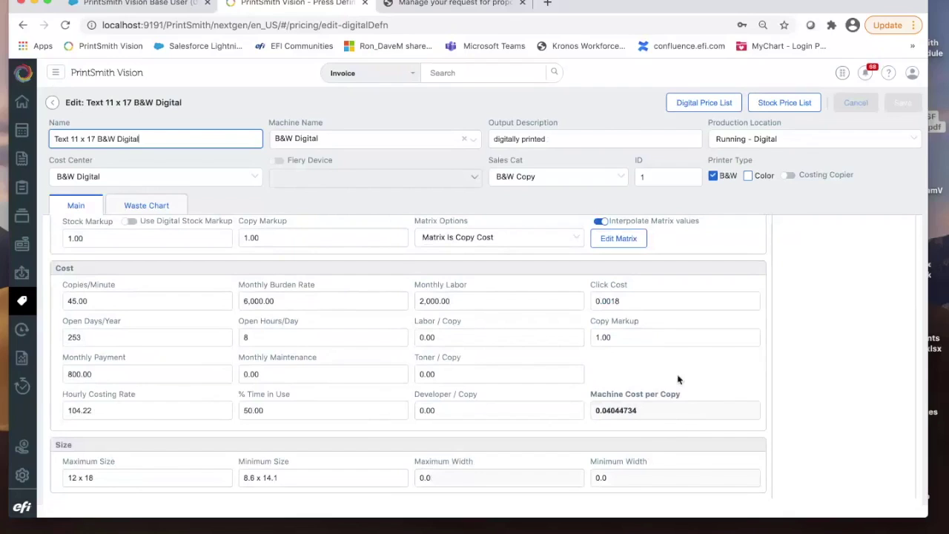
{"action": "scroll", "coordinate": [677, 378], "scroll_direction": "up", "scroll_amount": 2}
{"action": "scroll", "coordinate": [678, 379], "scroll_direction": "down", "scroll_amount": 2}
{"action": "scroll", "coordinate": [524, 367], "scroll_direction": "up", "scroll_amount": 2}
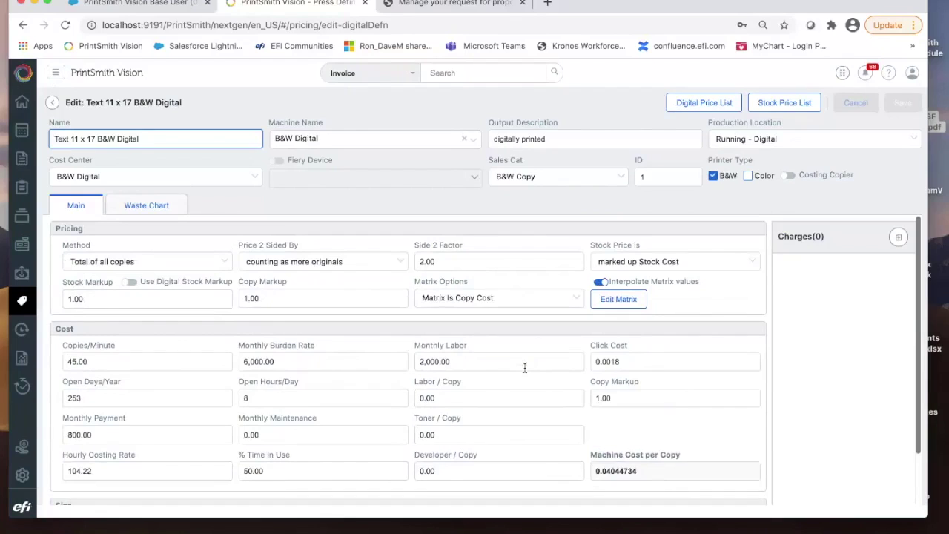
Step: Add the RIP Charge from the Pre Press RIP Charges group to the Text 11 x 17 B&W Digital definition
{"action": "left_click", "coordinate": [898, 238]}
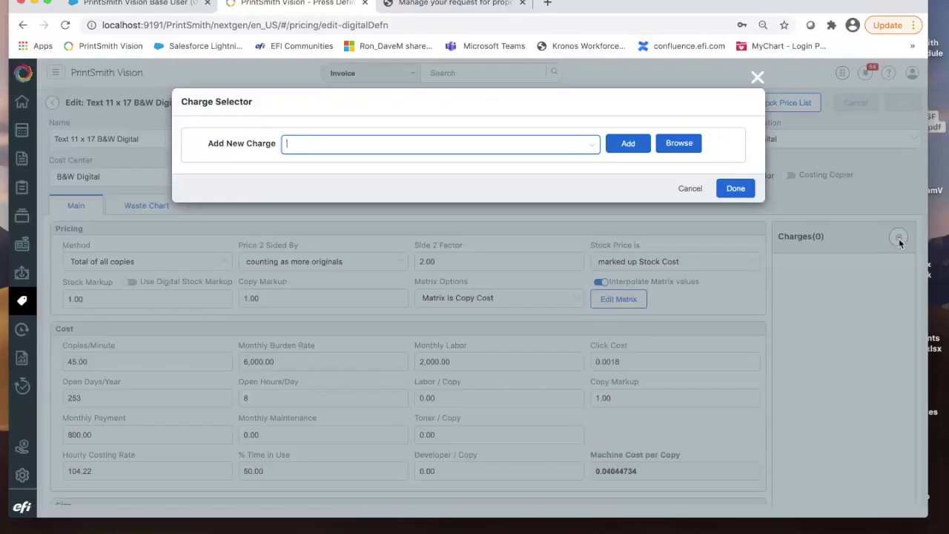
{"action": "left_click", "coordinate": [681, 144]}
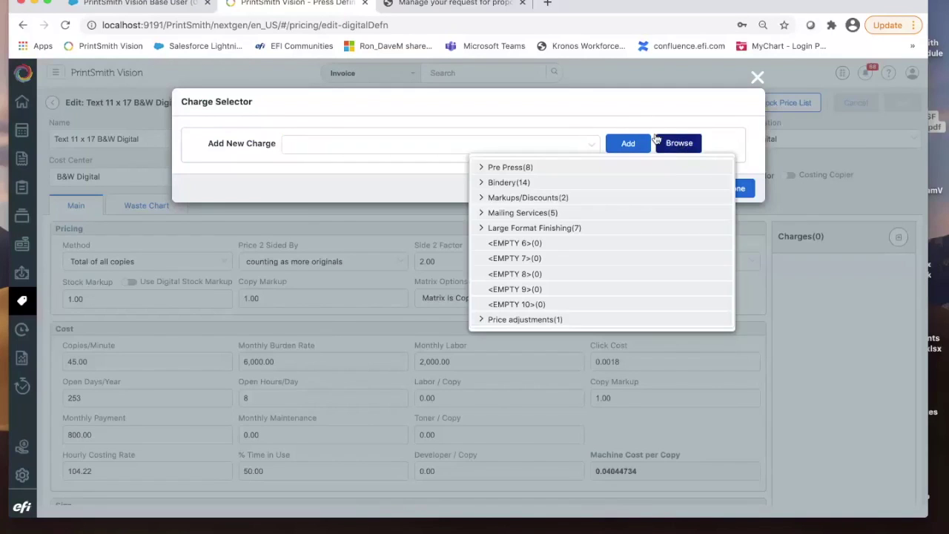
{"action": "left_click", "coordinate": [481, 168]}
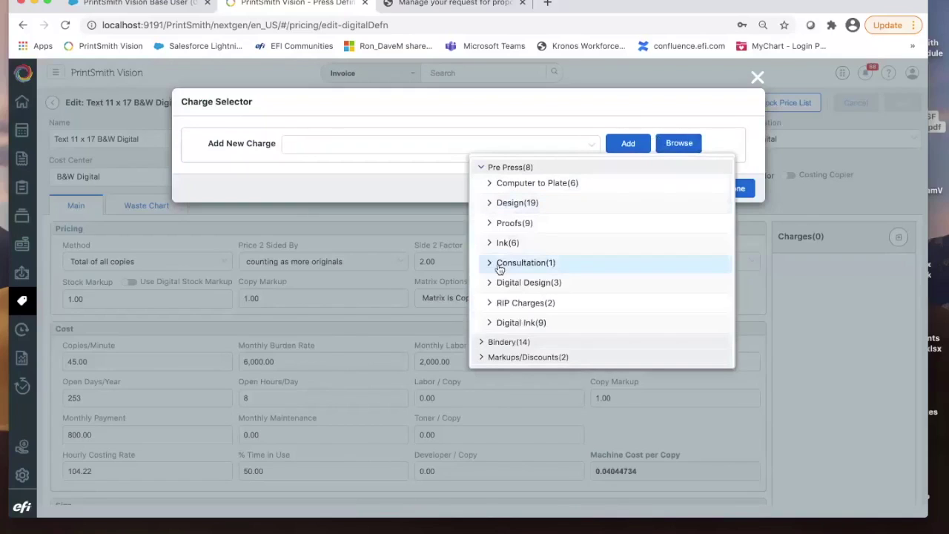
{"action": "left_click", "coordinate": [490, 303]}
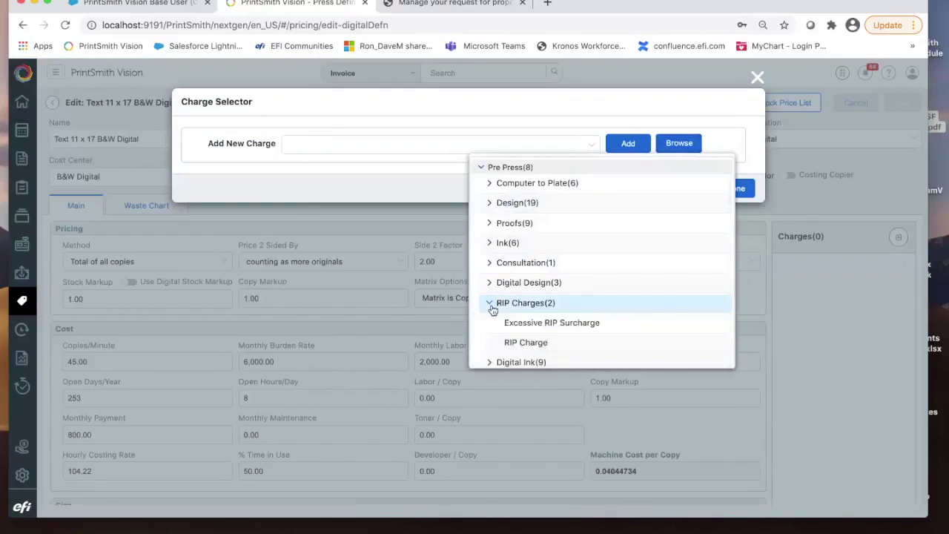
{"action": "left_click", "coordinate": [515, 344]}
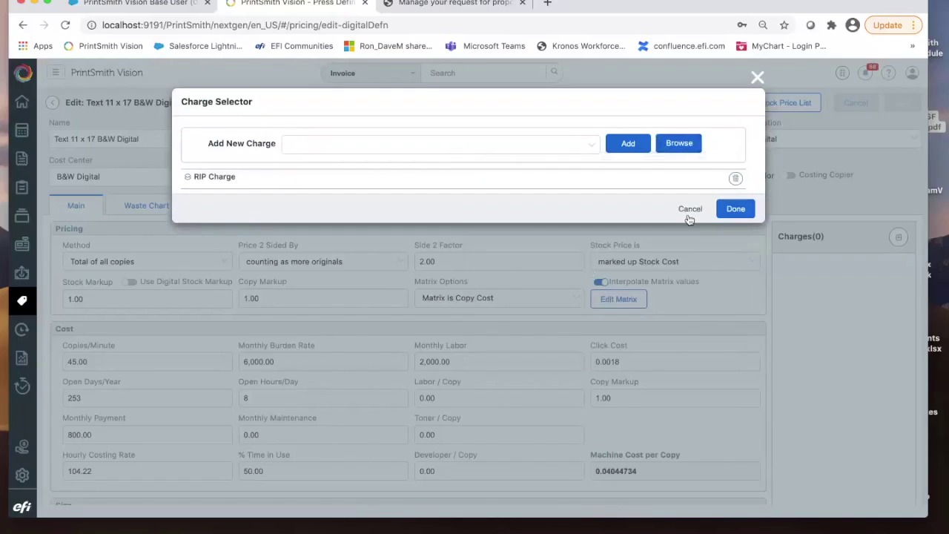
{"action": "left_click", "coordinate": [734, 210]}
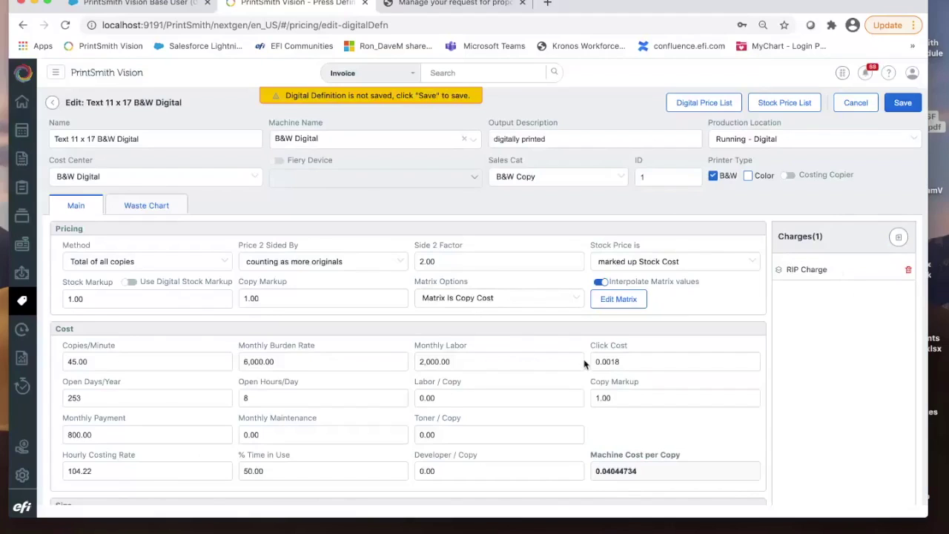
Step: Keep the unsaved charge when asked to discard changes, save the digital definition and return to the B&W / Color list
{"action": "scroll", "coordinate": [582, 357], "scroll_direction": "down", "scroll_amount": 1}
{"action": "scroll", "coordinate": [581, 356], "scroll_direction": "up", "scroll_amount": 1}
{"action": "left_click", "coordinate": [52, 102]}
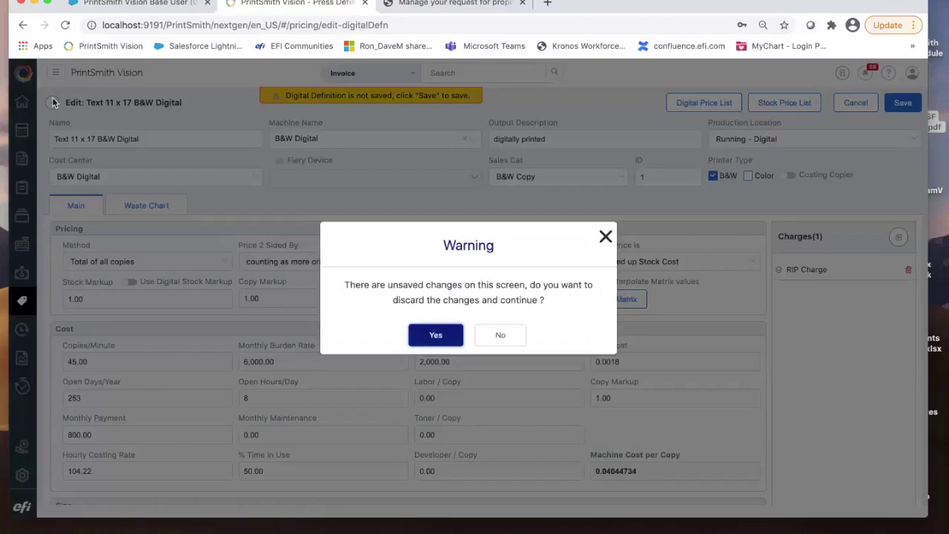
{"action": "left_click", "coordinate": [501, 336]}
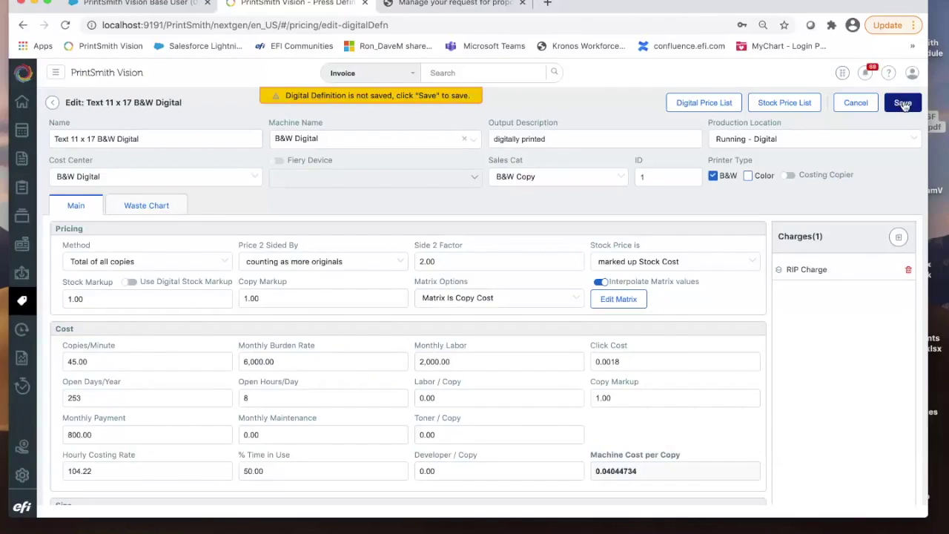
{"action": "left_click", "coordinate": [52, 103]}
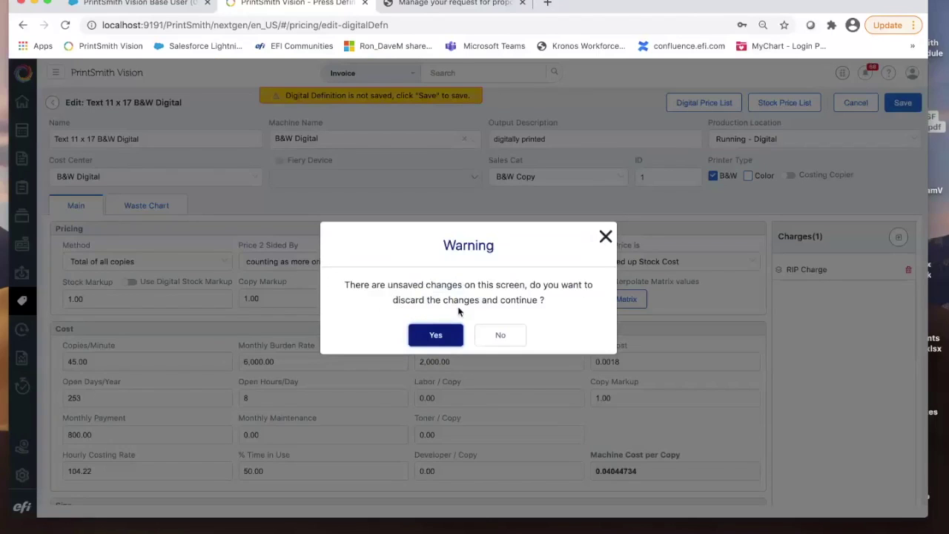
{"action": "left_click", "coordinate": [499, 338]}
{"action": "left_click", "coordinate": [900, 102]}
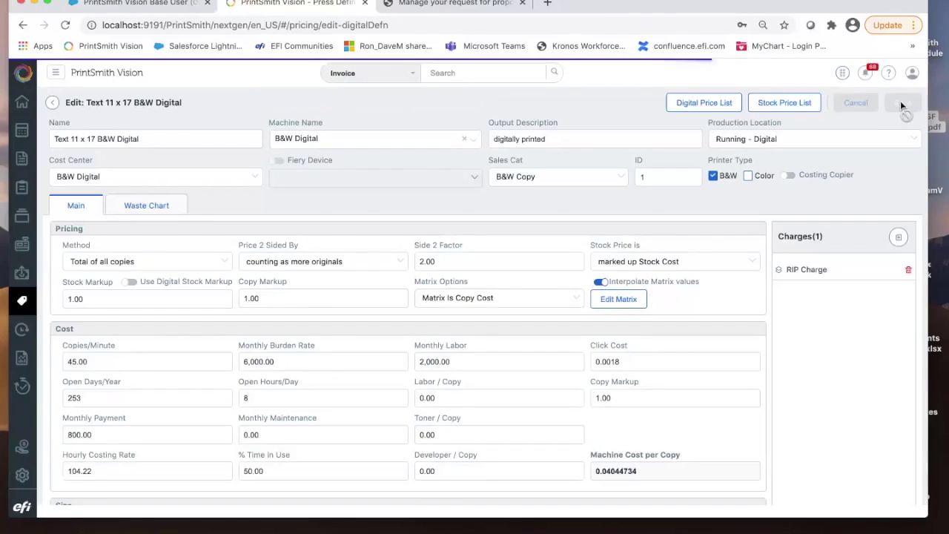
{"action": "left_click", "coordinate": [52, 103]}
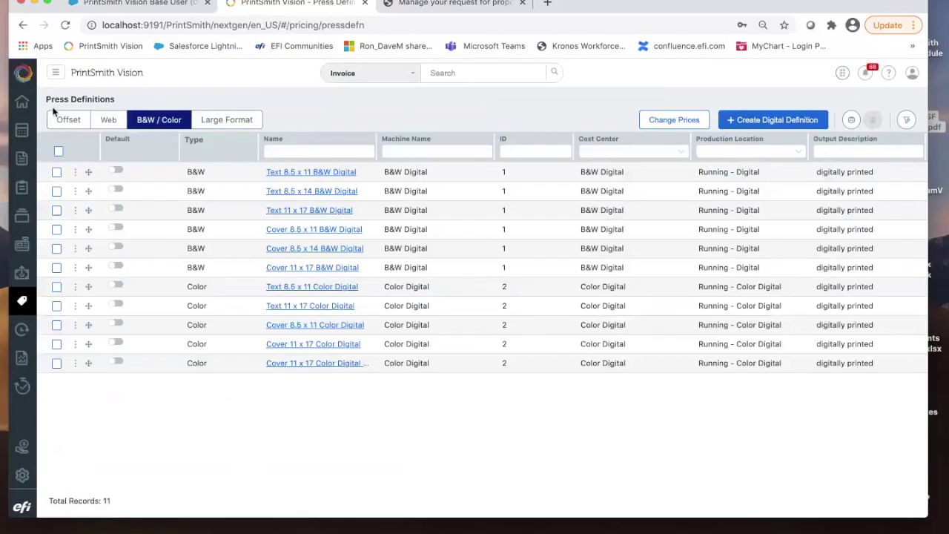
Step: Open the Large Format Rolls definition, review its pricing, cost and size settings, and return to the large format list
{"action": "left_click", "coordinate": [232, 123]}
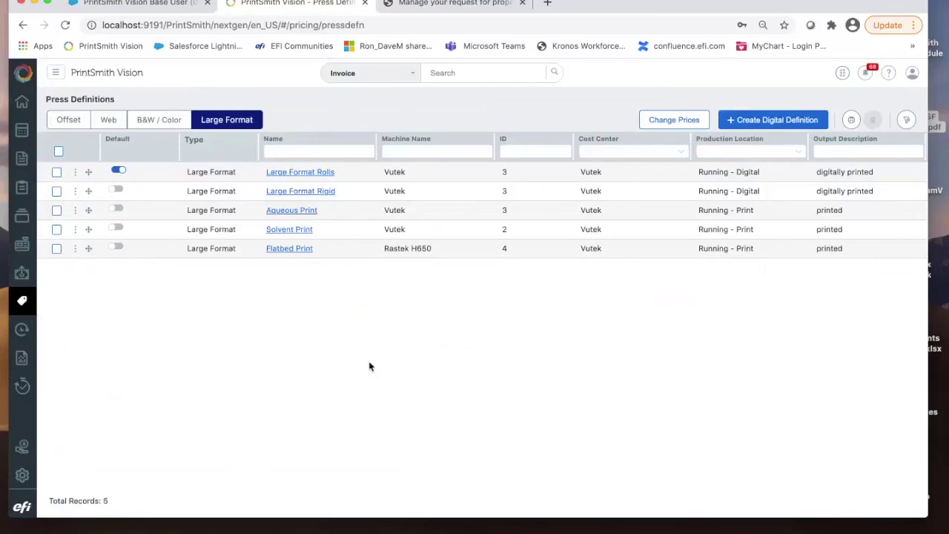
{"action": "left_click", "coordinate": [315, 171]}
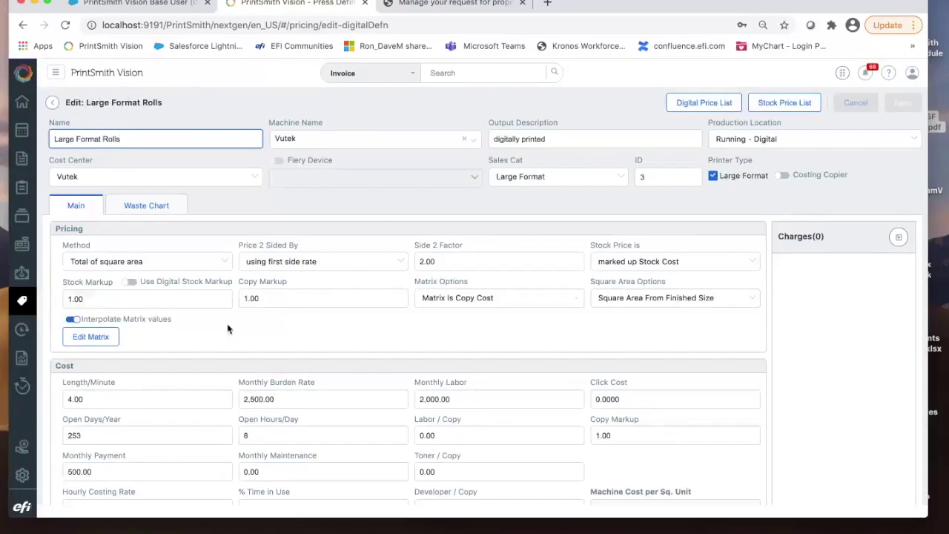
{"action": "scroll", "coordinate": [237, 326], "scroll_direction": "down", "scroll_amount": 1}
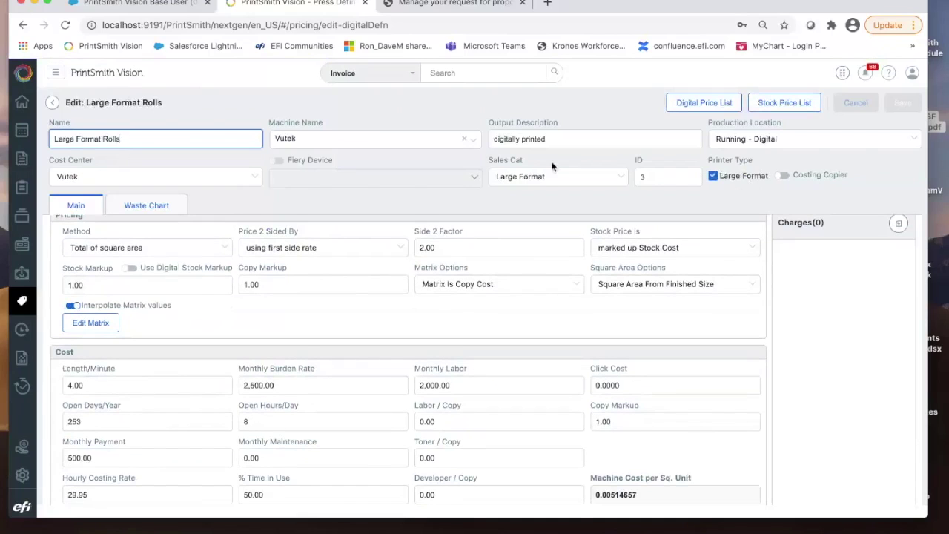
{"action": "scroll", "coordinate": [529, 252], "scroll_direction": "down", "scroll_amount": 3}
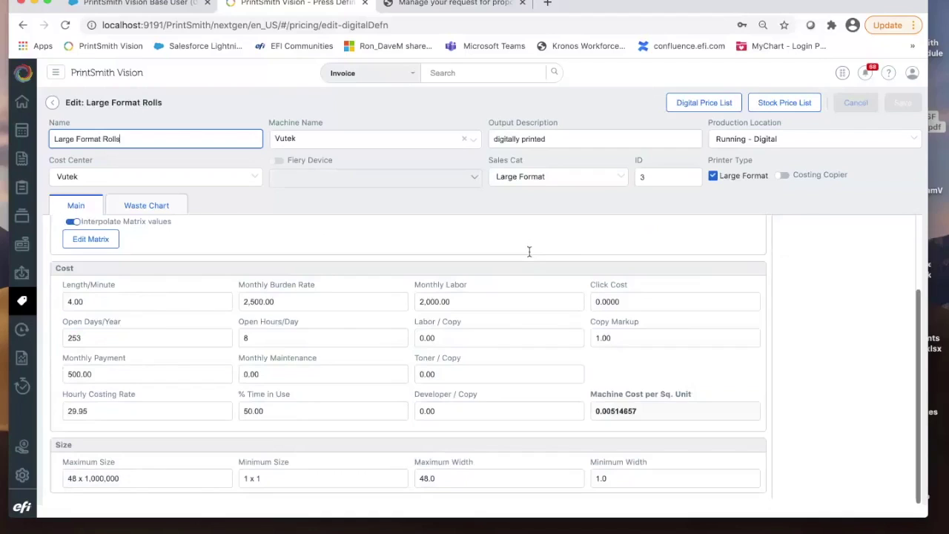
{"action": "scroll", "coordinate": [529, 251], "scroll_direction": "up", "scroll_amount": 3}
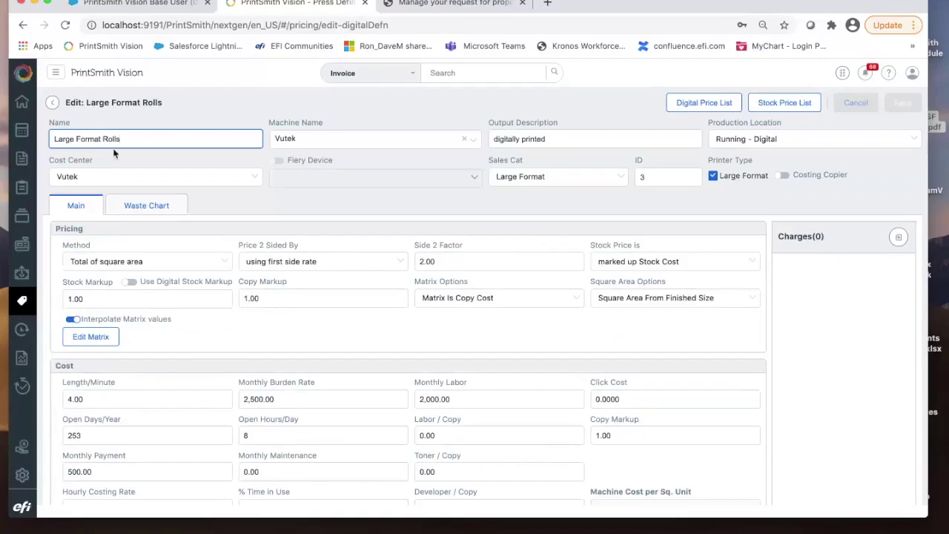
{"action": "left_click", "coordinate": [53, 103]}
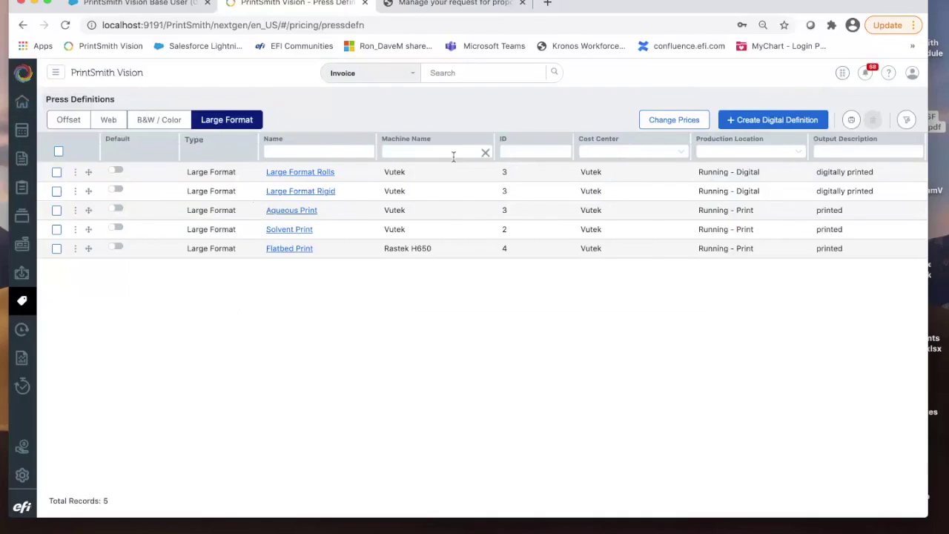
Step: Filter the large format definitions by the name text "lar" and clear the filter
{"action": "left_click", "coordinate": [338, 152]}
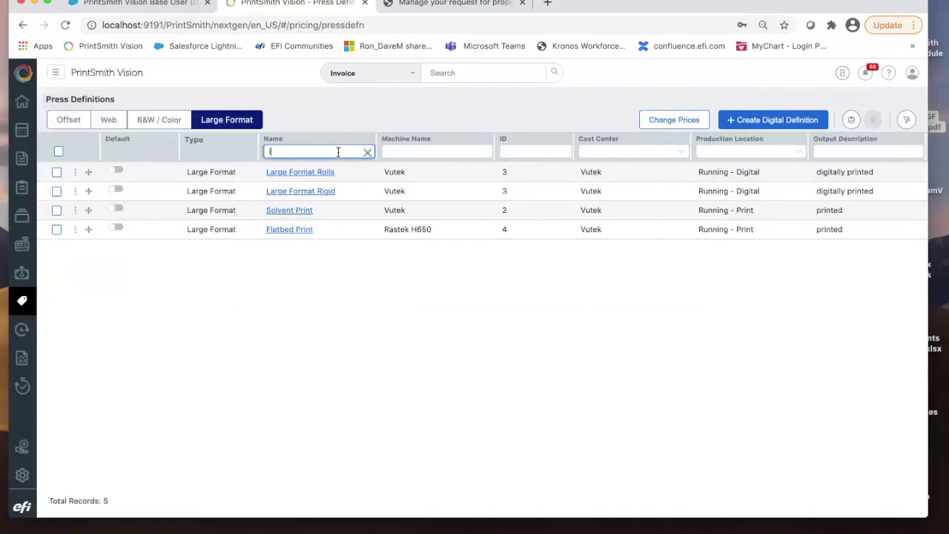
{"action": "type", "text": "a"}
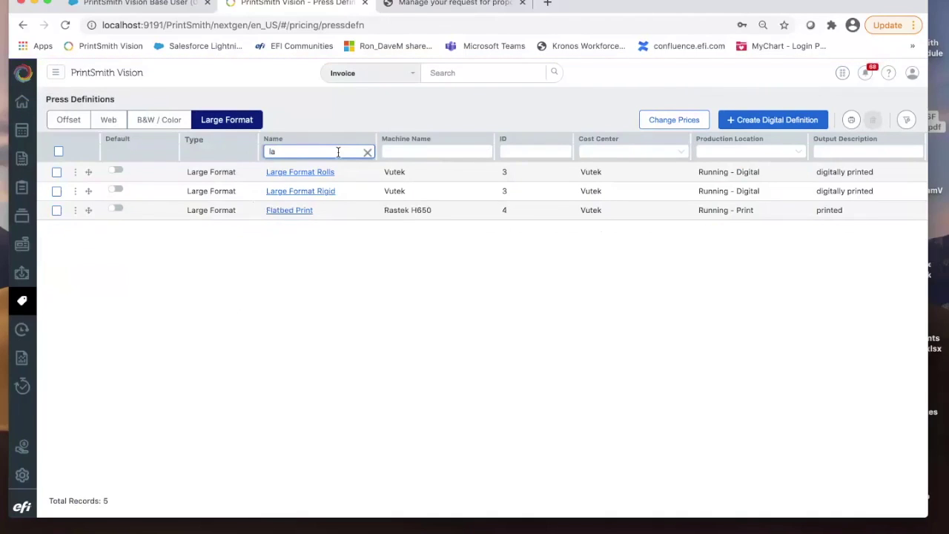
{"action": "type", "text": "r"}
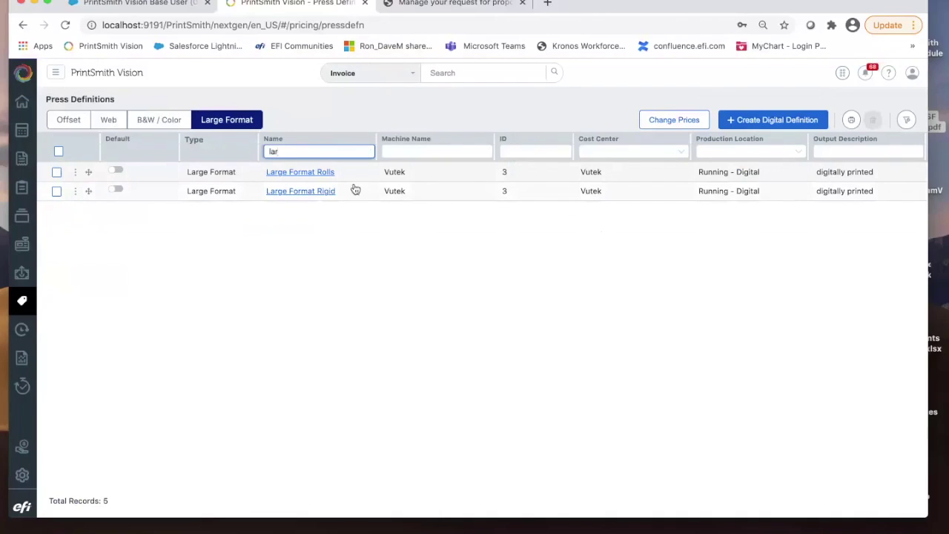
{"action": "key", "text": "BackSpace"}
{"action": "key", "text": "BackSpace"}
{"action": "key", "text": "BackSpace"}
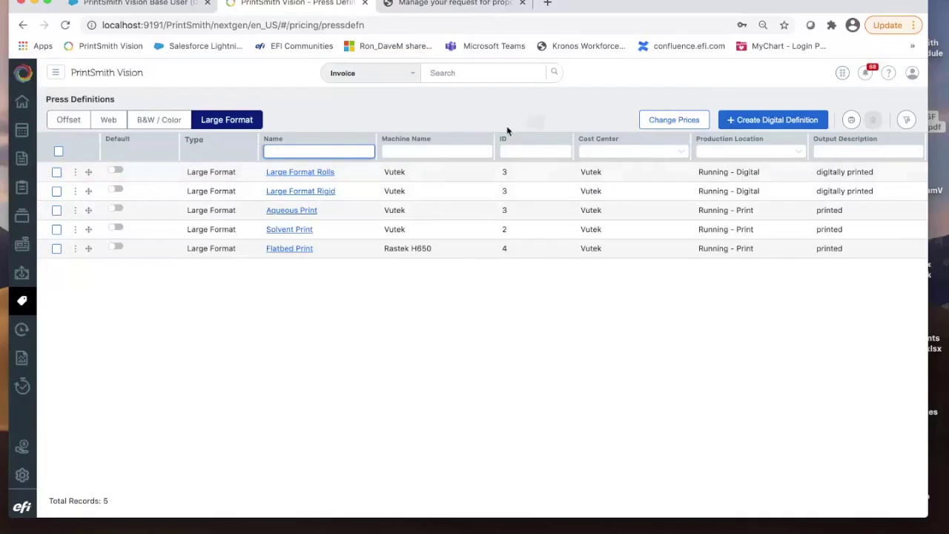
Step: In Print Services, assign the Staple charge from the Bindery Stitch/Staple group to the 2 Staples Right Side service
{"action": "mouse_move", "coordinate": [21, 301]}
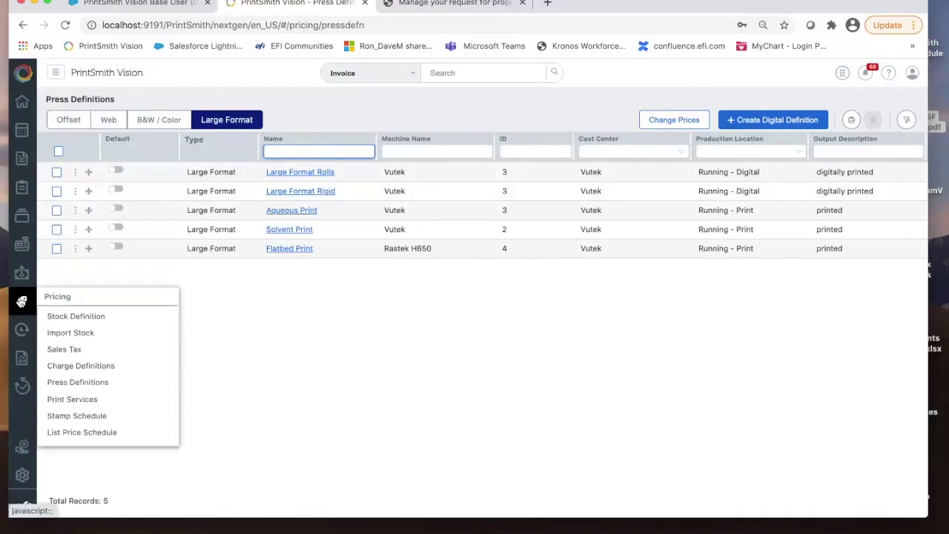
{"action": "left_click", "coordinate": [89, 399]}
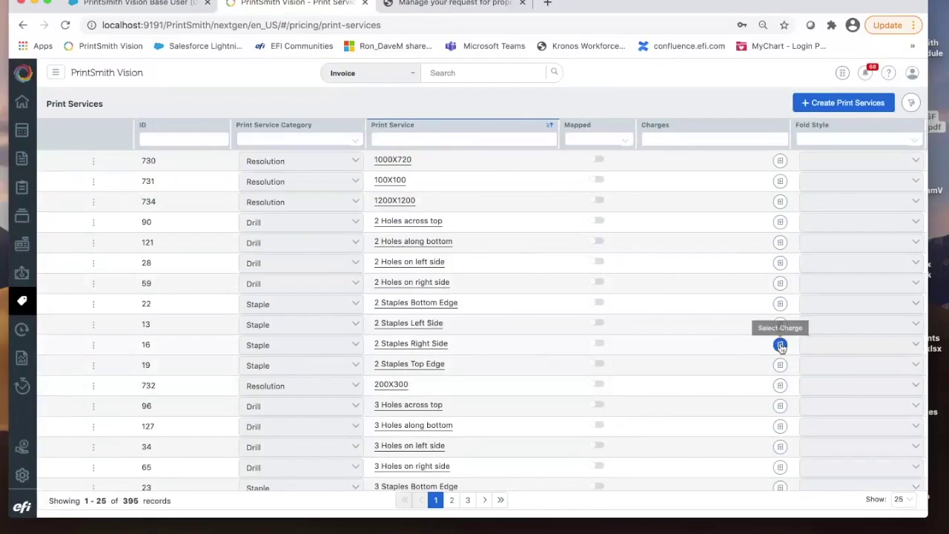
{"action": "left_click", "coordinate": [779, 346]}
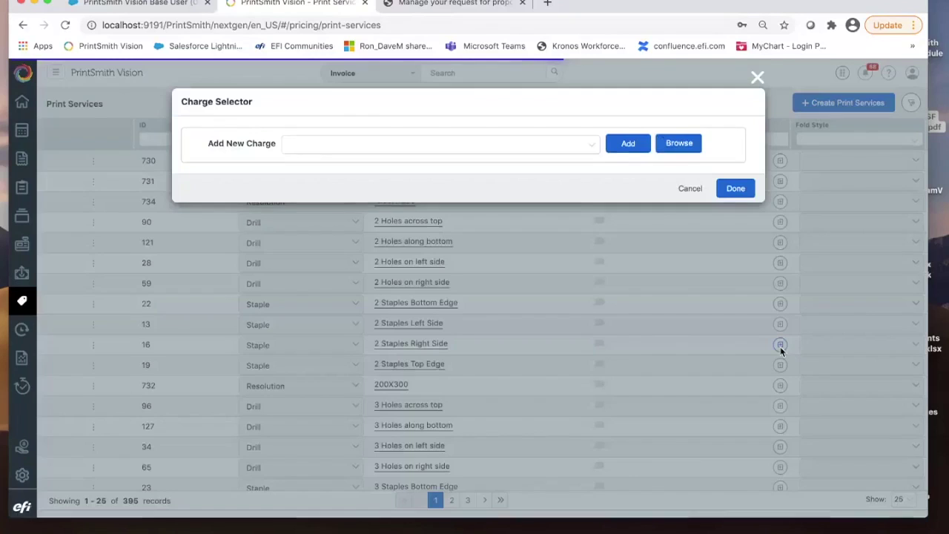
{"action": "left_click", "coordinate": [674, 146]}
{"action": "left_click", "coordinate": [484, 183]}
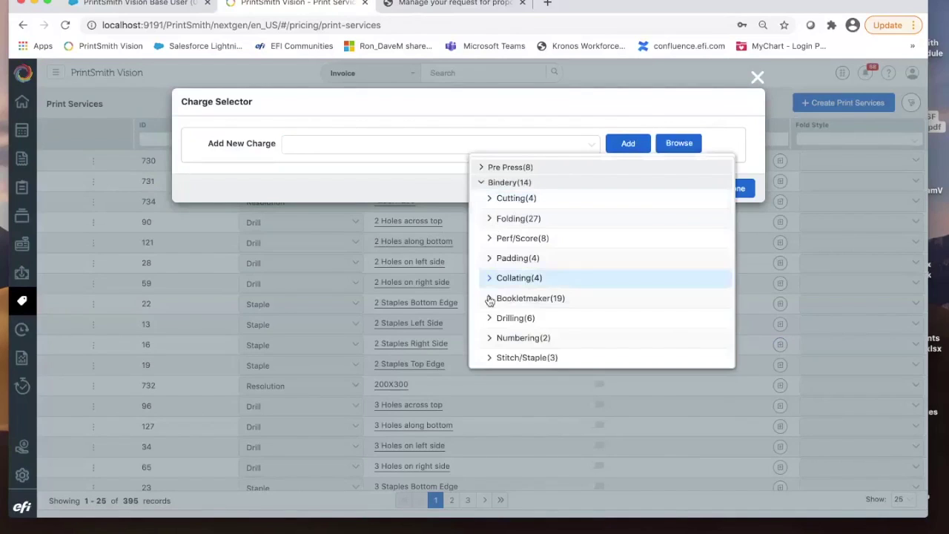
{"action": "scroll", "coordinate": [487, 298], "scroll_direction": "down", "scroll_amount": 3}
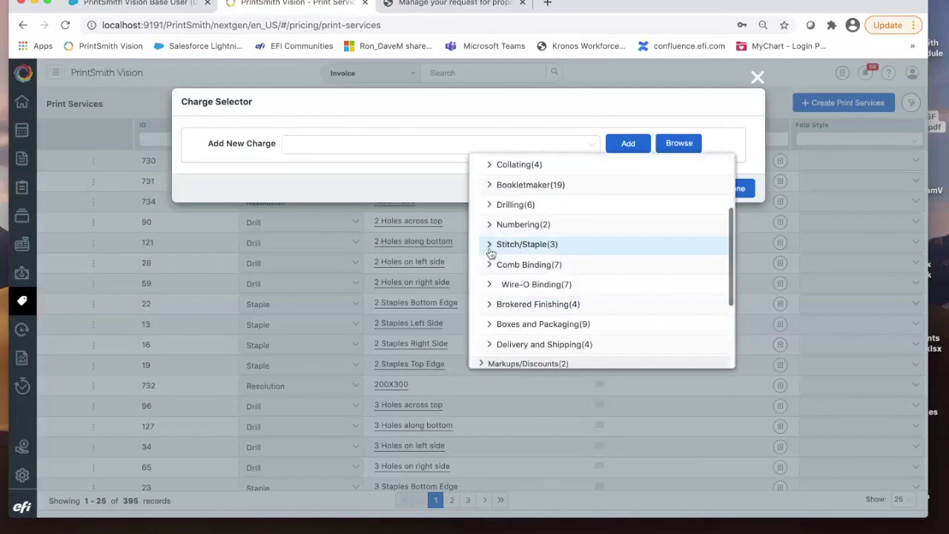
{"action": "left_click", "coordinate": [490, 249]}
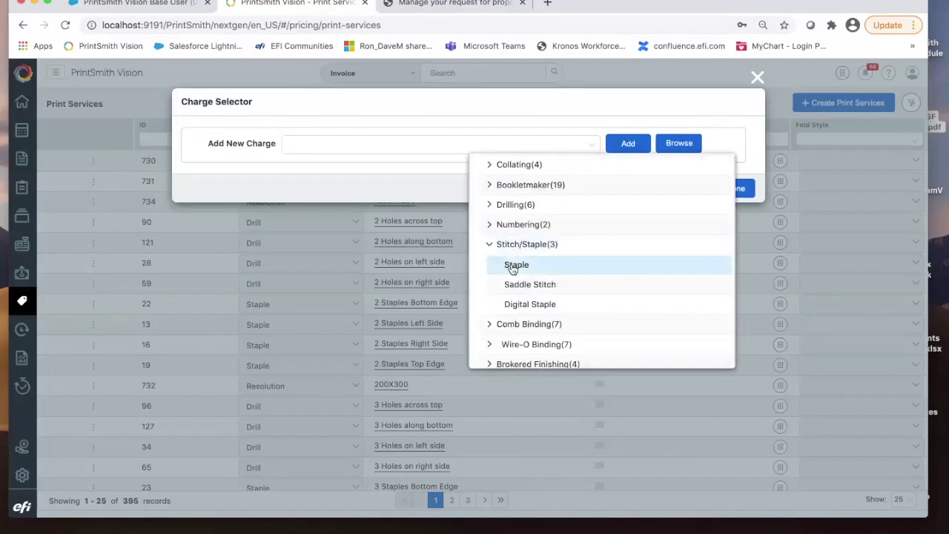
{"action": "left_click", "coordinate": [513, 267]}
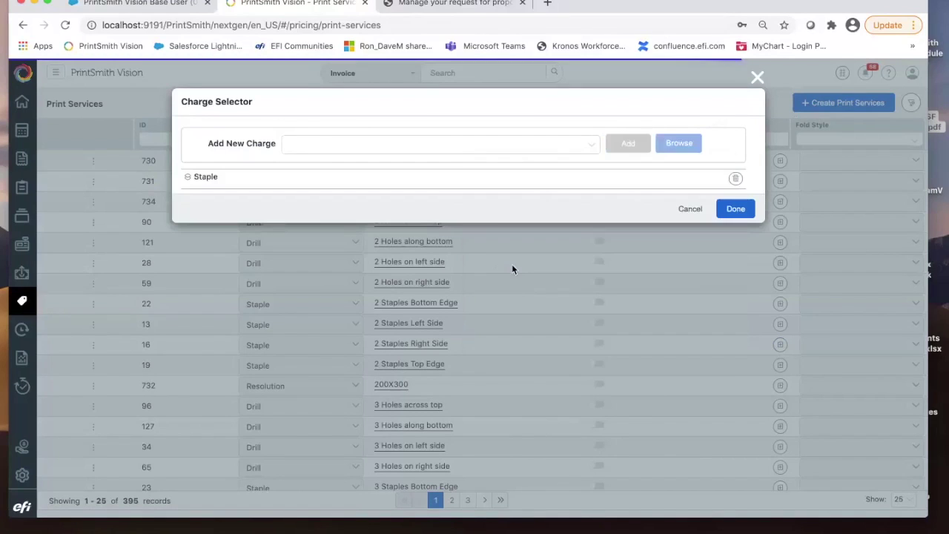
{"action": "left_click", "coordinate": [726, 210]}
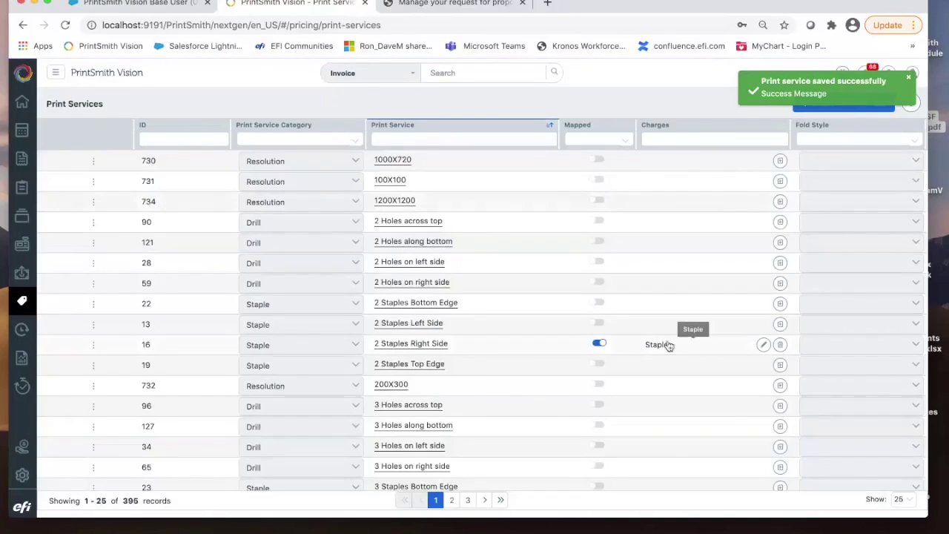
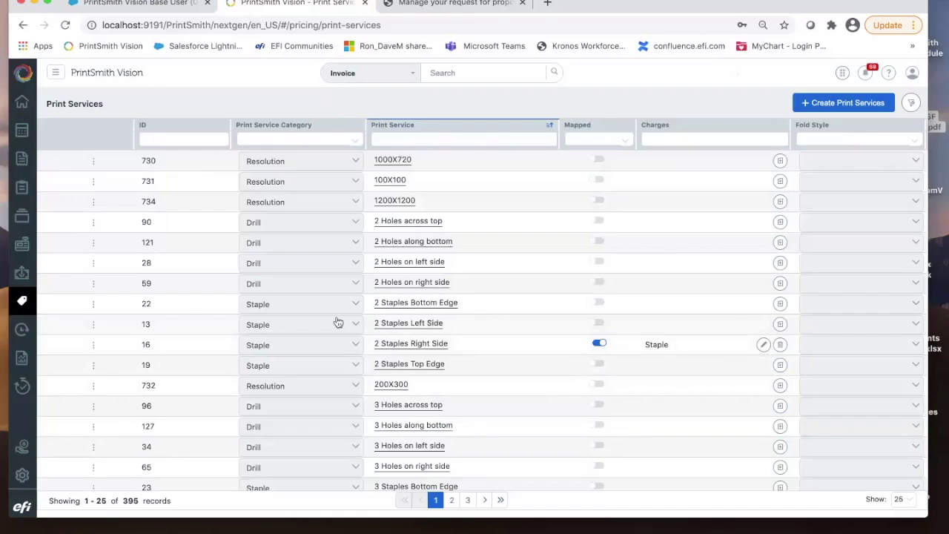
Step: Review the rubber stamp schedule's prices and open the list price schedules
{"action": "mouse_move", "coordinate": [22, 302]}
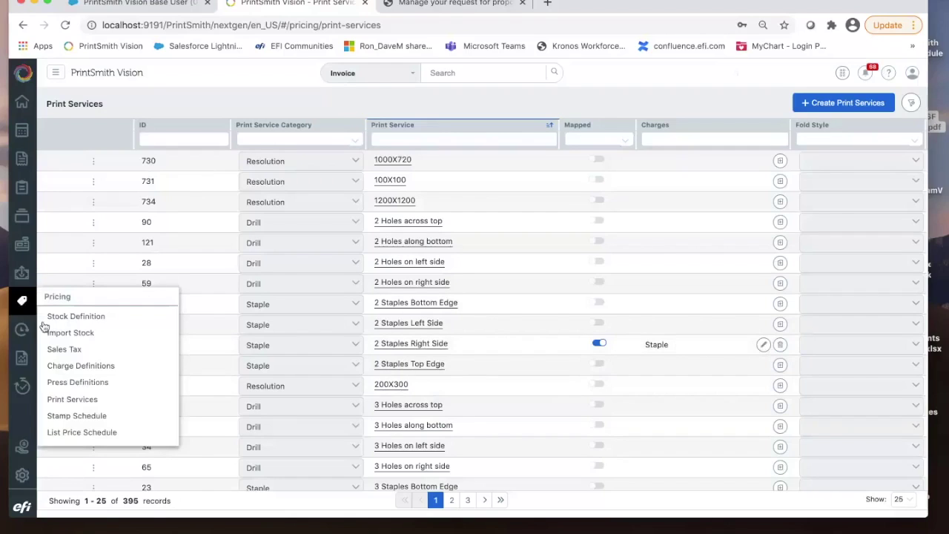
{"action": "left_click", "coordinate": [84, 420]}
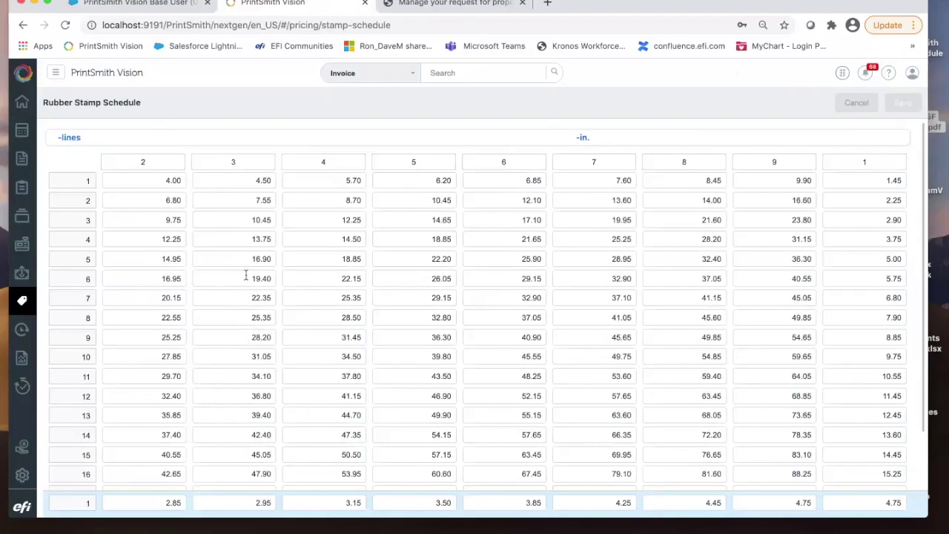
{"action": "mouse_move", "coordinate": [22, 300]}
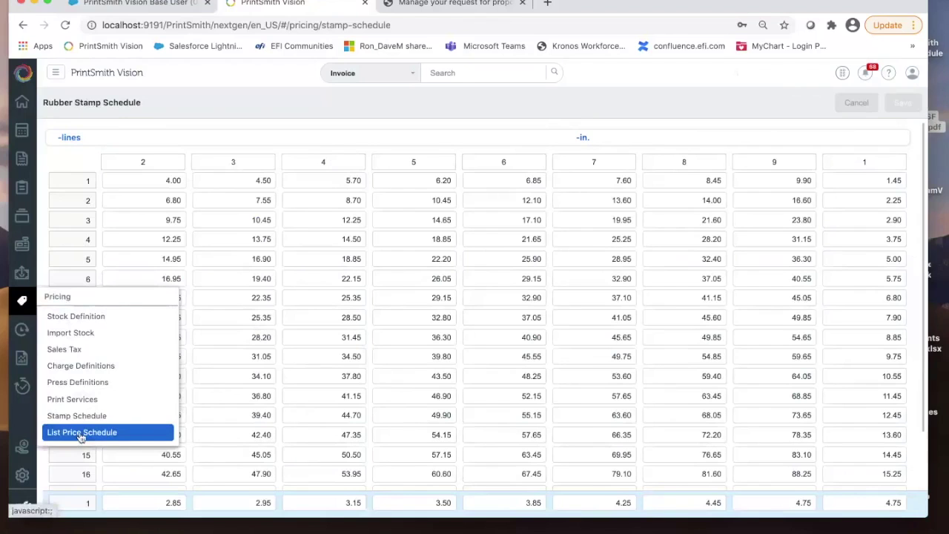
{"action": "left_click", "coordinate": [82, 433]}
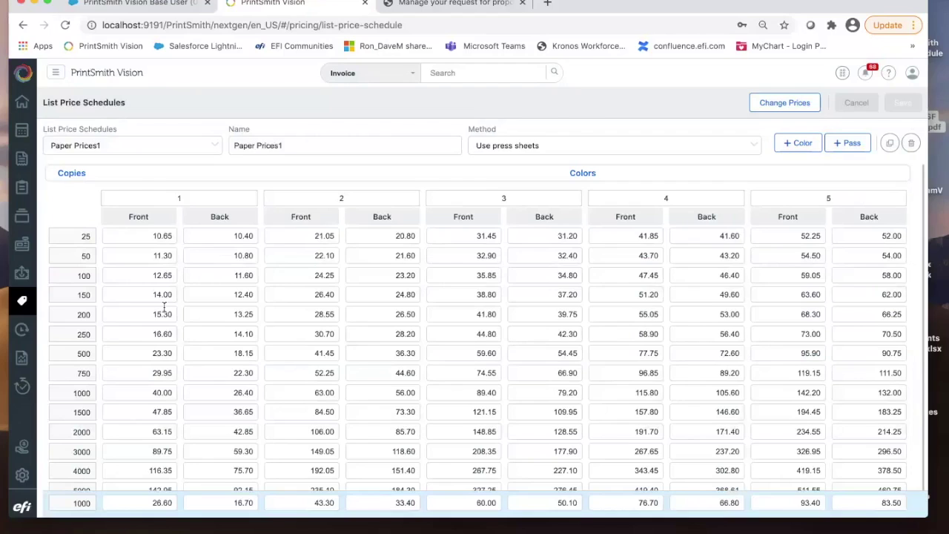
Step: Review the available list price schedules, view the Pass Pricing grid and return to Paper Prices1
{"action": "left_click", "coordinate": [214, 148]}
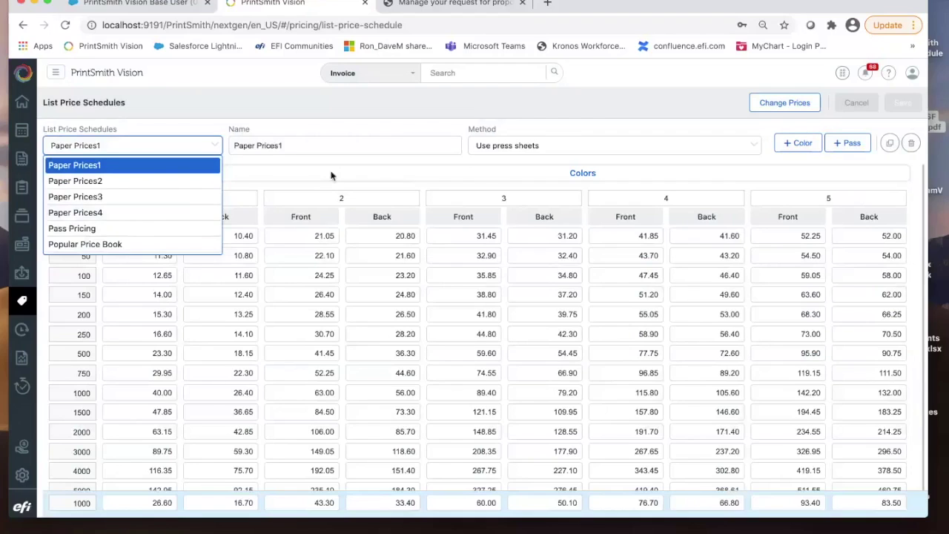
{"action": "left_click", "coordinate": [244, 190]}
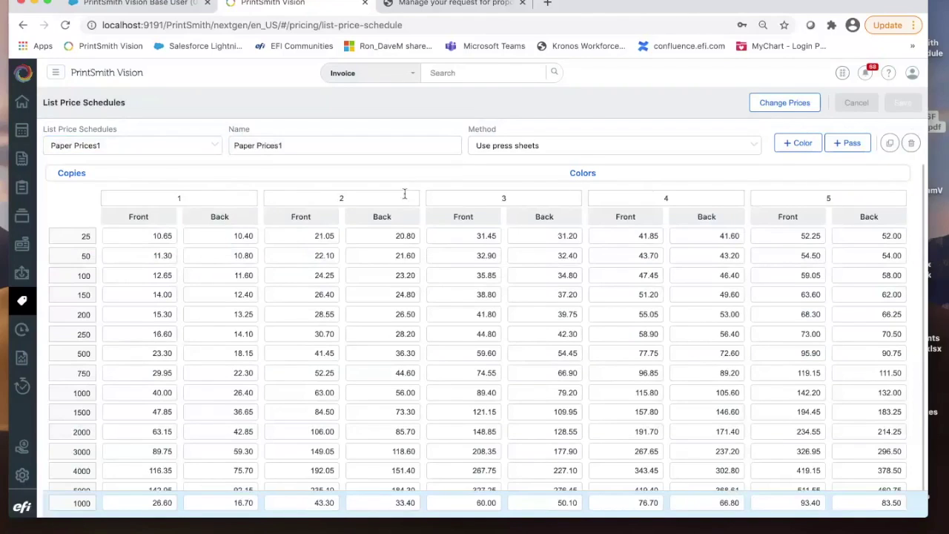
{"action": "left_click", "coordinate": [68, 236]}
{"action": "left_click", "coordinate": [210, 149]}
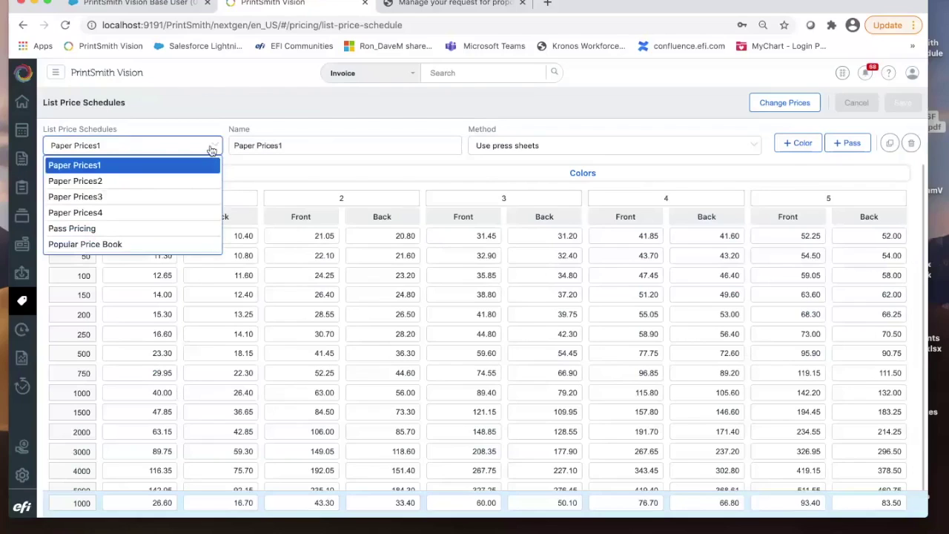
{"action": "left_click", "coordinate": [188, 230]}
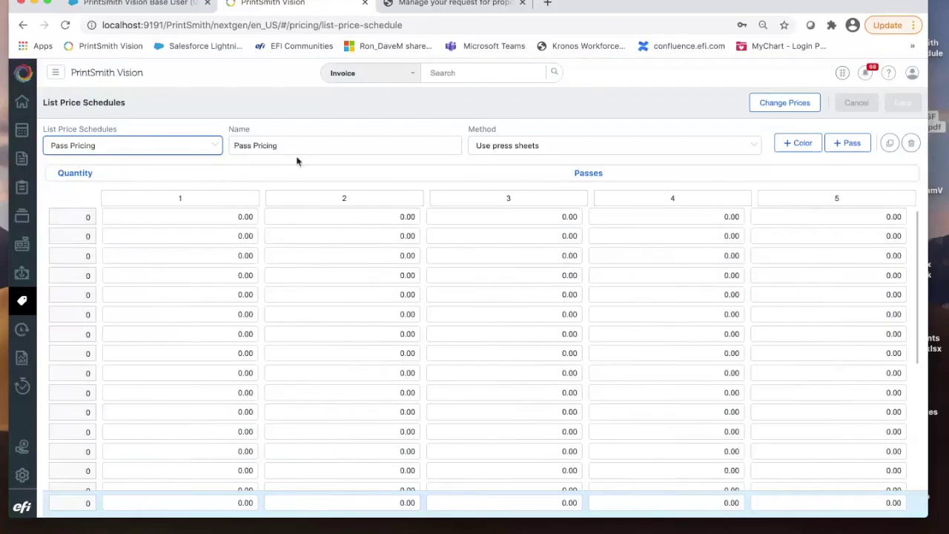
{"action": "left_click", "coordinate": [216, 147]}
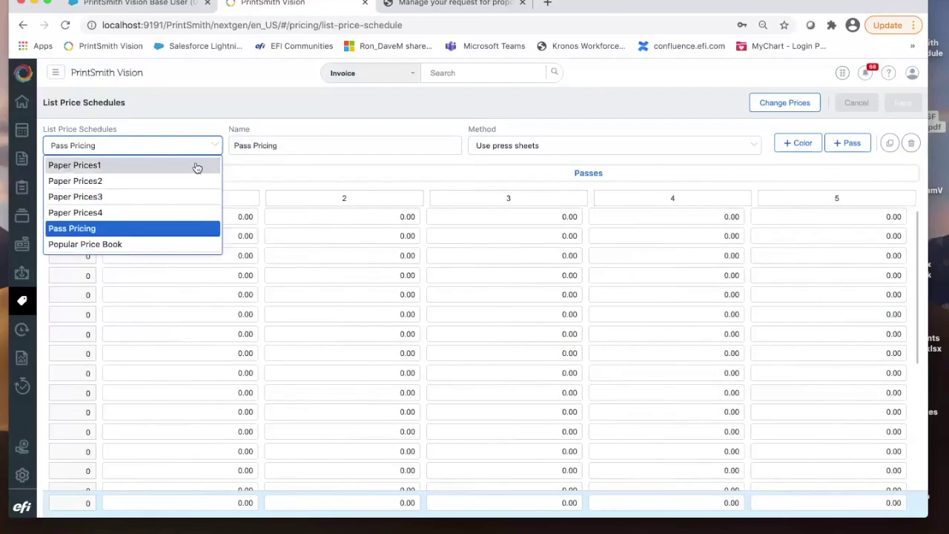
{"action": "left_click", "coordinate": [196, 166]}
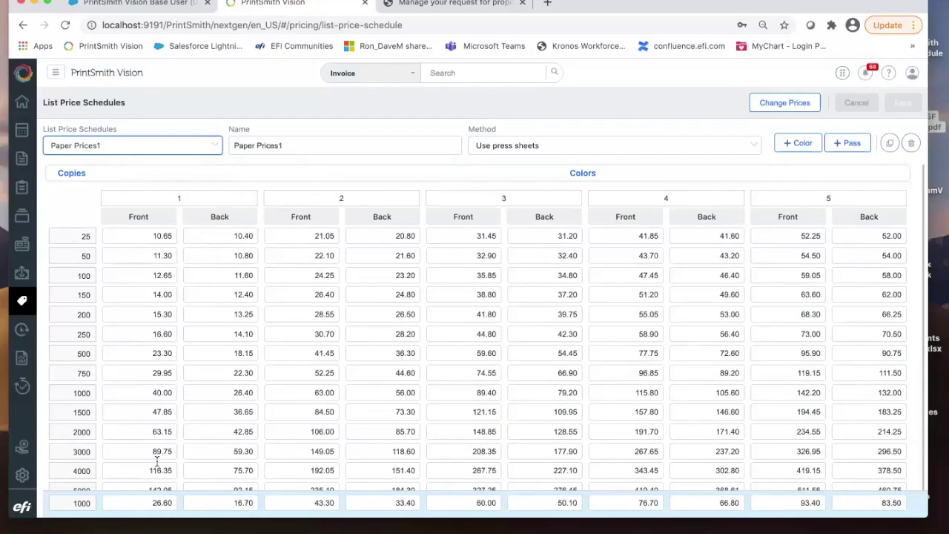
Step: Examine the Paper Prices1 quantity breaks and its pricing method options, keeping Use press sheets
{"action": "scroll", "coordinate": [269, 451], "scroll_direction": "down", "scroll_amount": 1}
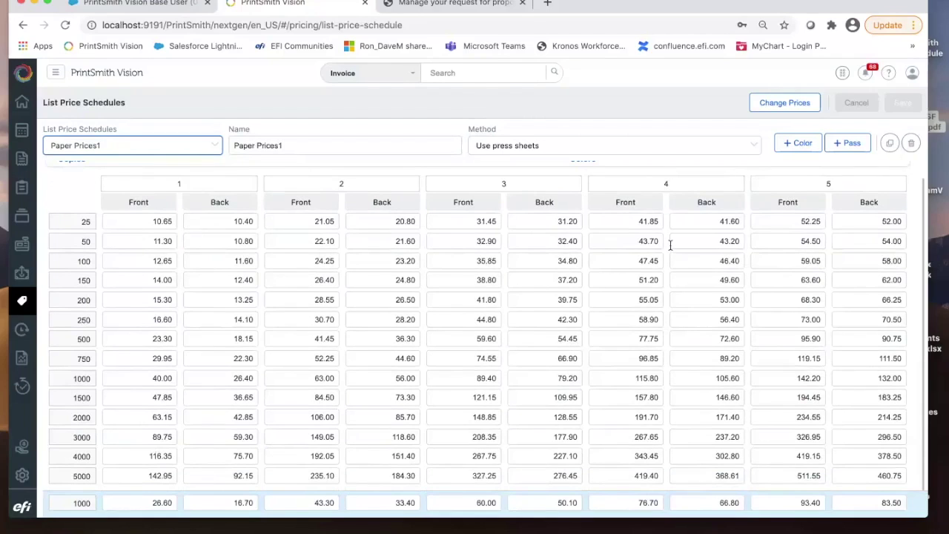
{"action": "left_click", "coordinate": [756, 147]}
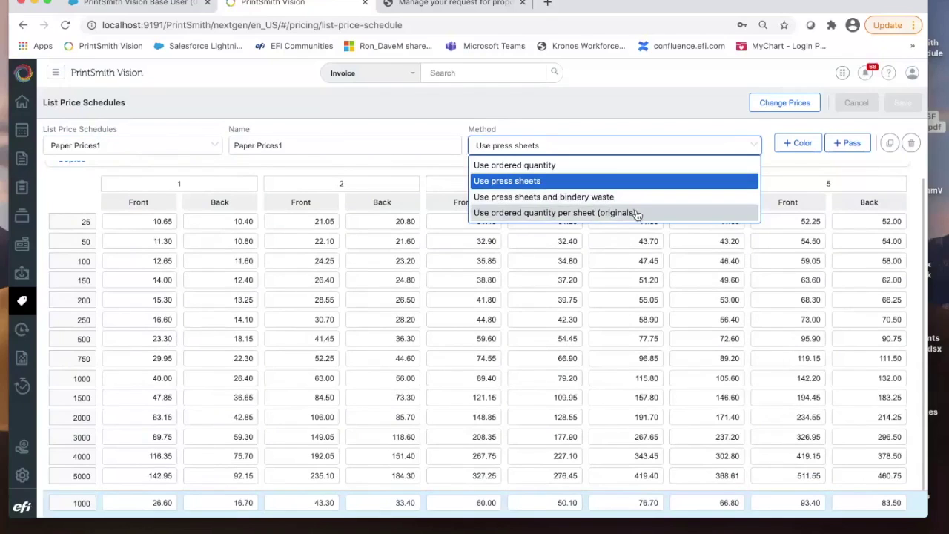
{"action": "left_click", "coordinate": [396, 135]}
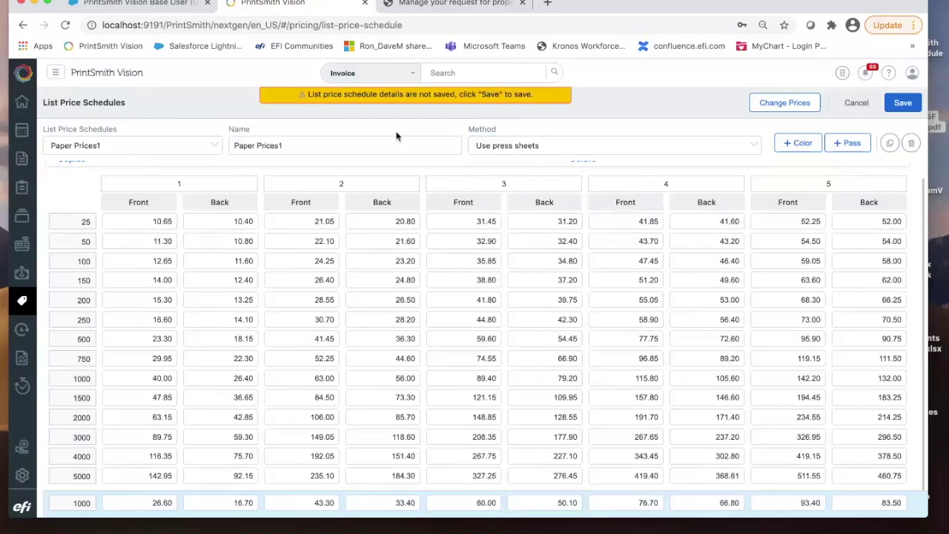
{"action": "left_click", "coordinate": [22, 299]}
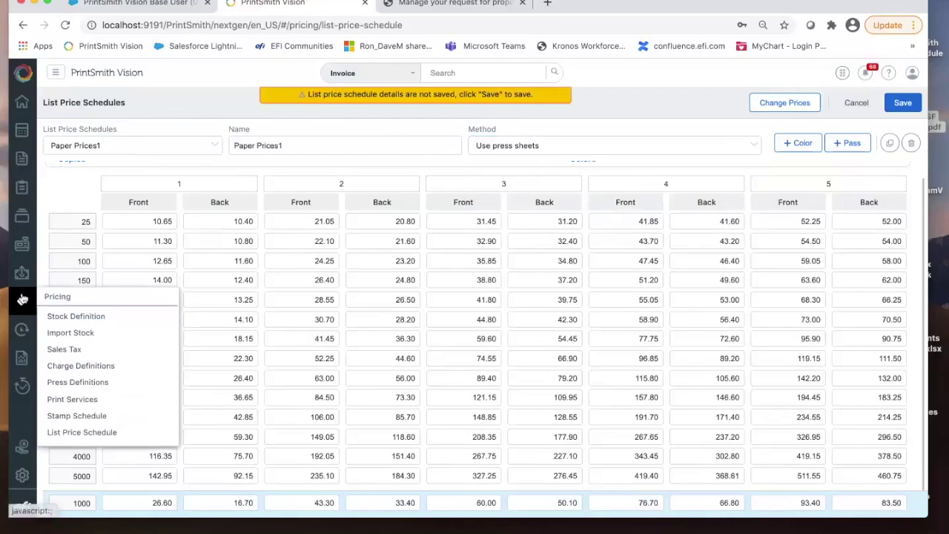
{"action": "left_click", "coordinate": [22, 299]}
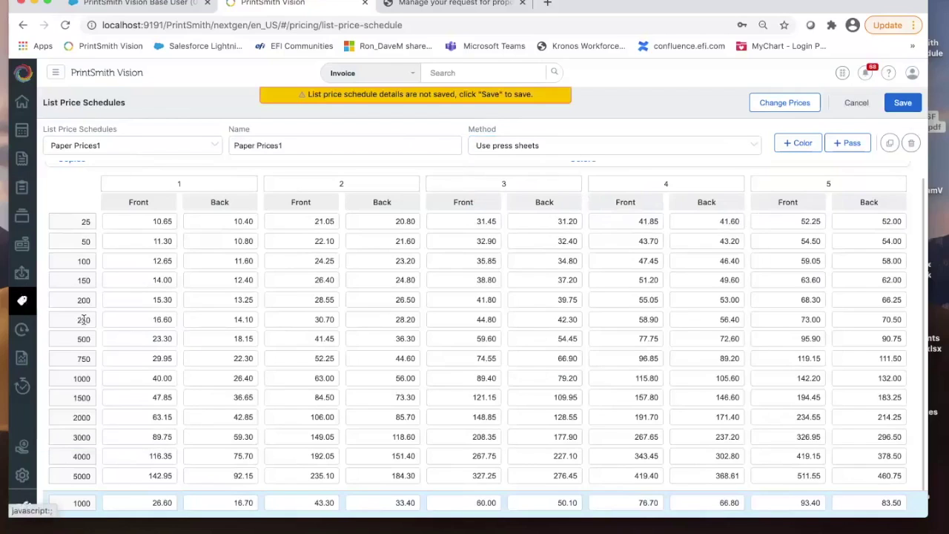
{"action": "left_click", "coordinate": [22, 301]}
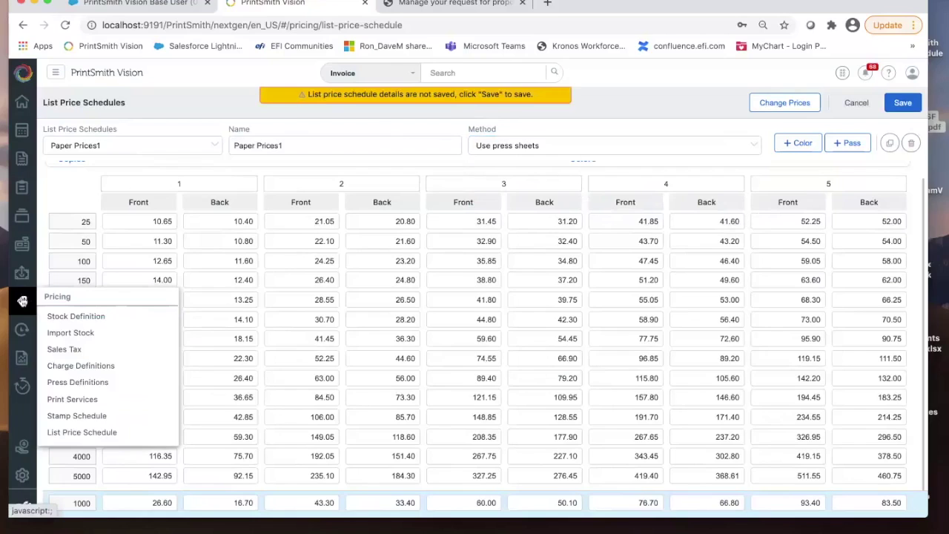
Step: Open the Reorder List report's date range settings, accepting the discard of unsaved schedule changes, and cancel the report
{"action": "mouse_move", "coordinate": [22, 357]}
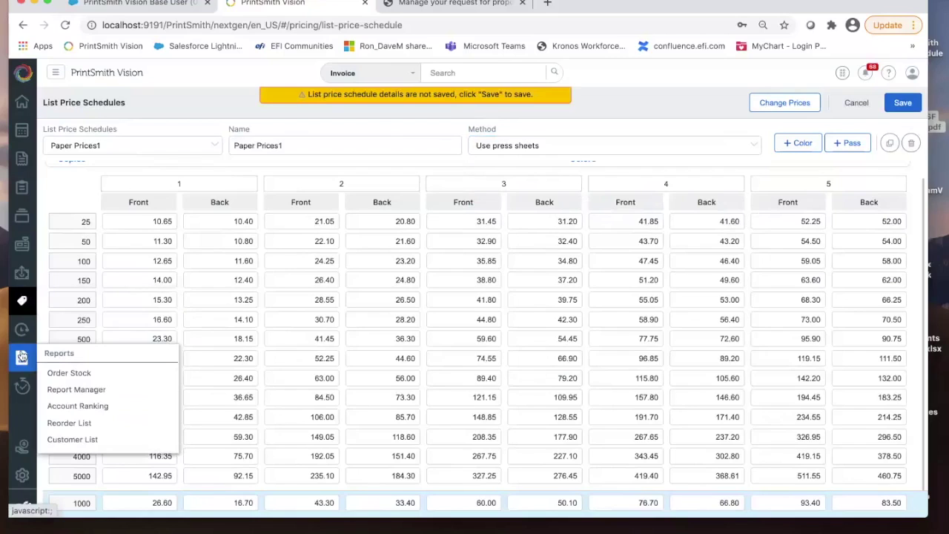
{"action": "mouse_move", "coordinate": [25, 330]}
{"action": "left_click", "coordinate": [84, 425]}
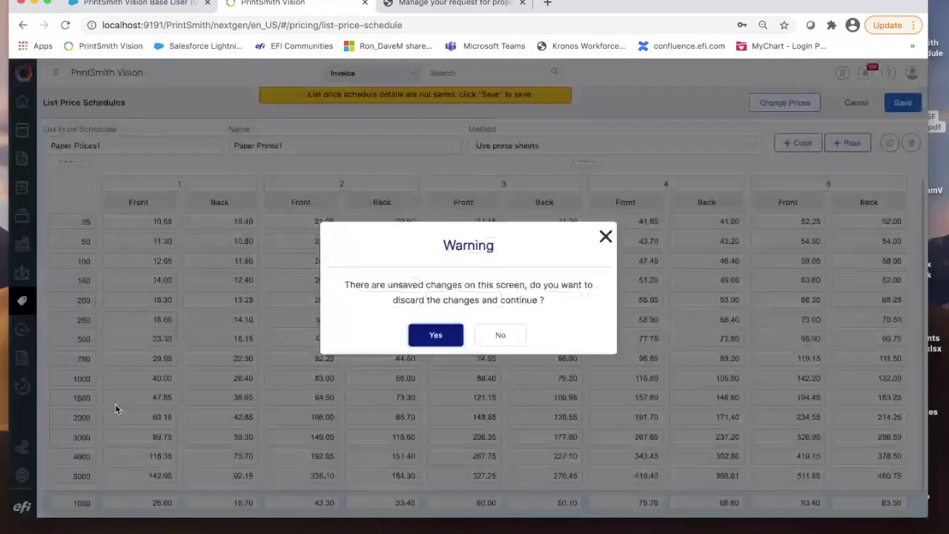
{"action": "left_click", "coordinate": [447, 335]}
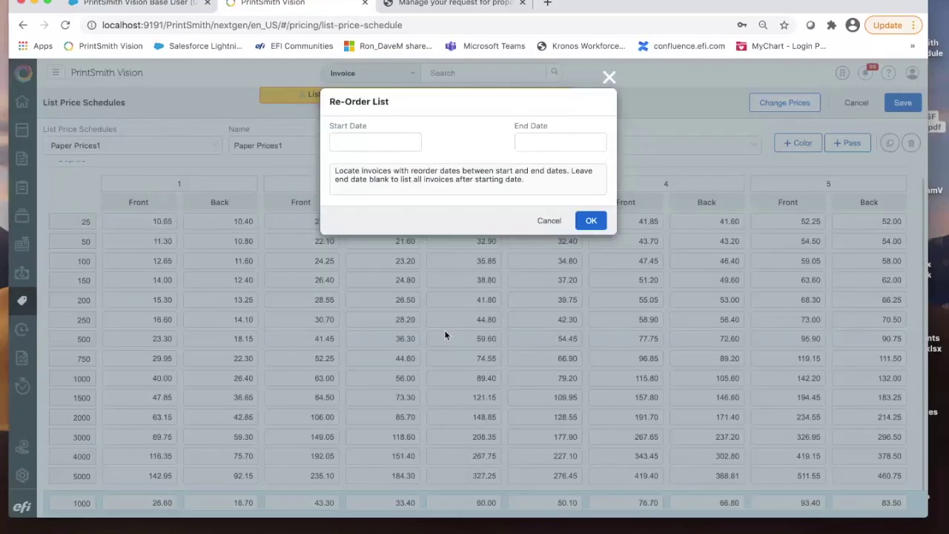
{"action": "left_click", "coordinate": [548, 220]}
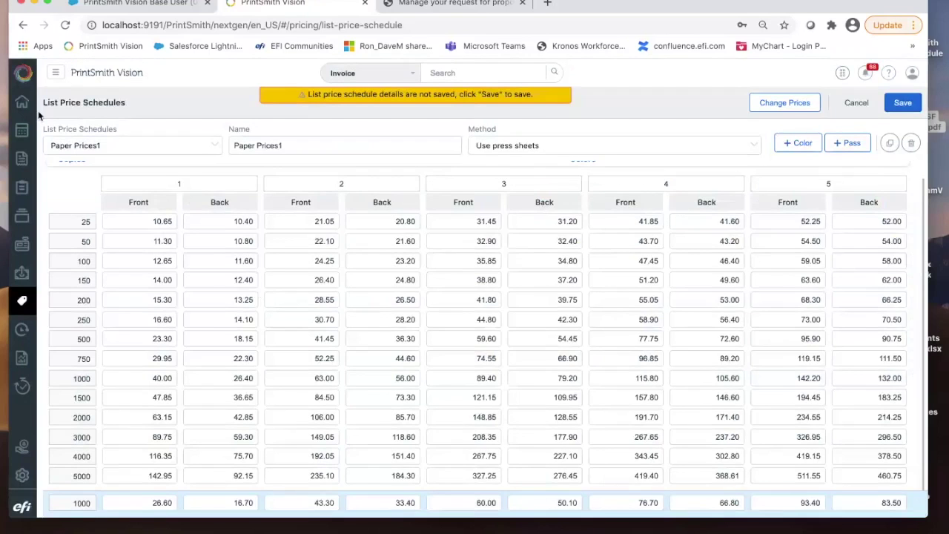
Step: Leave the list price schedule, discarding its unsaved changes, and browse the pending invoices
{"action": "left_click", "coordinate": [24, 185]}
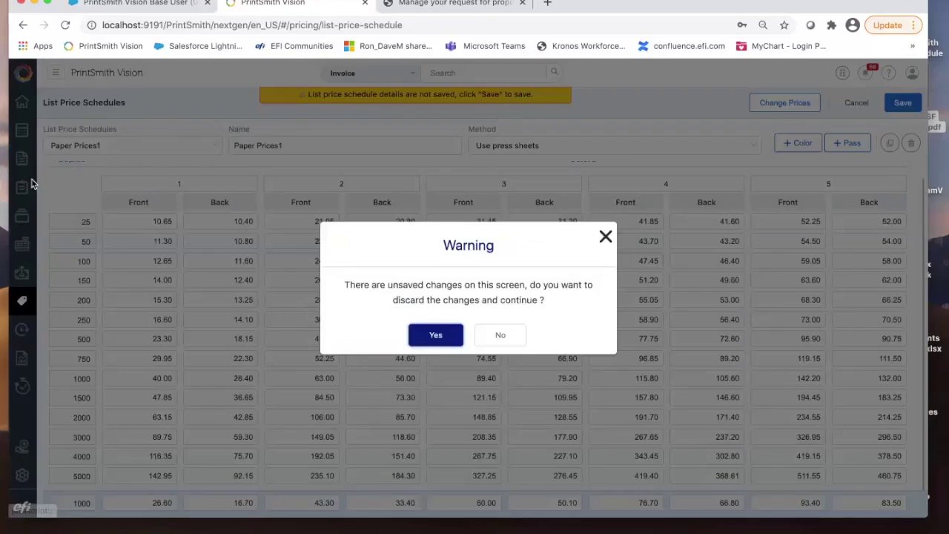
{"action": "left_click", "coordinate": [435, 337]}
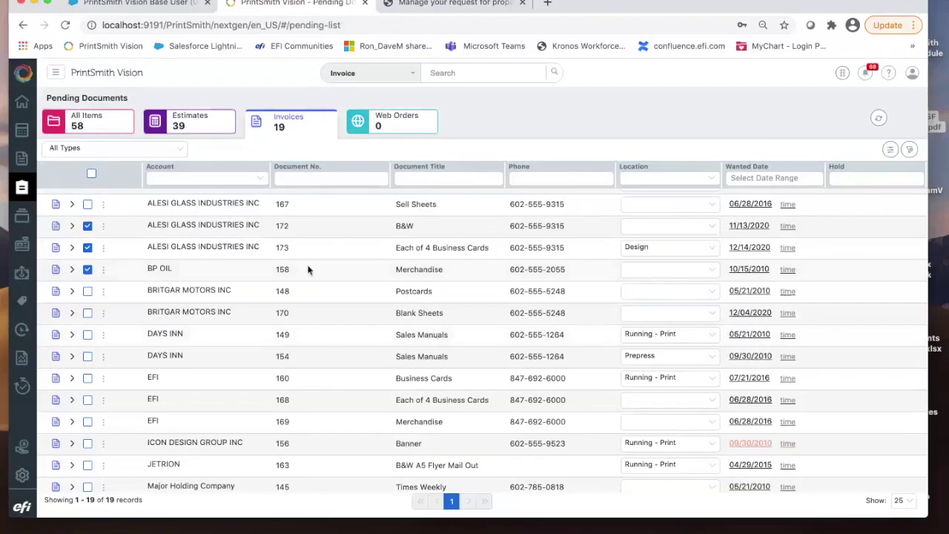
{"action": "scroll", "coordinate": [289, 285], "scroll_direction": "down", "scroll_amount": 1}
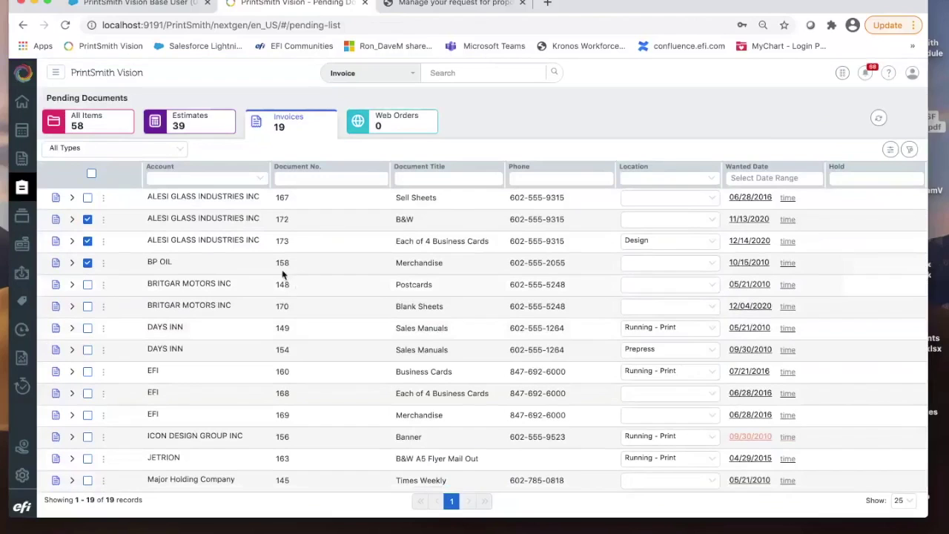
Step: Open the pending BP OIL Merchandise invoice, updating it to the current tax rates, and expand its summary details
{"action": "left_click", "coordinate": [282, 265]}
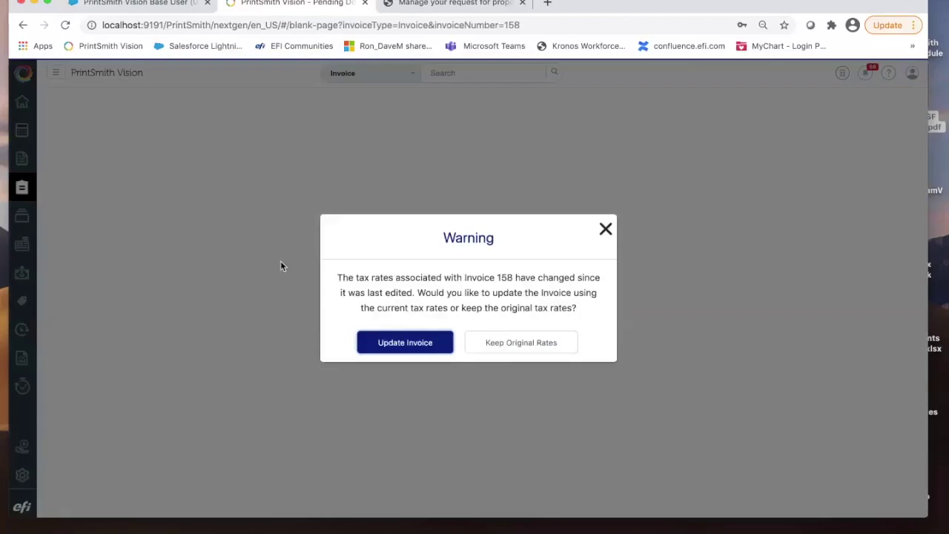
{"action": "left_click", "coordinate": [377, 339]}
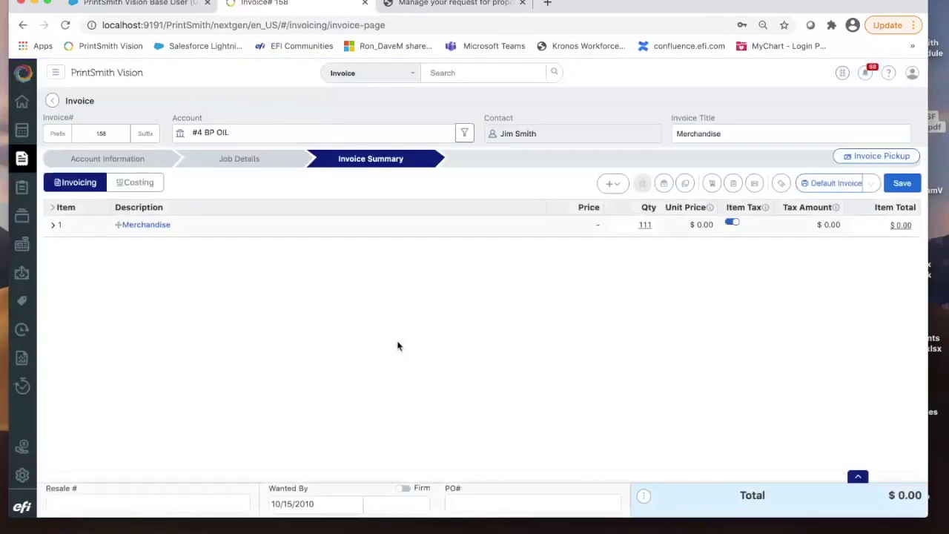
{"action": "left_click", "coordinate": [862, 475]}
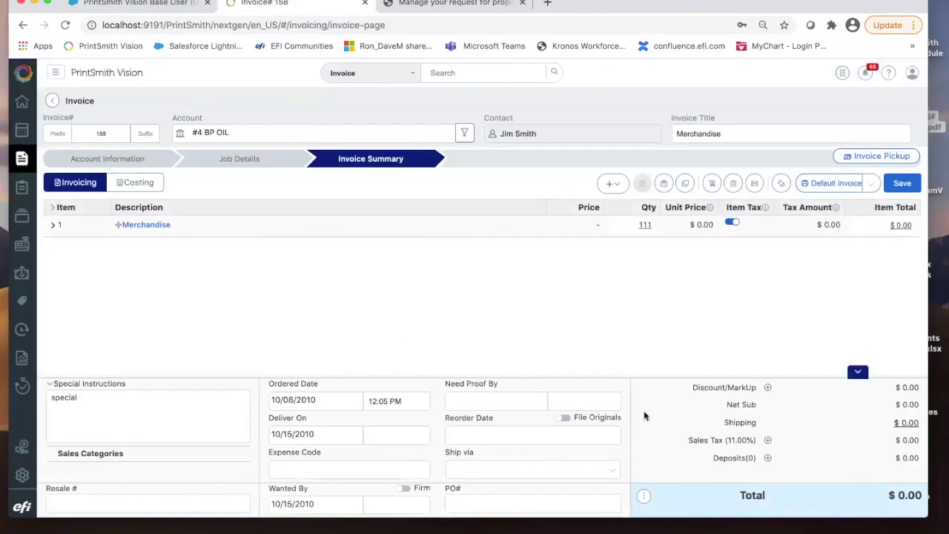
Step: Check the invoice's Reorder Date calendar without picking a date, and run the Reorder List report with blank start and end dates
{"action": "left_click", "coordinate": [533, 436]}
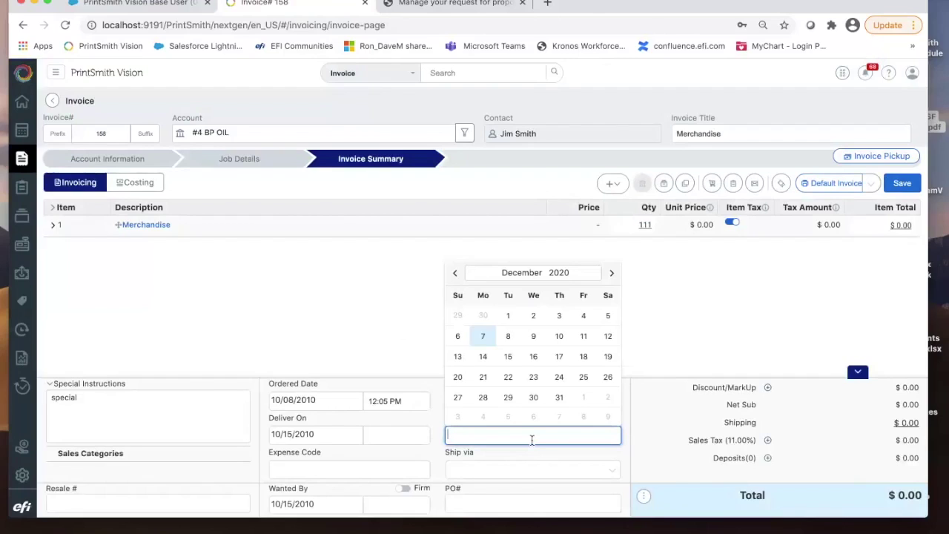
{"action": "left_click", "coordinate": [360, 311]}
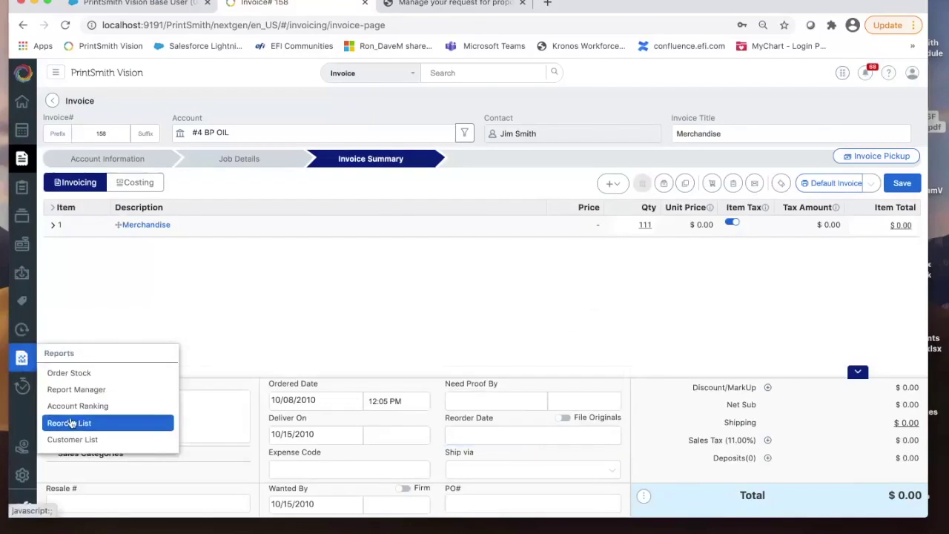
{"action": "left_click", "coordinate": [68, 422]}
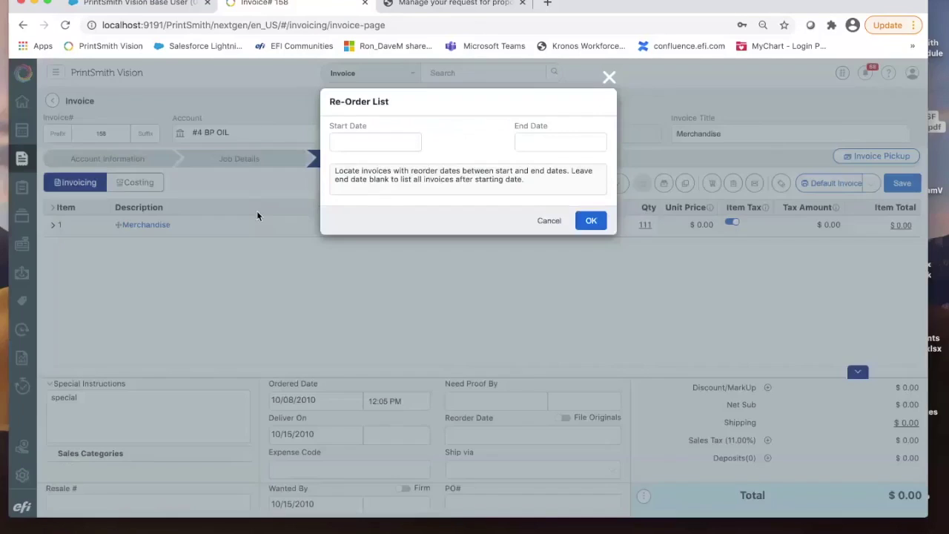
{"action": "left_click", "coordinate": [591, 222]}
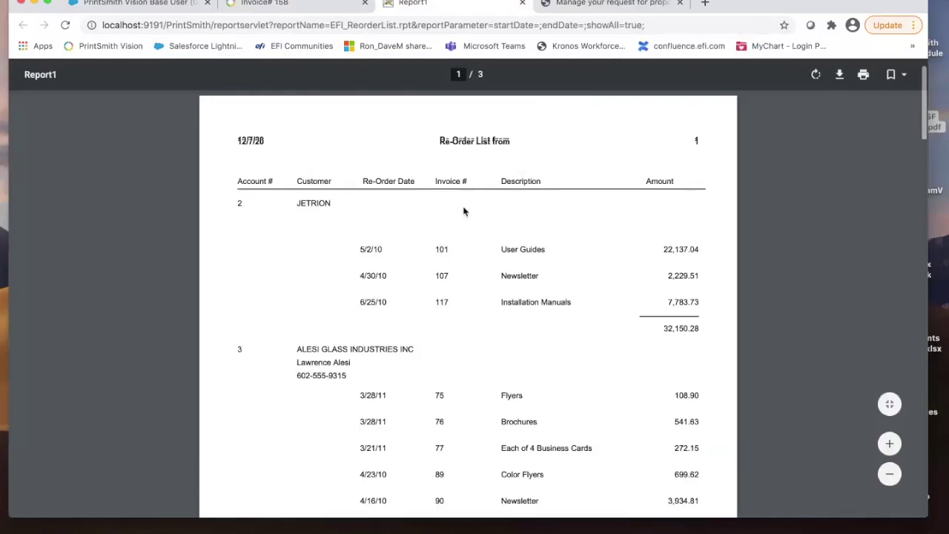
Step: Review the customers and invoices in the Re-Order List report, and return to the open invoice
{"action": "scroll", "coordinate": [463, 208], "scroll_direction": "down", "scroll_amount": 10}
{"action": "scroll", "coordinate": [463, 211], "scroll_direction": "down", "scroll_amount": 4}
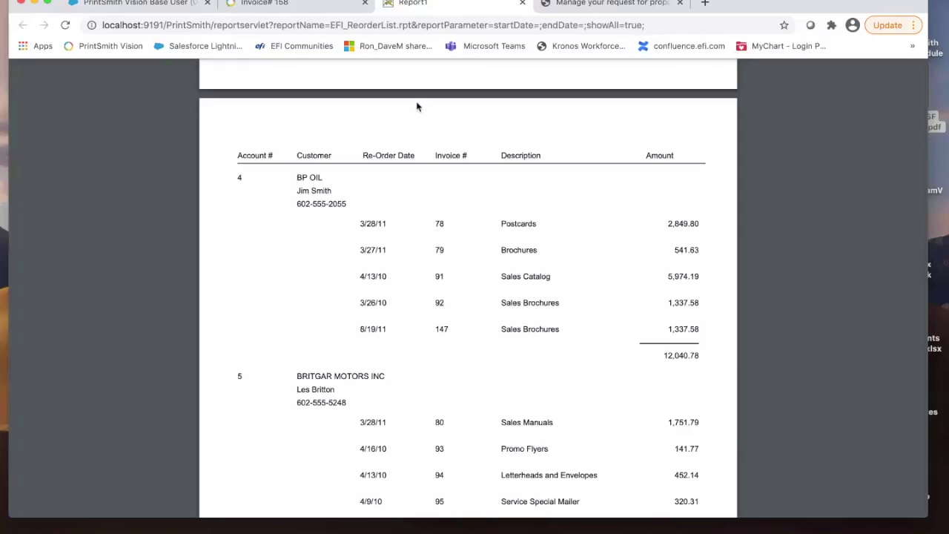
{"action": "left_click", "coordinate": [286, 3]}
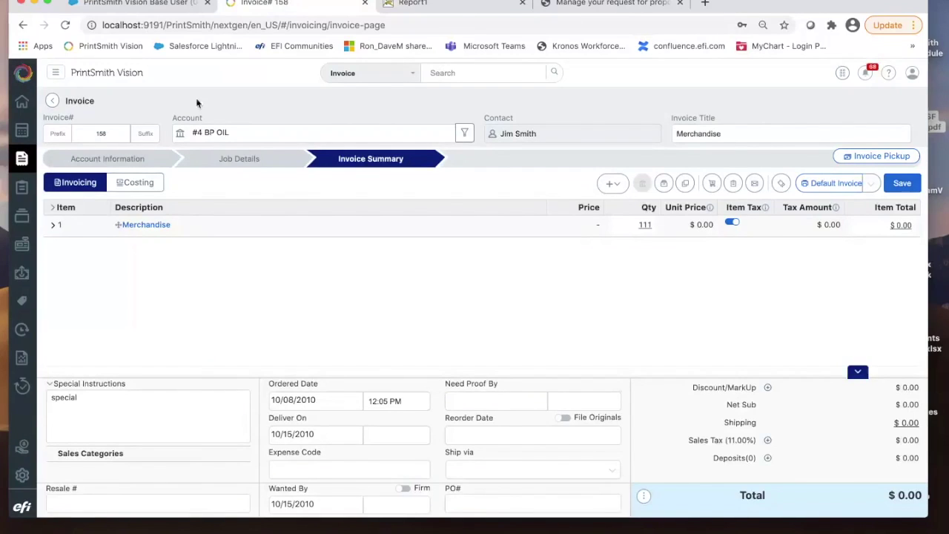
Step: Open the Customer List report and view it as an Address List to examine the invoice and statement addresses
{"action": "mouse_move", "coordinate": [22, 358]}
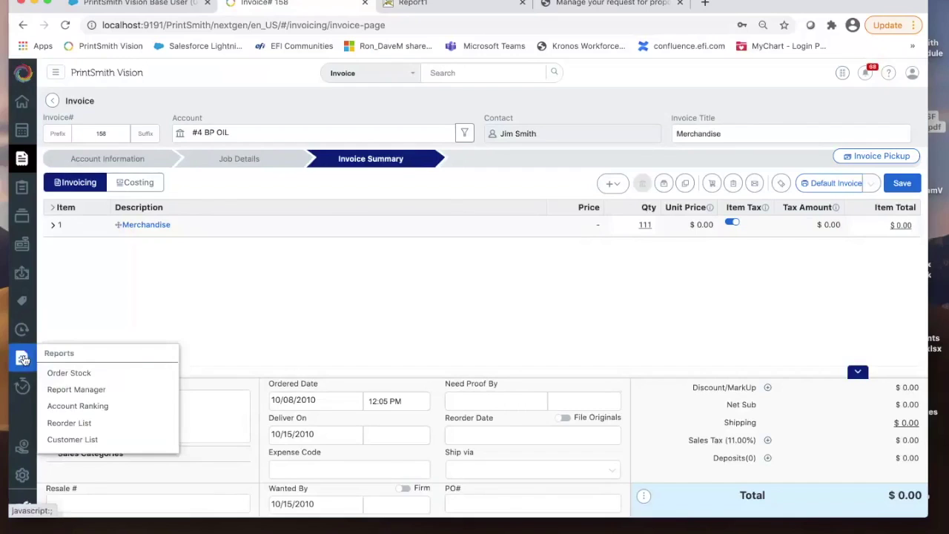
{"action": "left_click", "coordinate": [87, 441]}
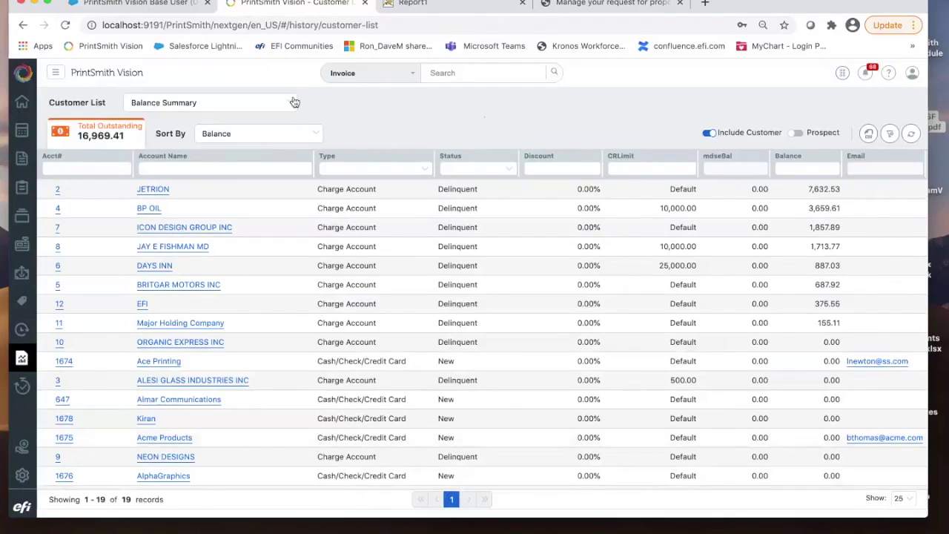
{"action": "left_click", "coordinate": [293, 102]}
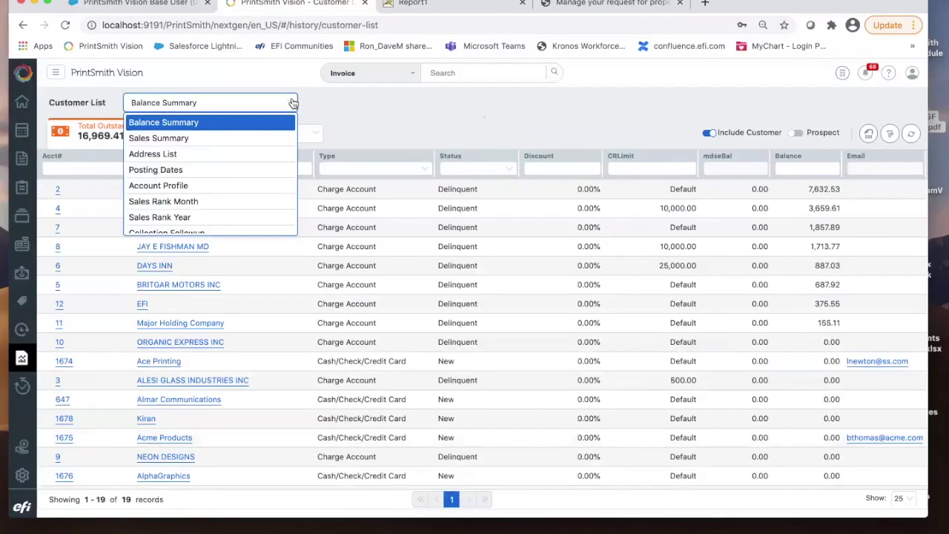
{"action": "left_click", "coordinate": [229, 154]}
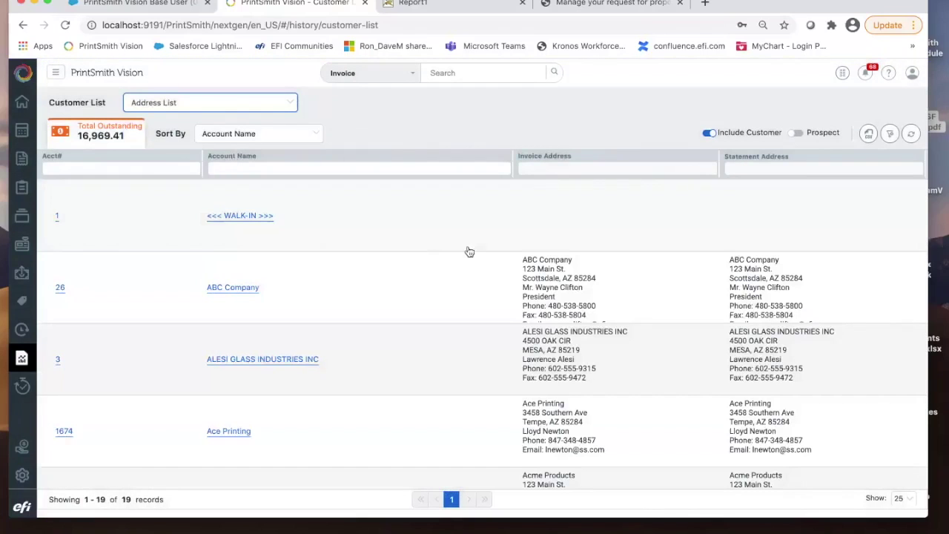
{"action": "scroll", "coordinate": [511, 274], "scroll_direction": "down", "scroll_amount": 2}
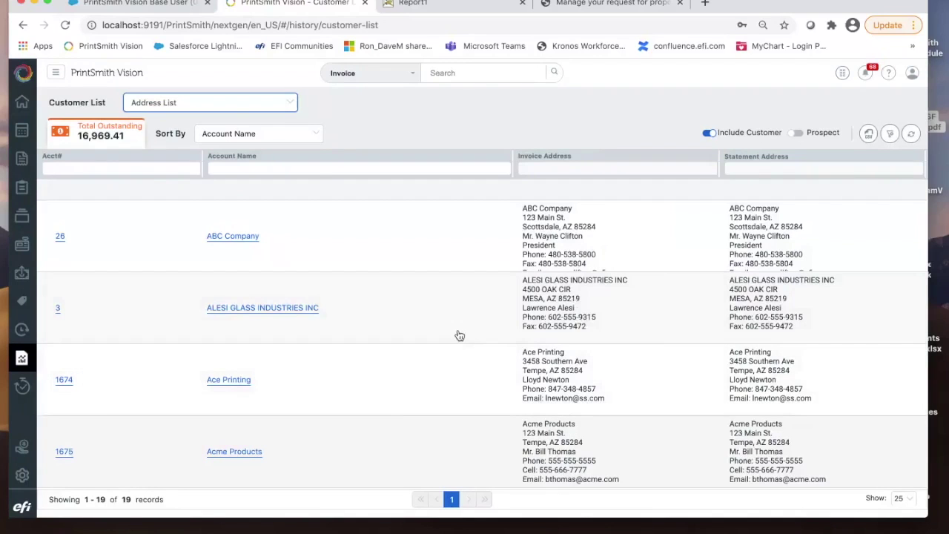
Step: View the customer list as Sales Summary and as Sales Rank Year
{"action": "left_click", "coordinate": [289, 104]}
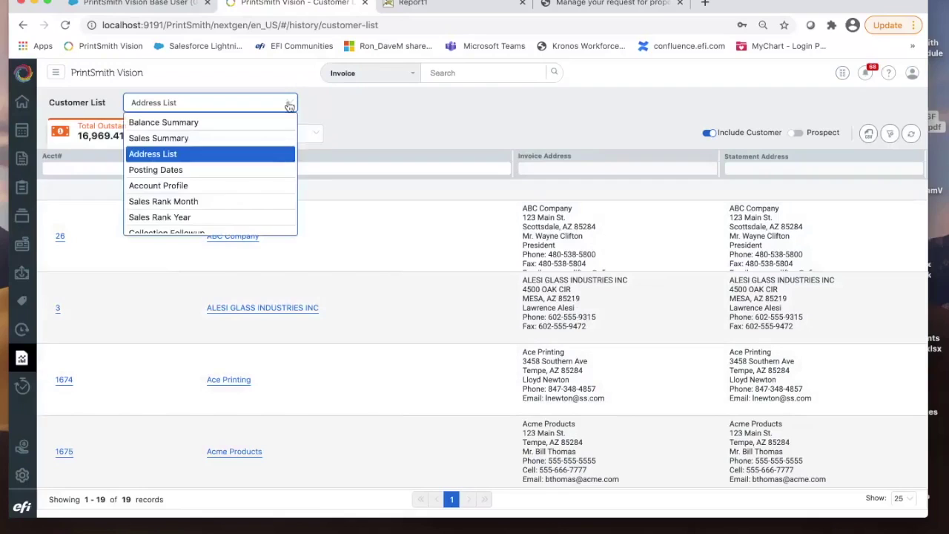
{"action": "scroll", "coordinate": [246, 169], "scroll_direction": "down", "scroll_amount": 1}
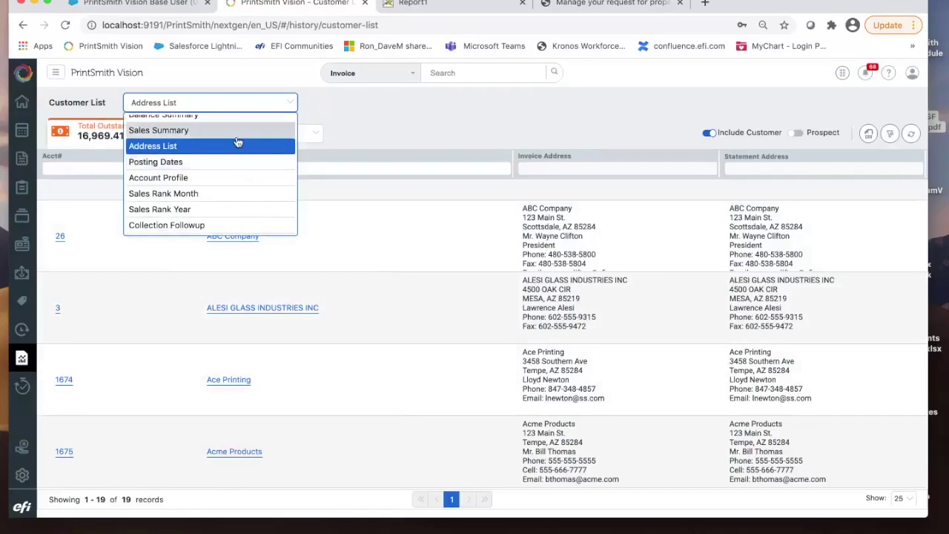
{"action": "left_click", "coordinate": [236, 132]}
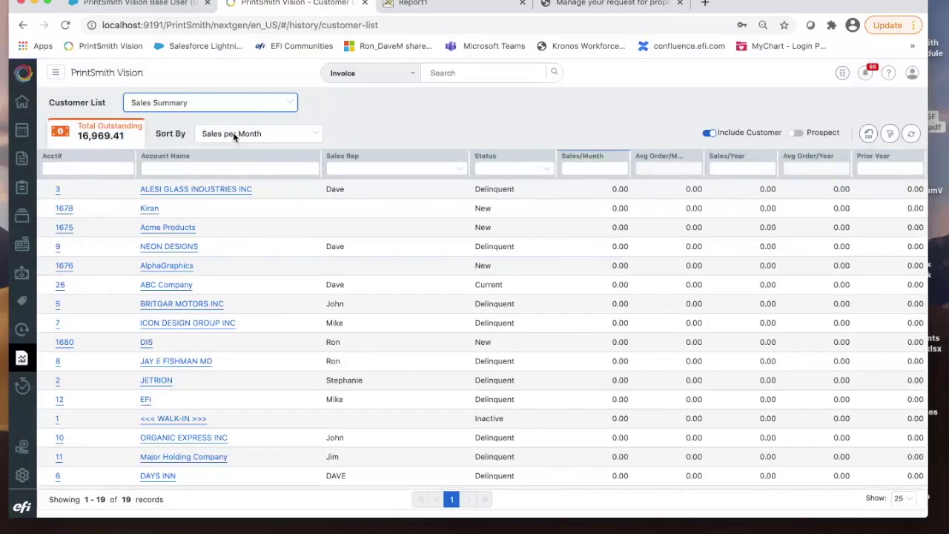
{"action": "left_click", "coordinate": [227, 101]}
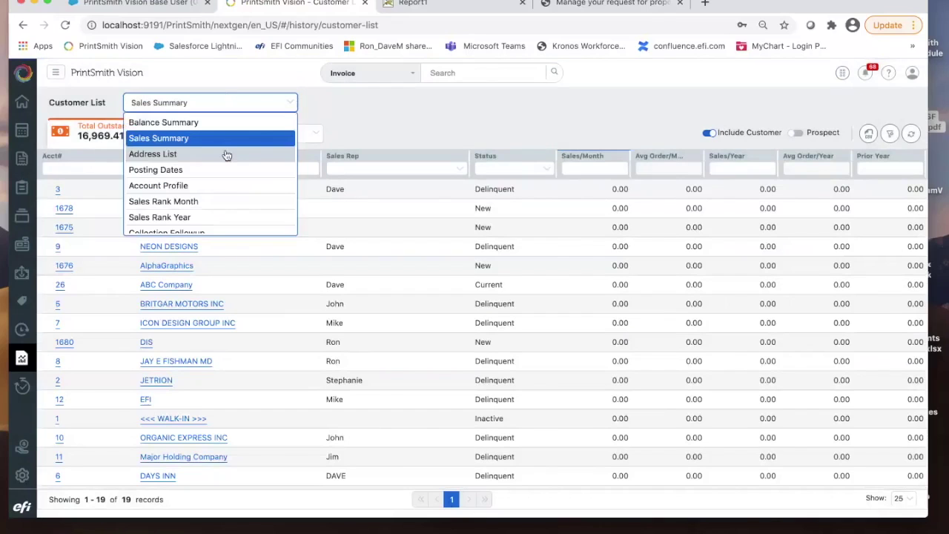
{"action": "scroll", "coordinate": [229, 205], "scroll_direction": "down", "scroll_amount": 1}
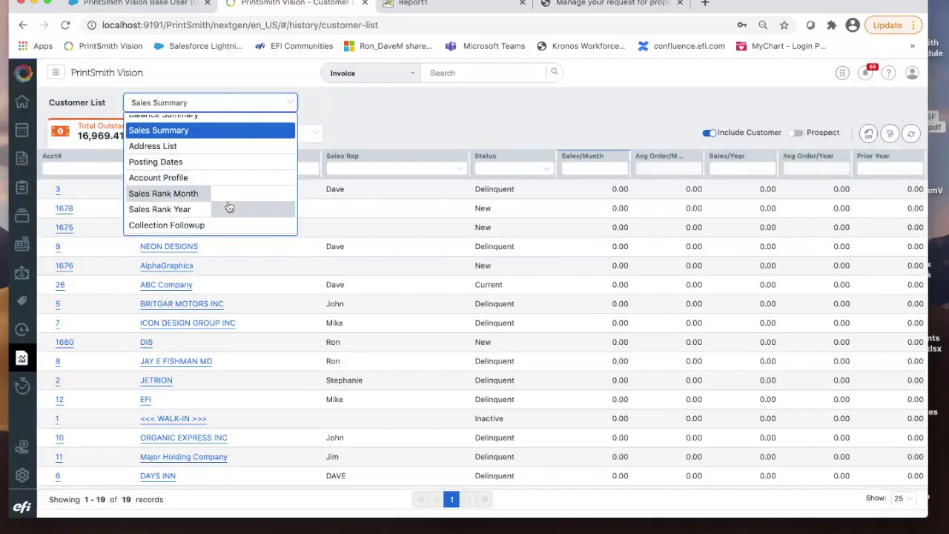
{"action": "left_click", "coordinate": [229, 207]}
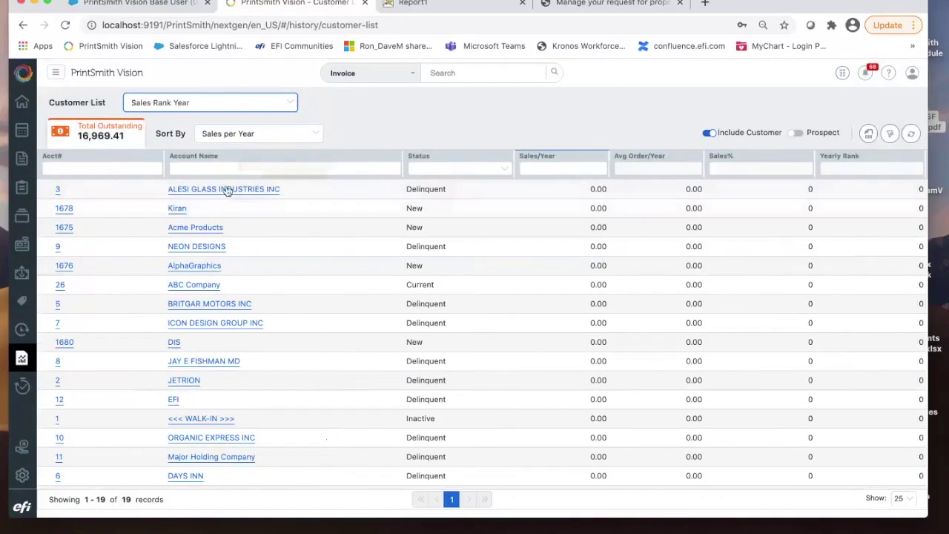
Step: View the ALESI GLASS INDUSTRIES INC and Ace Printing account records, returning to the customer list after each
{"action": "left_click", "coordinate": [226, 192]}
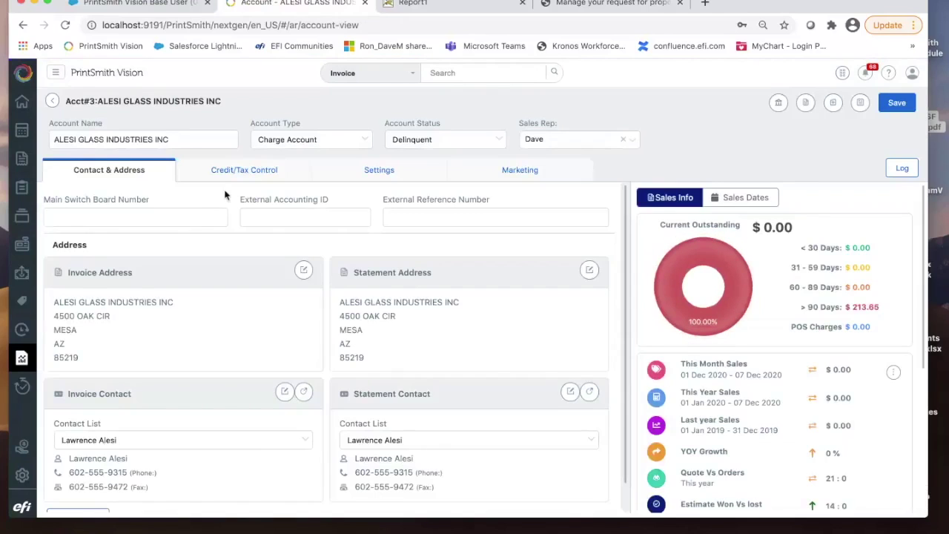
{"action": "mouse_move", "coordinate": [24, 347]}
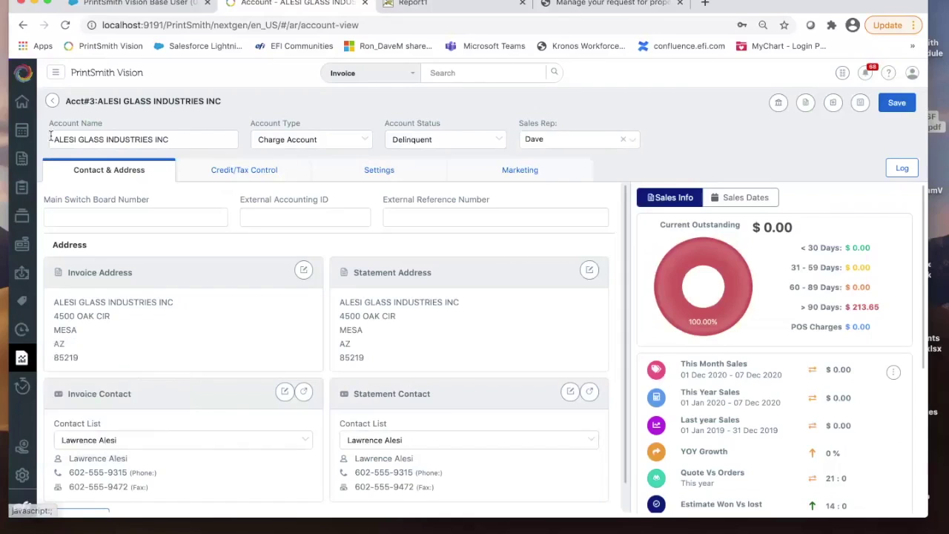
{"action": "left_click", "coordinate": [53, 102]}
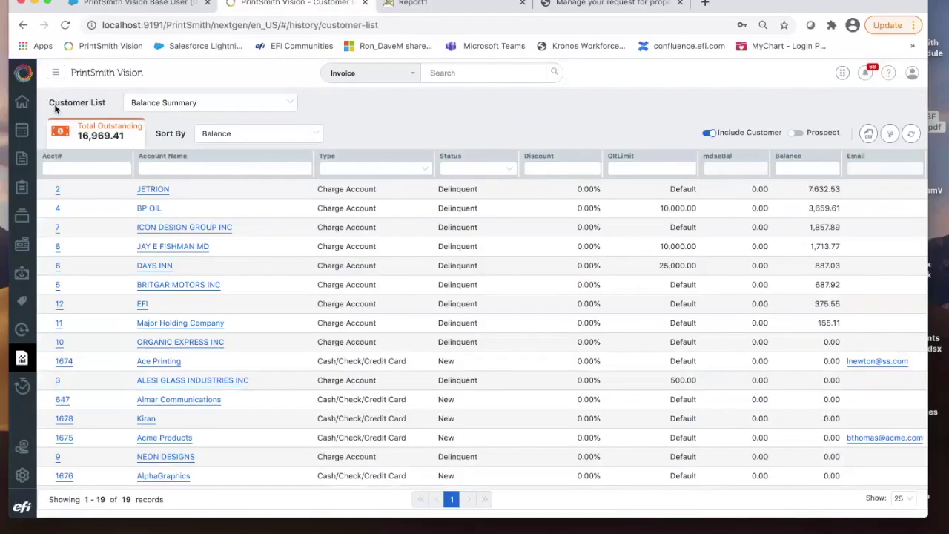
{"action": "left_click", "coordinate": [64, 360]}
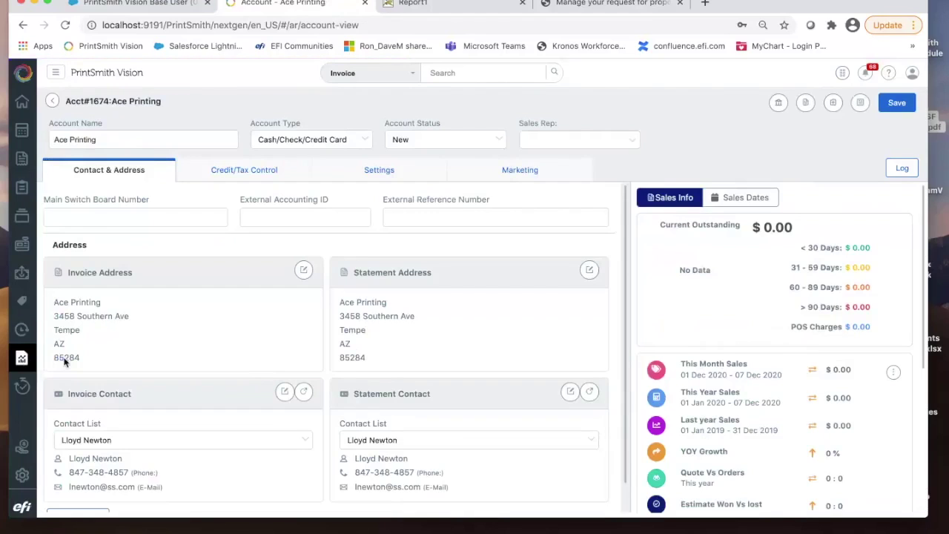
{"action": "left_click", "coordinate": [53, 101]}
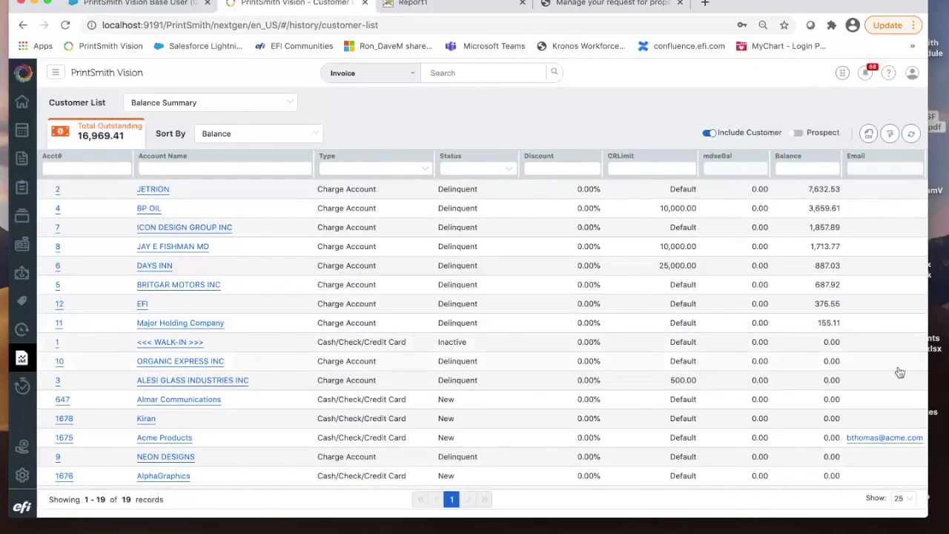
Step: View the Notify Customer window for Acme Products through its e-mail entry, and close it without adding a follow-up
{"action": "left_click", "coordinate": [882, 439]}
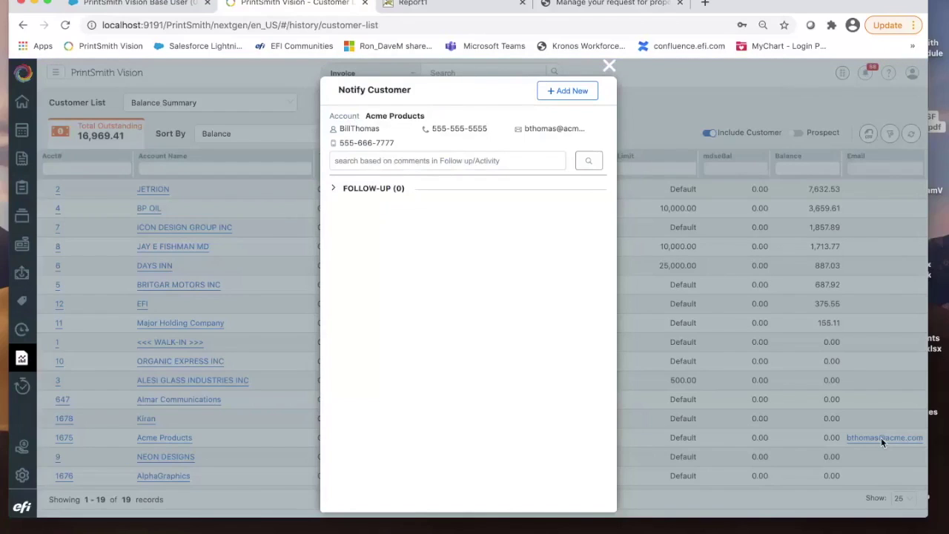
{"action": "left_click", "coordinate": [608, 68]}
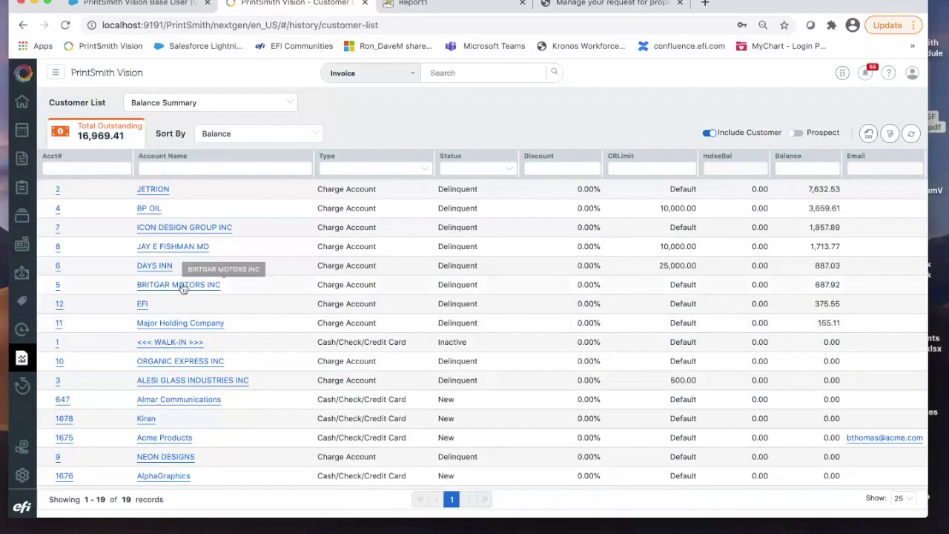
{"action": "mouse_move", "coordinate": [22, 357]}
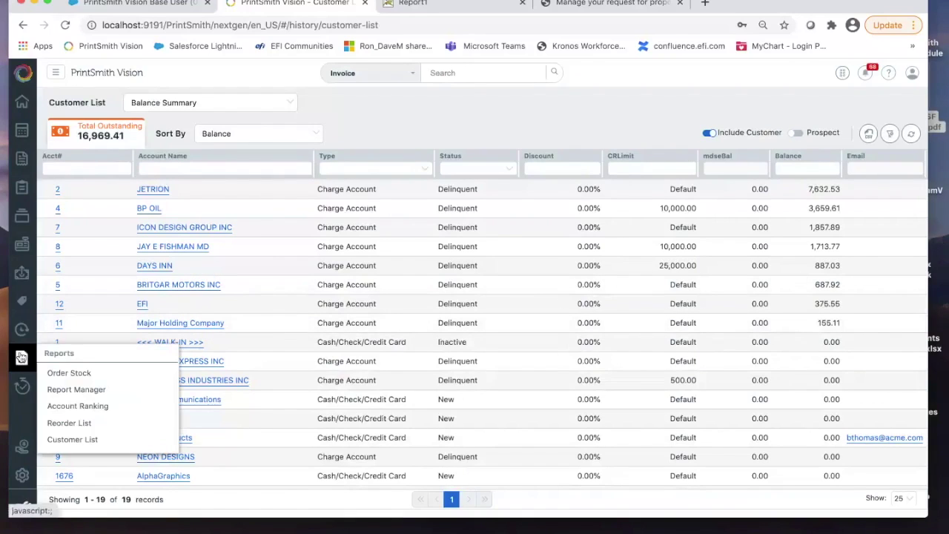
Step: Open the Tracker Console and choose the second listed employee, confirming the same employee in the selection list again
{"action": "mouse_move", "coordinate": [25, 384]}
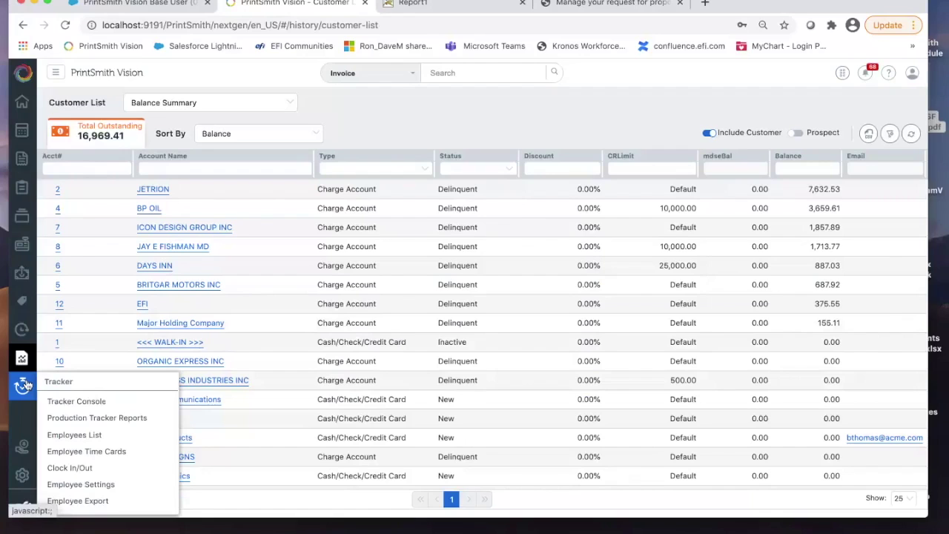
{"action": "left_click", "coordinate": [75, 402]}
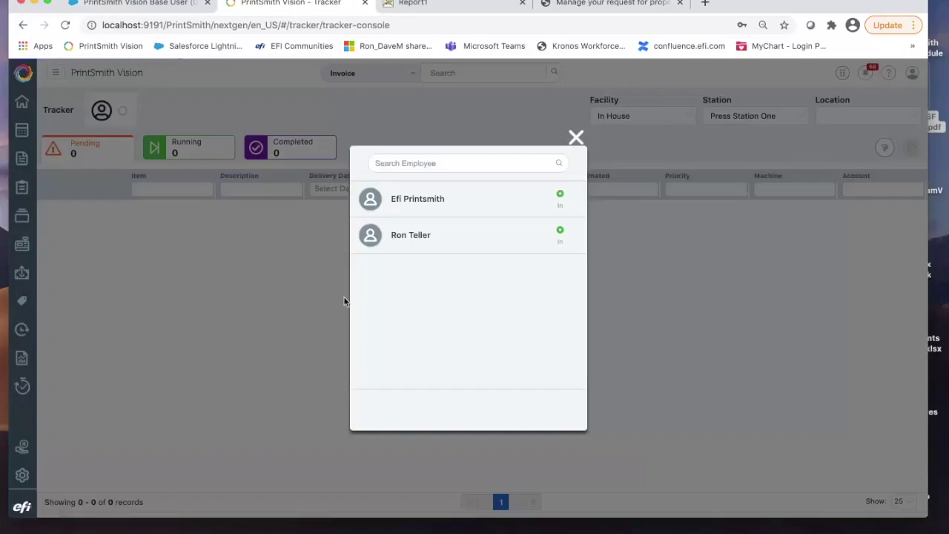
{"action": "left_click", "coordinate": [406, 238]}
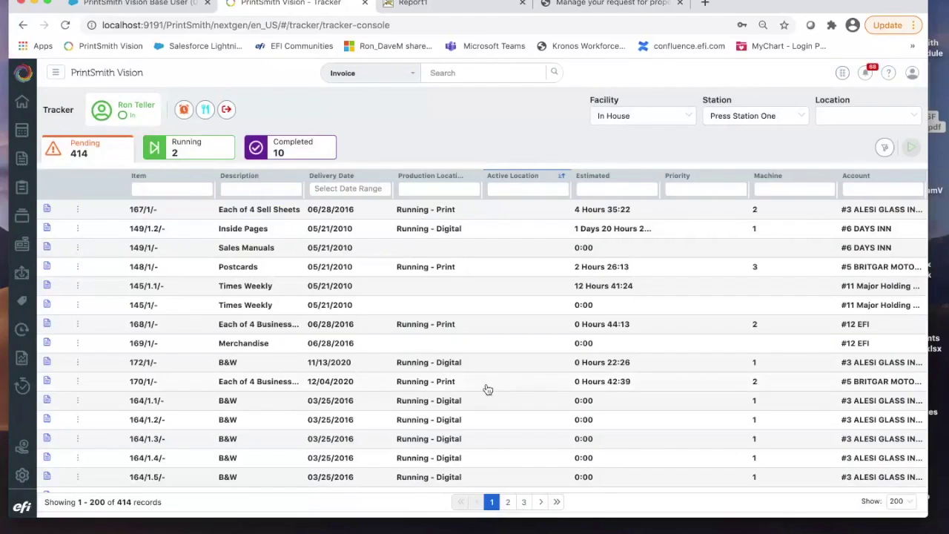
{"action": "left_click", "coordinate": [122, 110]}
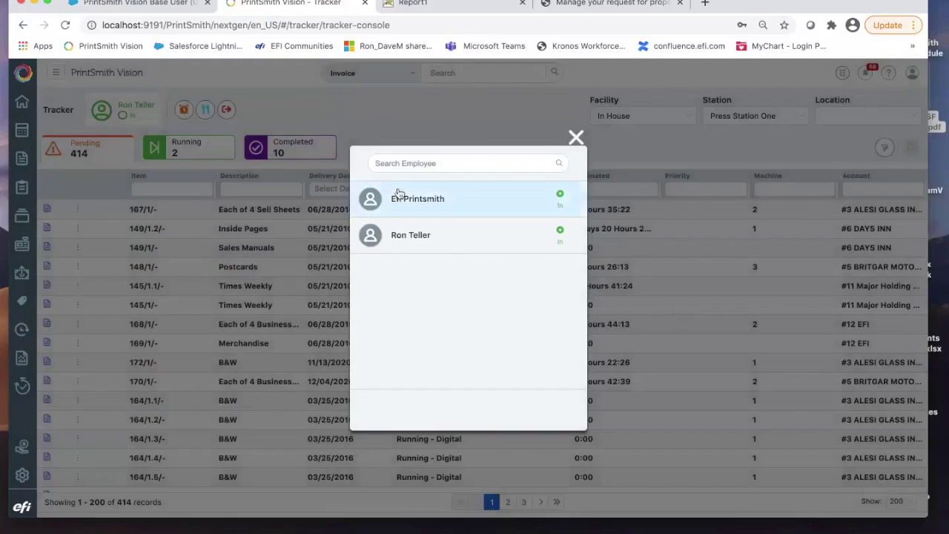
{"action": "left_click", "coordinate": [413, 231]}
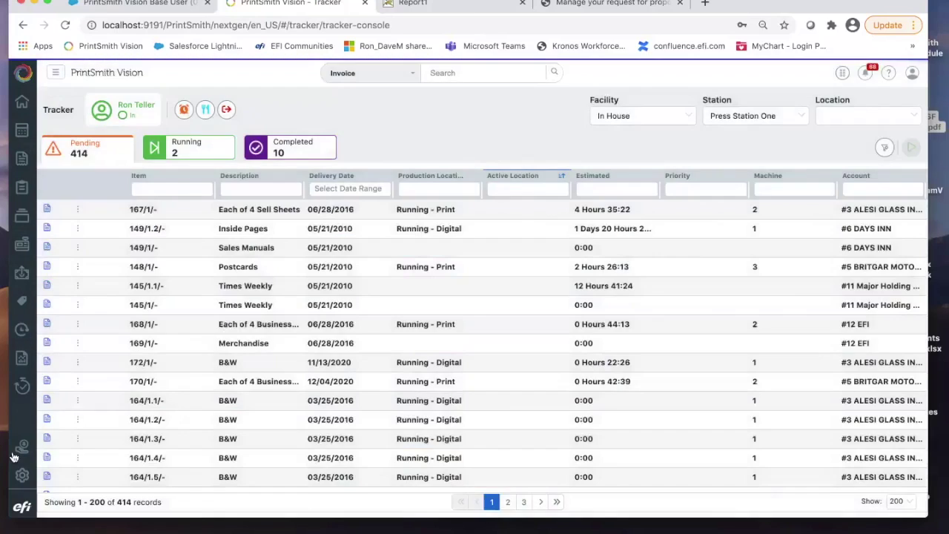
Step: View the same employee's Clock In/Out options, and close them without recording a break or clocking out
{"action": "mouse_move", "coordinate": [18, 401]}
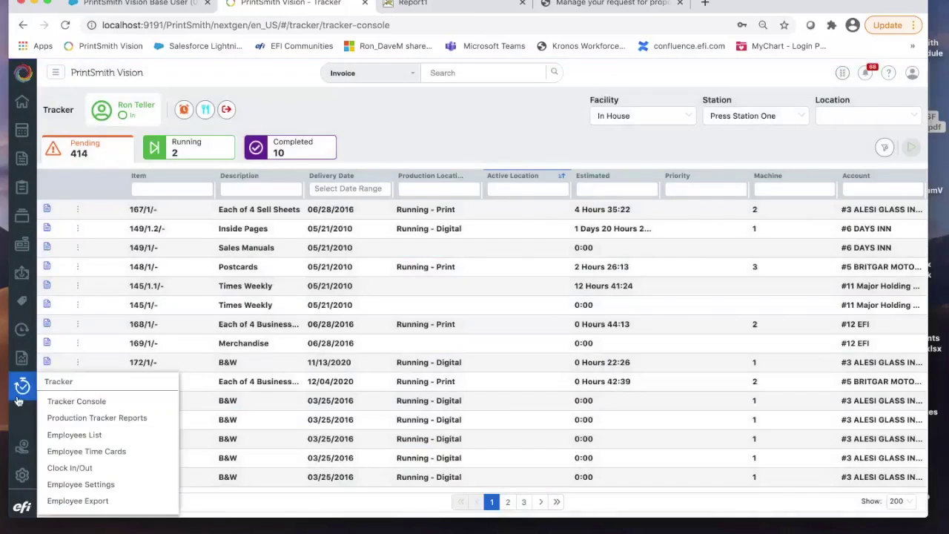
{"action": "left_click", "coordinate": [83, 469]}
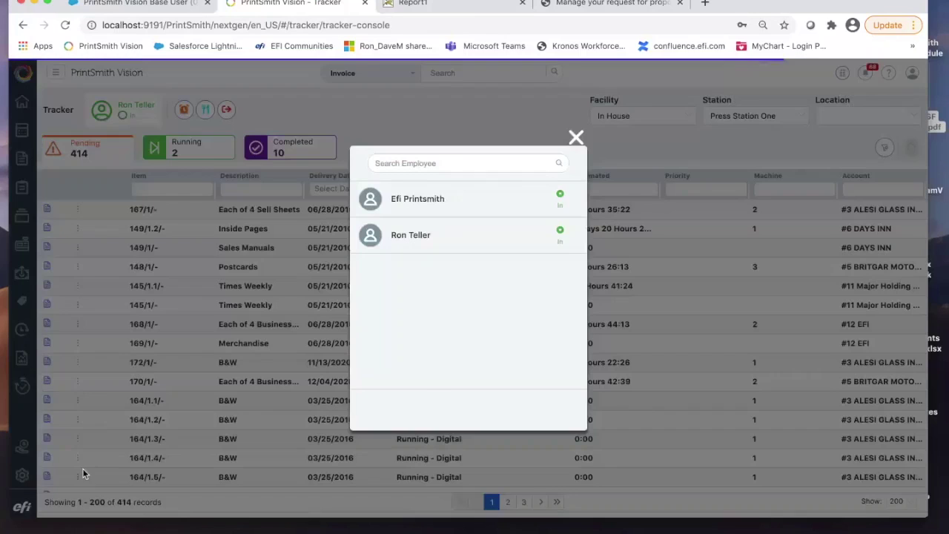
{"action": "left_click", "coordinate": [399, 237]}
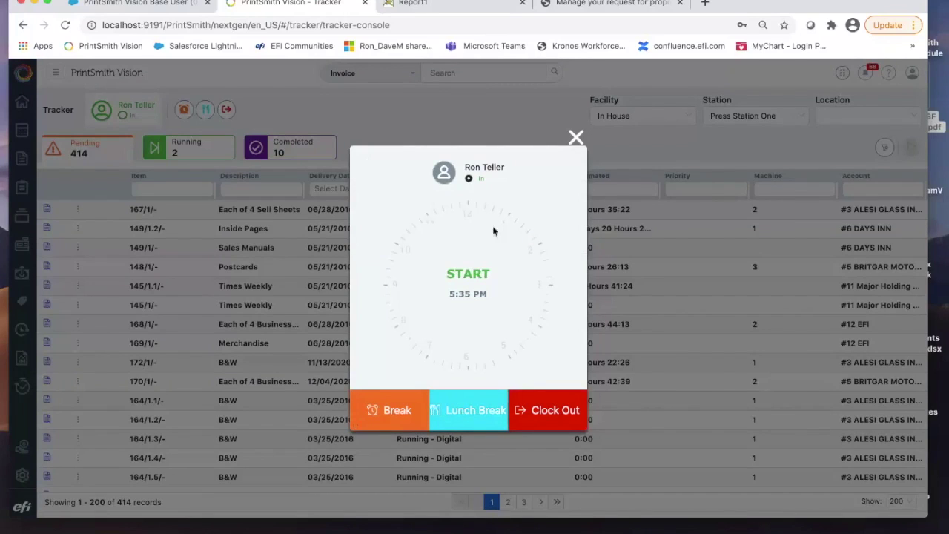
{"action": "left_click", "coordinate": [575, 139]}
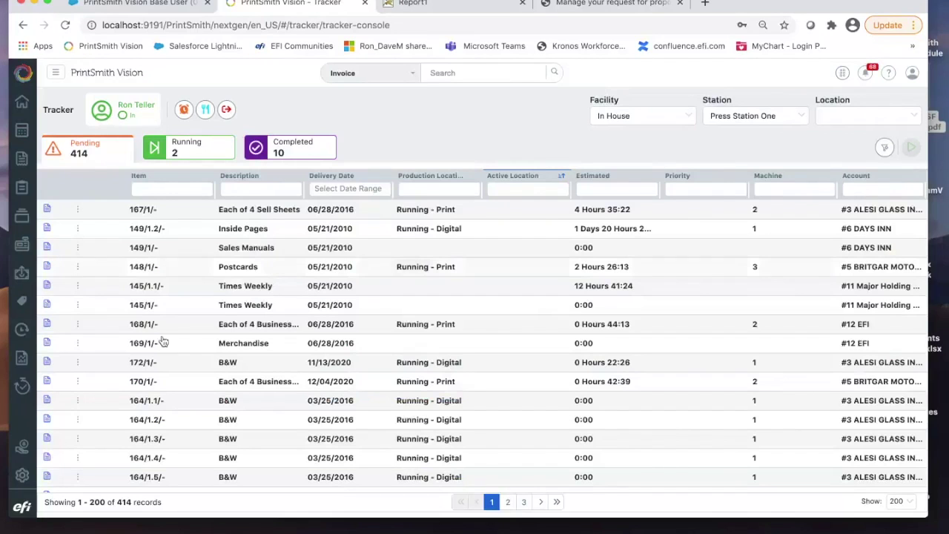
{"action": "mouse_move", "coordinate": [22, 386]}
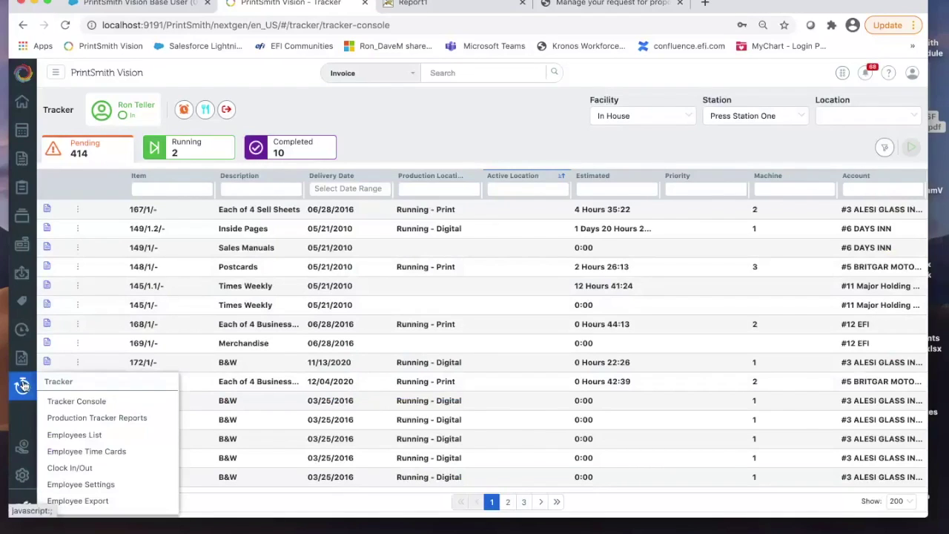
Step: Open the User Definitions and make the Manager user's details editable
{"action": "mouse_move", "coordinate": [23, 474]}
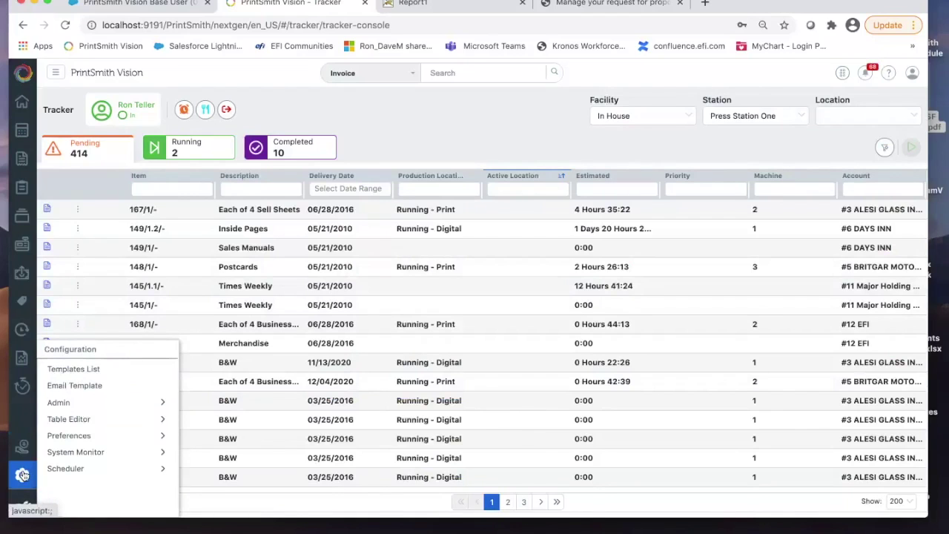
{"action": "mouse_move", "coordinate": [117, 407]}
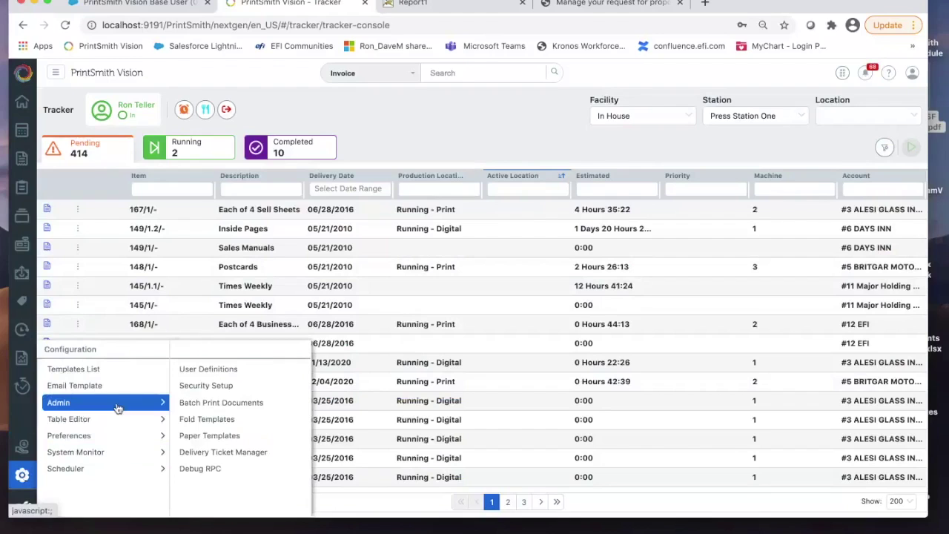
{"action": "left_click", "coordinate": [209, 370]}
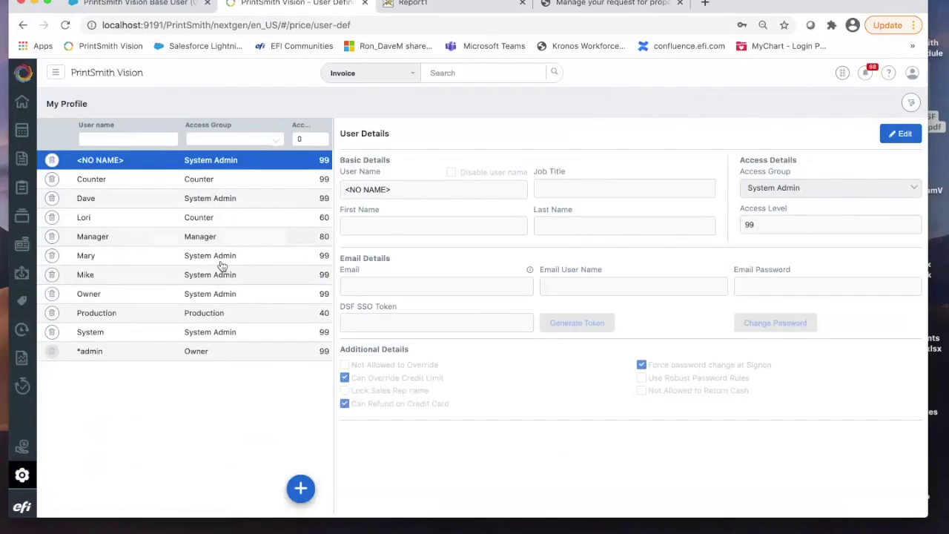
{"action": "left_click", "coordinate": [212, 237]}
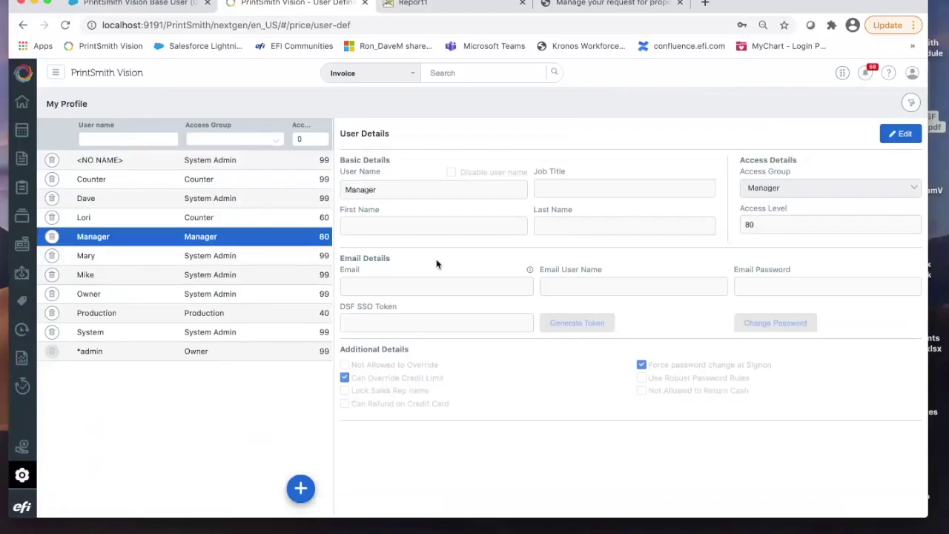
{"action": "left_click", "coordinate": [906, 138]}
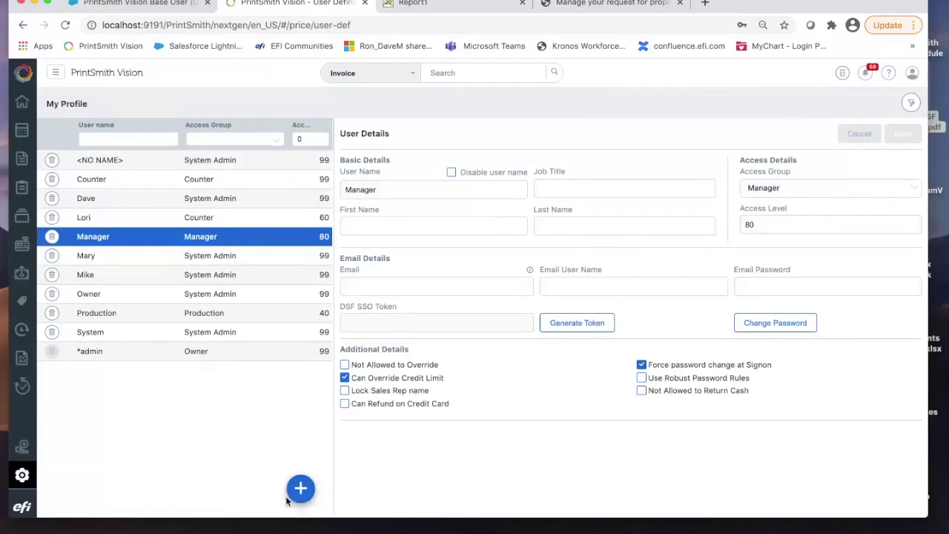
Step: Open Security Setup and display the command permissions of the Manager group
{"action": "left_click", "coordinate": [21, 474]}
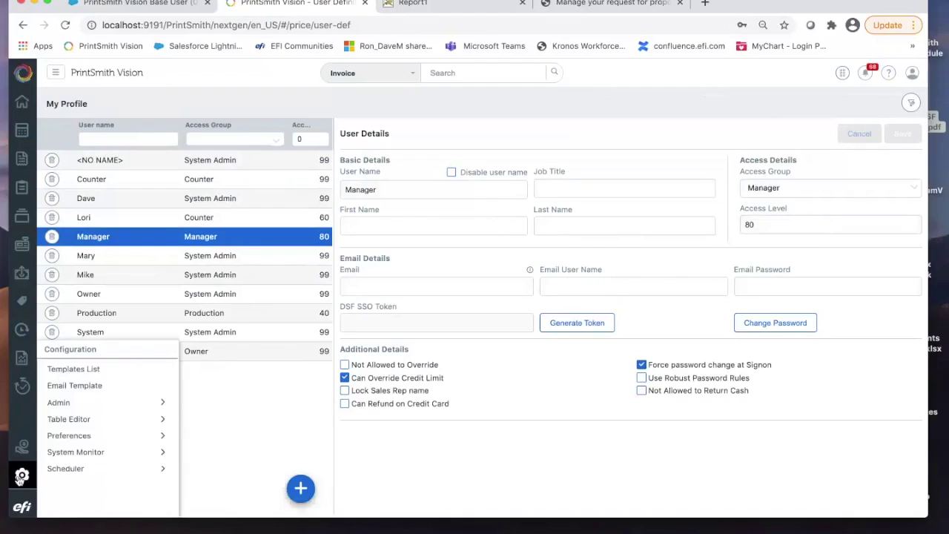
{"action": "mouse_move", "coordinate": [94, 420]}
{"action": "mouse_move", "coordinate": [95, 404]}
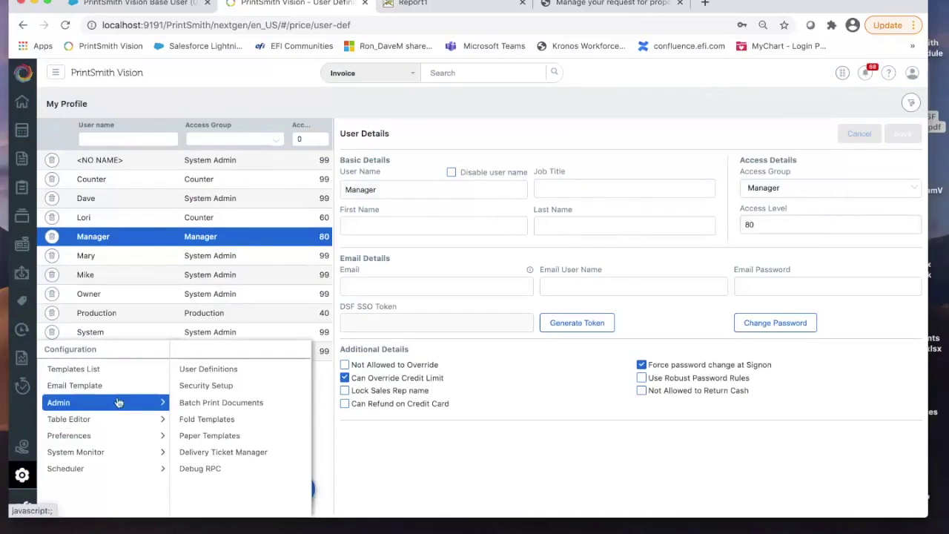
{"action": "left_click", "coordinate": [192, 387]}
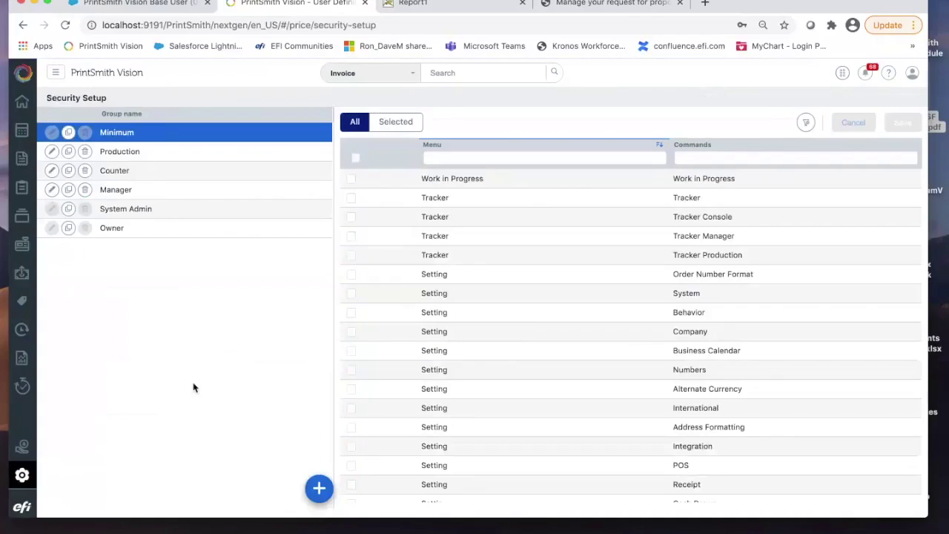
{"action": "left_click", "coordinate": [120, 190]}
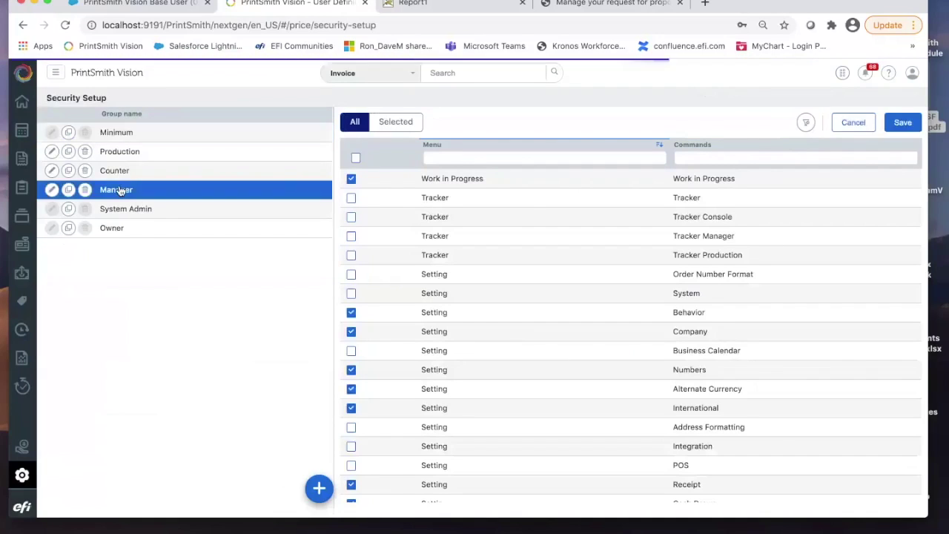
Step: Examine which commands the Manager group may use, from the Setting entries down to the Invoice, History and Help entries
{"action": "scroll", "coordinate": [536, 310], "scroll_direction": "down", "scroll_amount": 1}
{"action": "scroll", "coordinate": [536, 310], "scroll_direction": "down", "scroll_amount": 5}
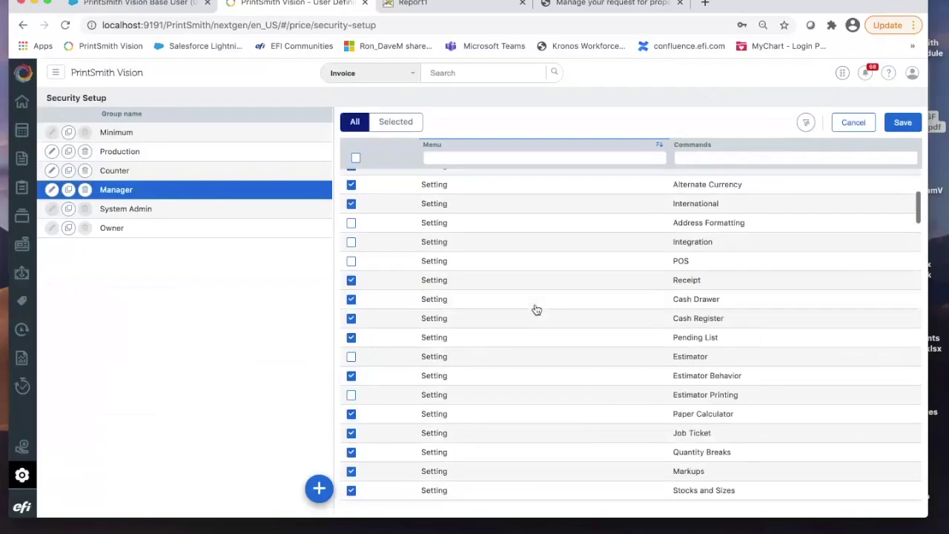
{"action": "scroll", "coordinate": [537, 310], "scroll_direction": "down", "scroll_amount": 10}
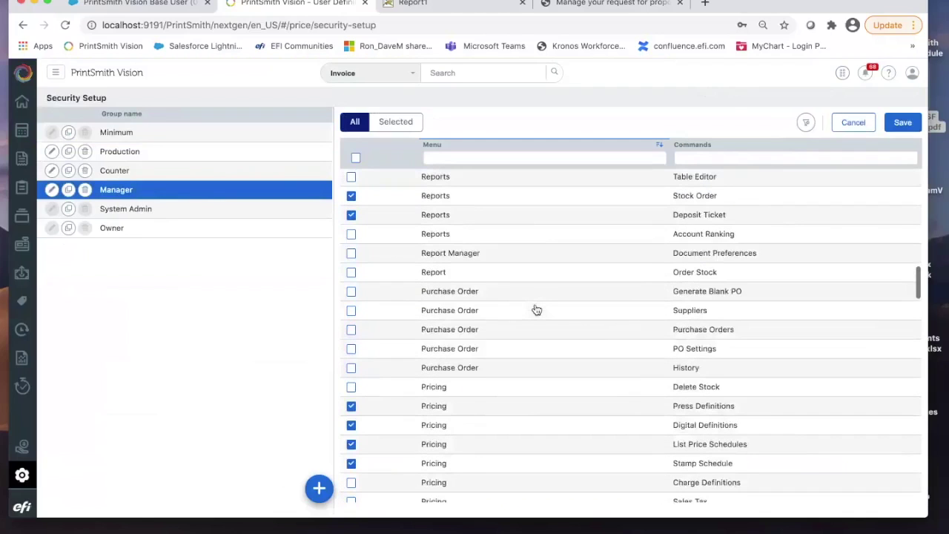
{"action": "scroll", "coordinate": [537, 310], "scroll_direction": "down", "scroll_amount": 5}
{"action": "scroll", "coordinate": [537, 310], "scroll_direction": "down", "scroll_amount": 2}
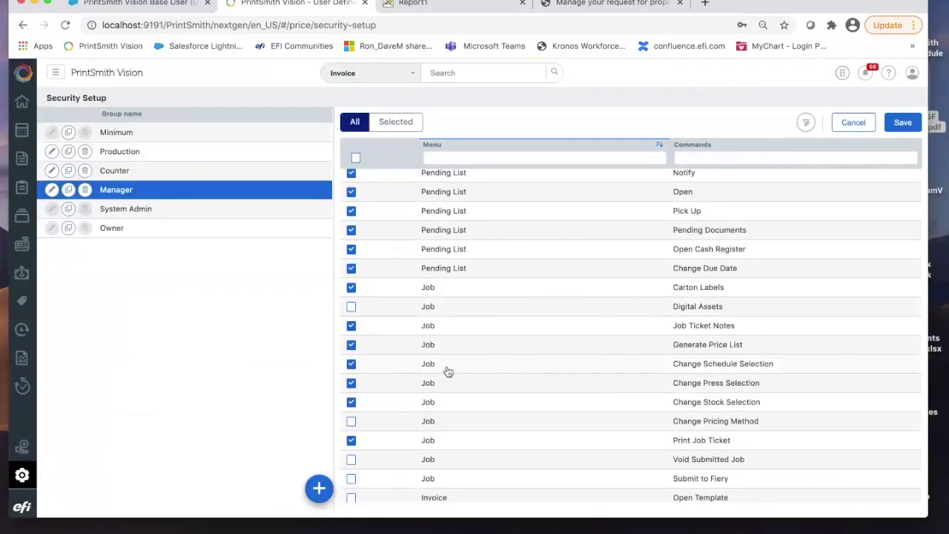
{"action": "scroll", "coordinate": [448, 371], "scroll_direction": "down", "scroll_amount": 4}
{"action": "scroll", "coordinate": [448, 371], "scroll_direction": "down", "scroll_amount": 8}
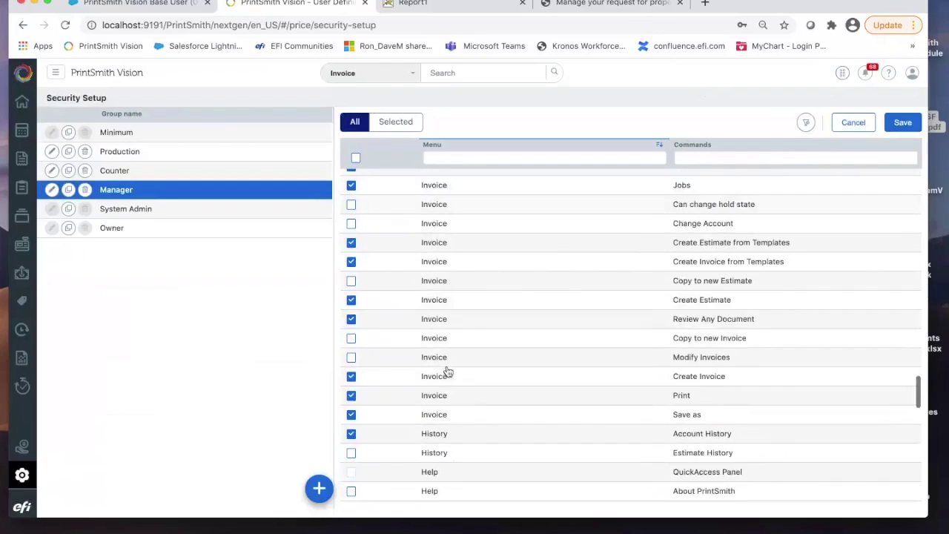
{"action": "scroll", "coordinate": [448, 370], "scroll_direction": "down", "scroll_amount": 4}
{"action": "scroll", "coordinate": [445, 372], "scroll_direction": "up", "scroll_amount": 18}
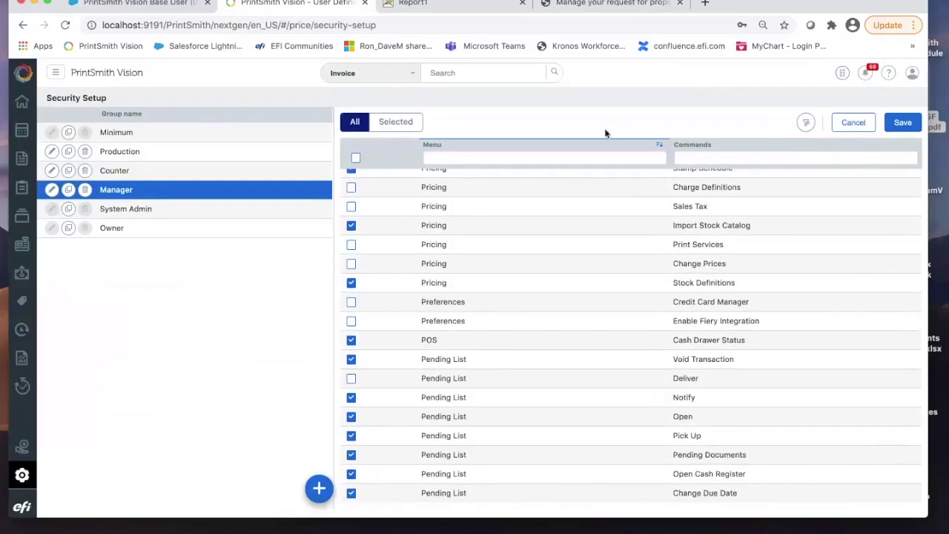
Step: Sort the Manager group's permissions by command, filter the menu names by "inv", and review the matching invoice commands
{"action": "scroll", "coordinate": [601, 148], "scroll_direction": "up", "scroll_amount": 5}
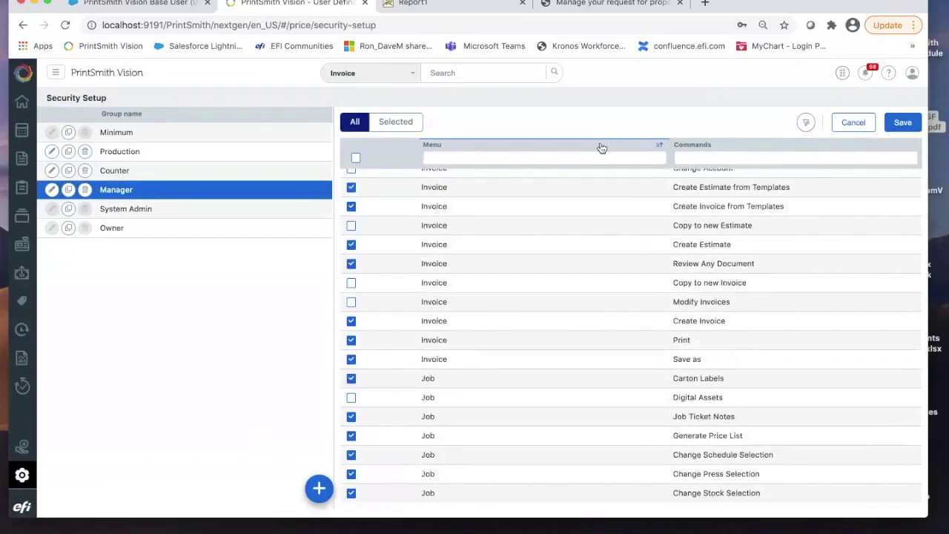
{"action": "left_click", "coordinate": [706, 144]}
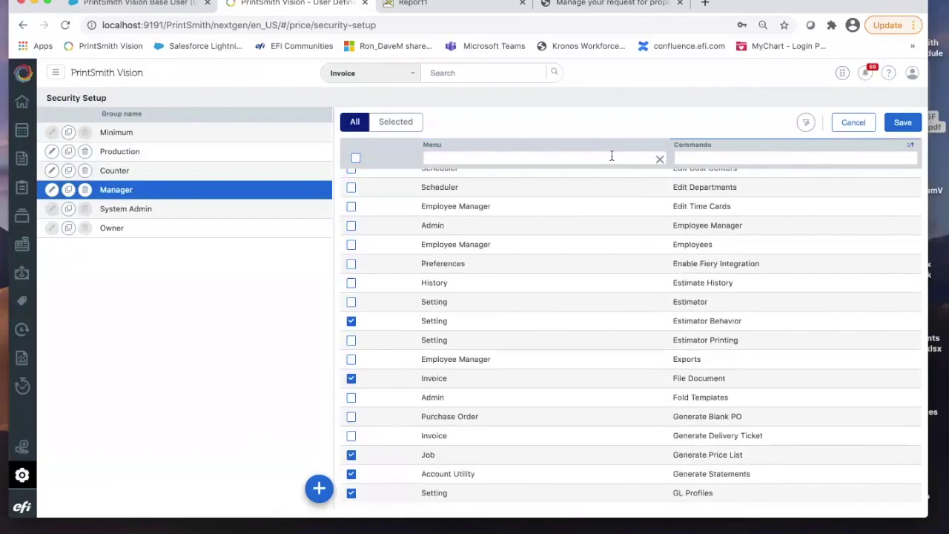
{"action": "left_click", "coordinate": [598, 158]}
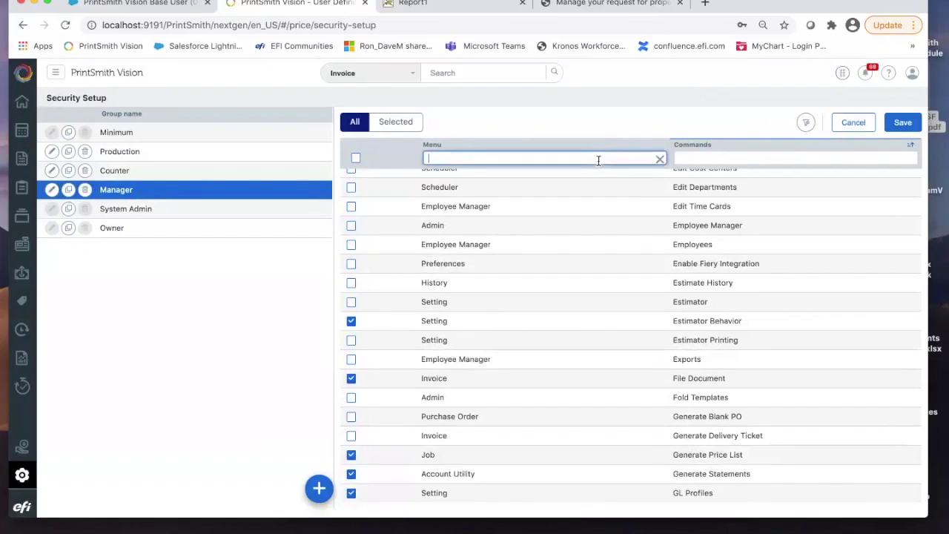
{"action": "type", "text": "in"}
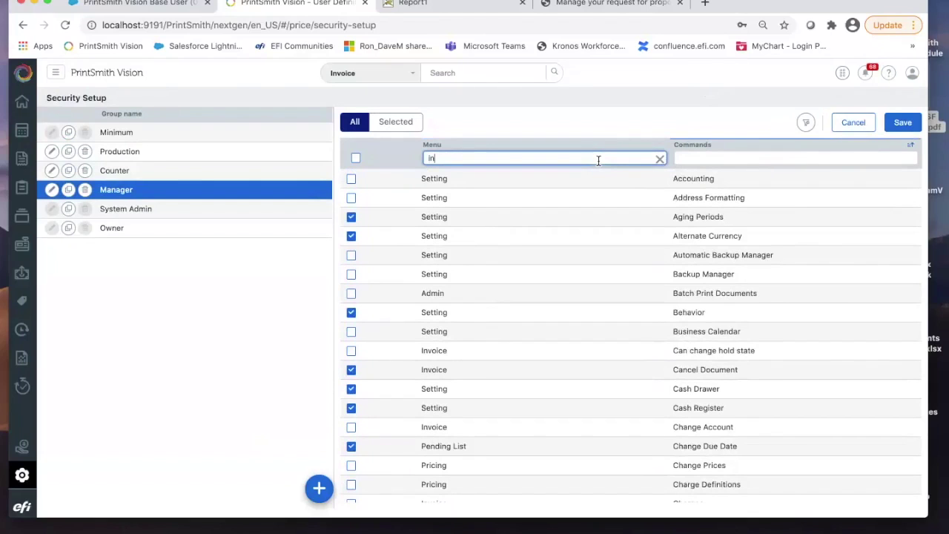
{"action": "type", "text": "v"}
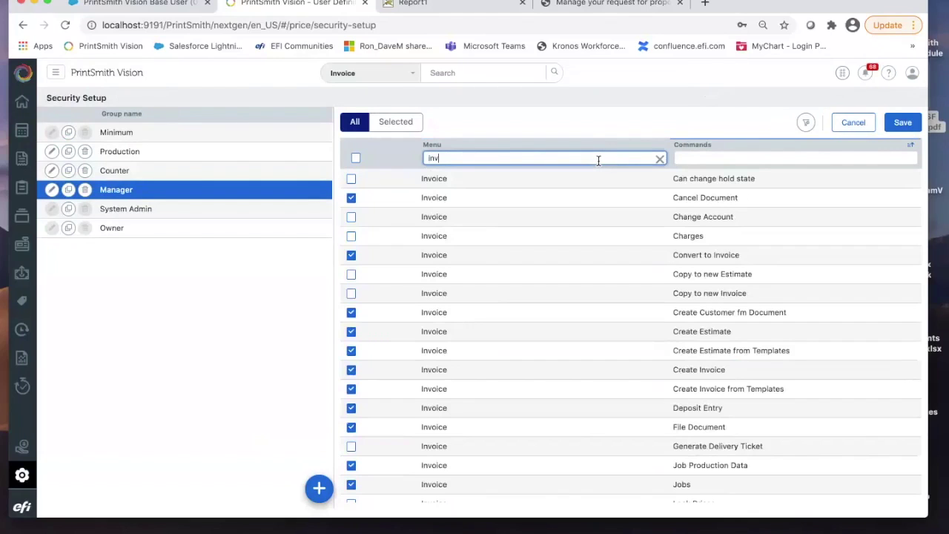
{"action": "scroll", "coordinate": [572, 354], "scroll_direction": "down", "scroll_amount": 3}
{"action": "scroll", "coordinate": [571, 353], "scroll_direction": "up", "scroll_amount": 3}
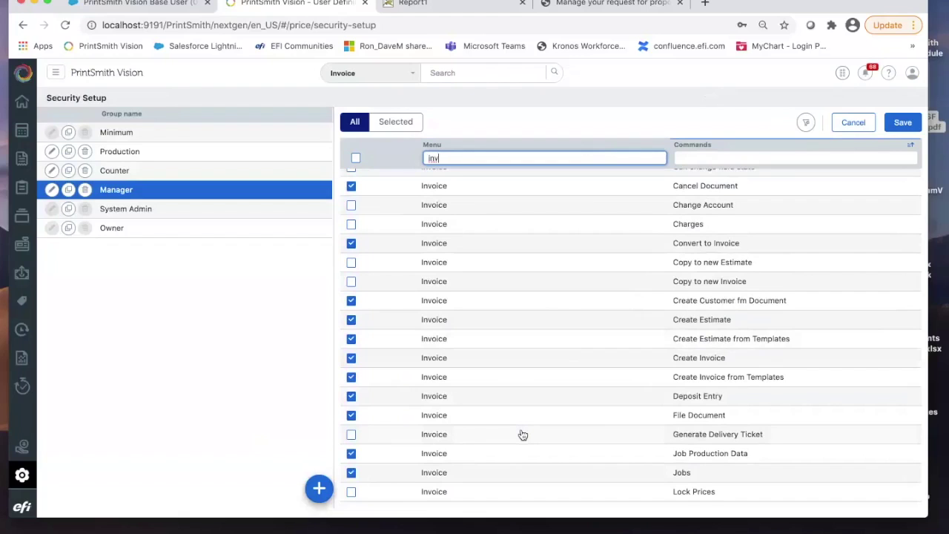
Step: Replace the menu filter with "job" to list the job commands for the Manager group
{"action": "key", "text": "BackSpace"}
{"action": "key", "text": "BackSpace"}
{"action": "key", "text": "BackSpace"}
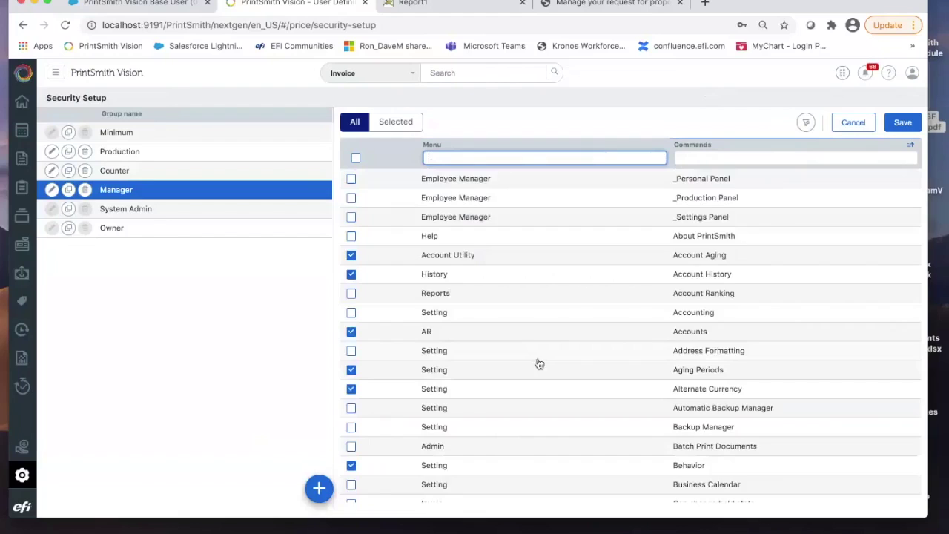
{"action": "type", "text": "job"}
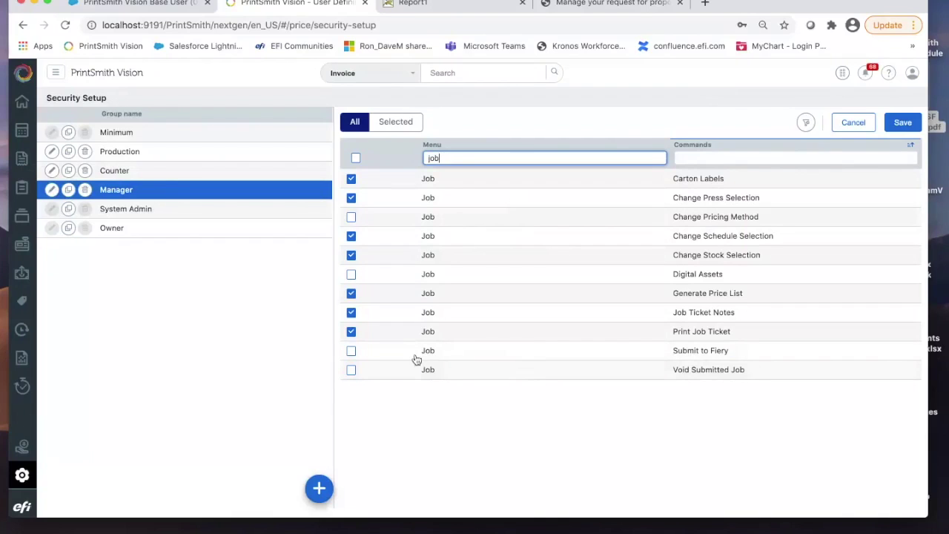
Step: View the Batch Print Documents options, including the document choices, and close the dialog without printing
{"action": "left_click", "coordinate": [22, 474]}
{"action": "mouse_move", "coordinate": [98, 404]}
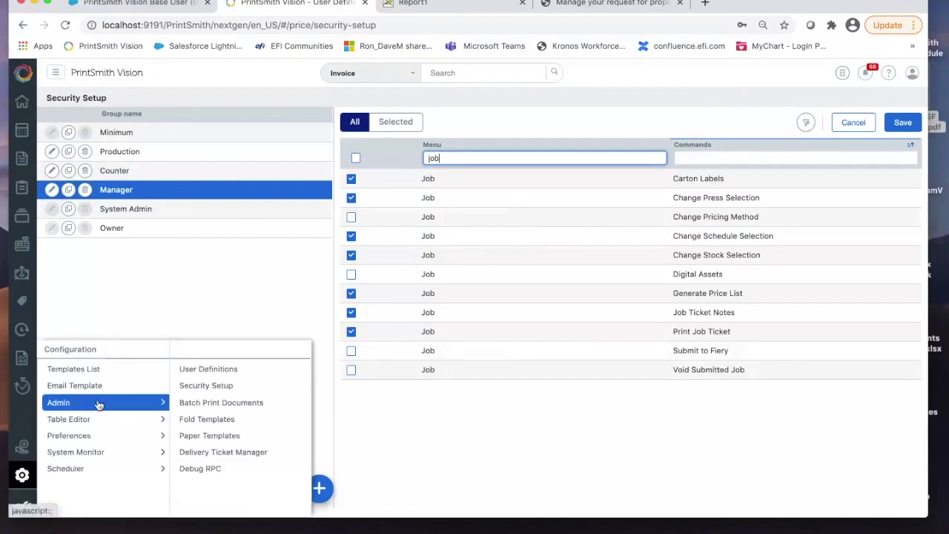
{"action": "left_click", "coordinate": [186, 403]}
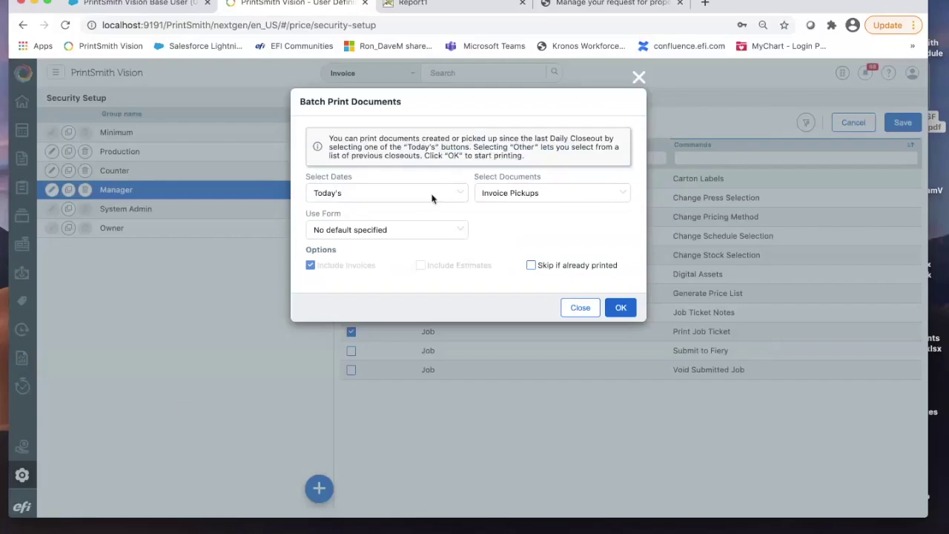
{"action": "left_click", "coordinate": [531, 193]}
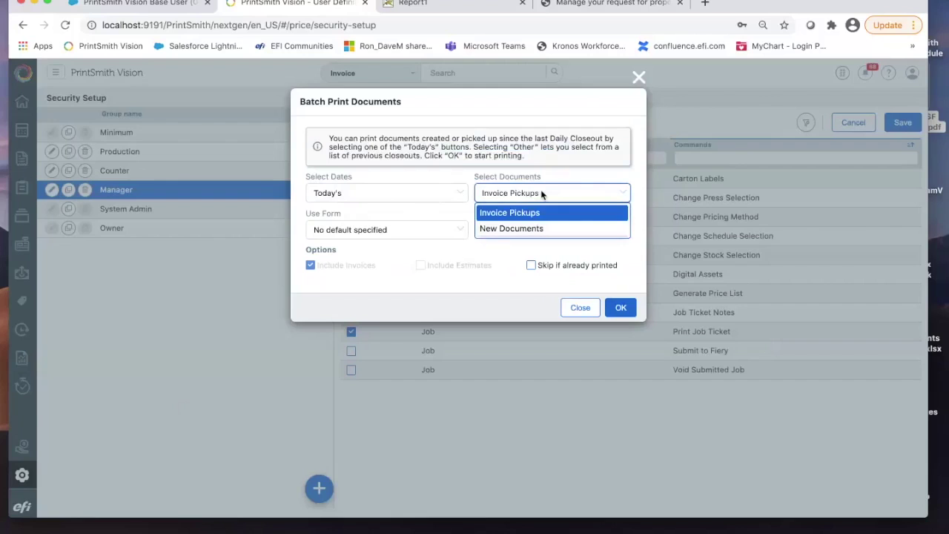
{"action": "left_click", "coordinate": [533, 281]}
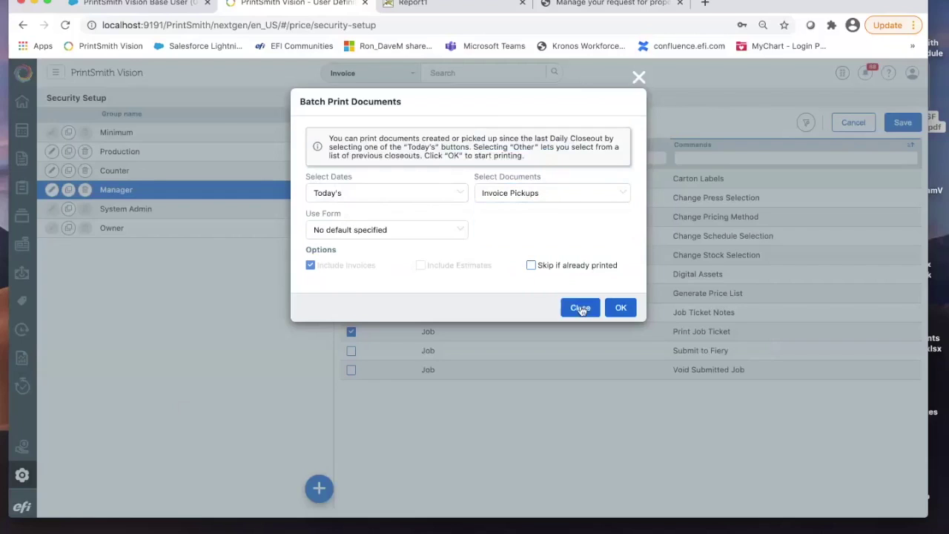
{"action": "left_click", "coordinate": [638, 77]}
Step: Open the Fold Templates and examine the available fold styles, returning to the first ones
{"action": "left_click", "coordinate": [21, 474]}
{"action": "mouse_move", "coordinate": [104, 428]}
{"action": "mouse_move", "coordinate": [131, 404]}
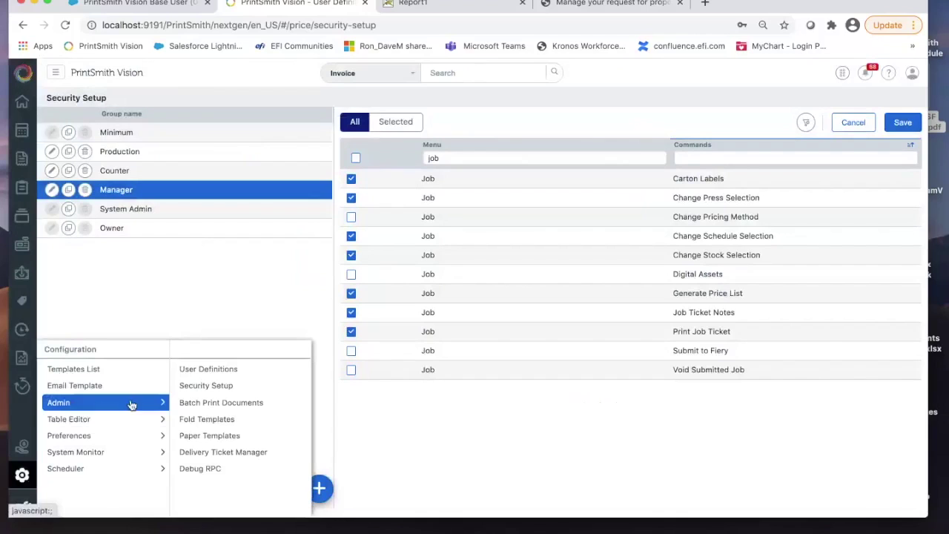
{"action": "left_click", "coordinate": [181, 417]}
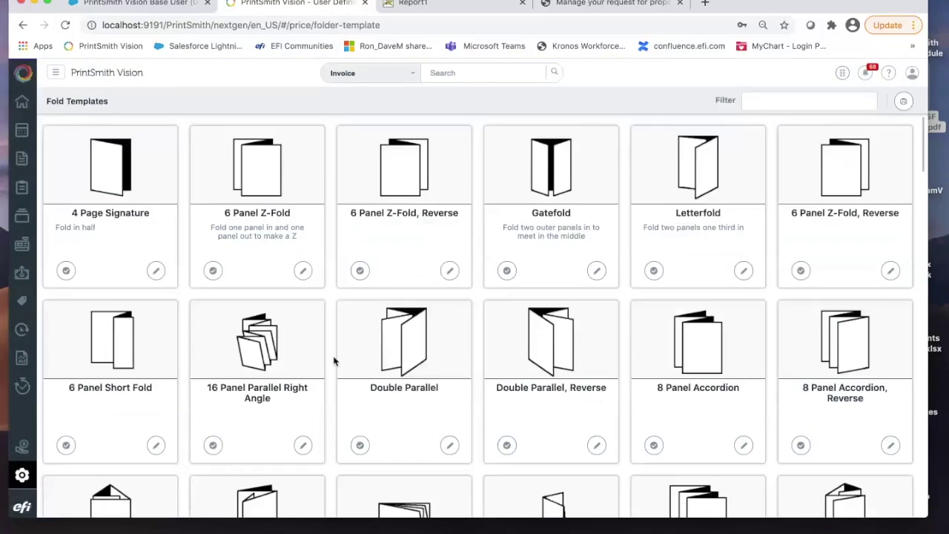
{"action": "scroll", "coordinate": [351, 360], "scroll_direction": "down", "scroll_amount": 10}
{"action": "scroll", "coordinate": [351, 360], "scroll_direction": "down", "scroll_amount": 8}
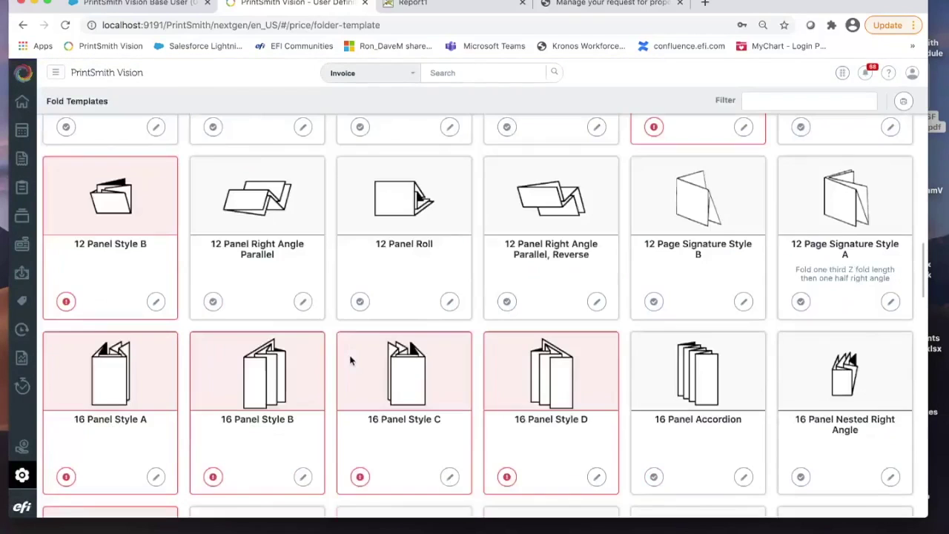
{"action": "scroll", "coordinate": [350, 361], "scroll_direction": "down", "scroll_amount": 5}
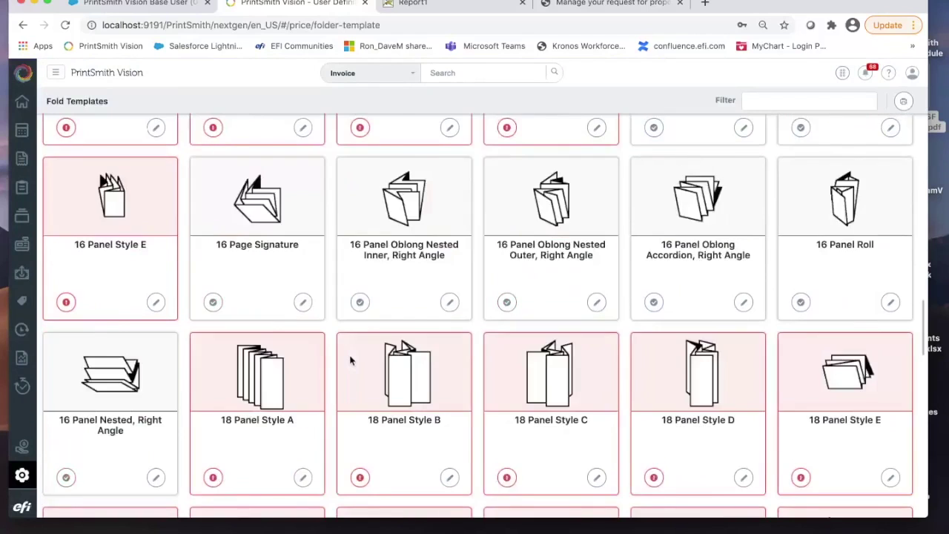
{"action": "scroll", "coordinate": [350, 360], "scroll_direction": "up", "scroll_amount": 20}
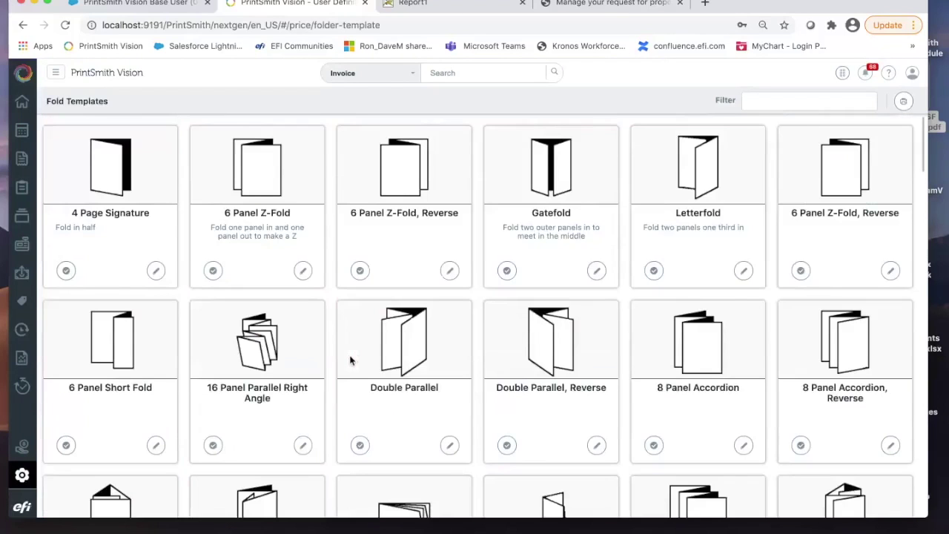
Step: Browse the fold templates, view the editable name and description of 6 Panel Z-Fold, Reverse, and cancel the edit
{"action": "scroll", "coordinate": [351, 360], "scroll_direction": "down", "scroll_amount": 5}
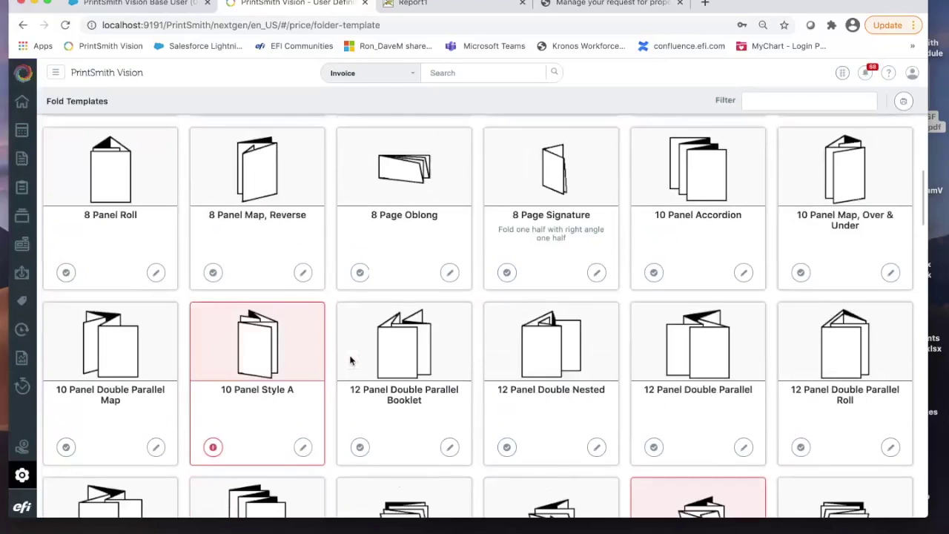
{"action": "scroll", "coordinate": [351, 360], "scroll_direction": "down", "scroll_amount": 4}
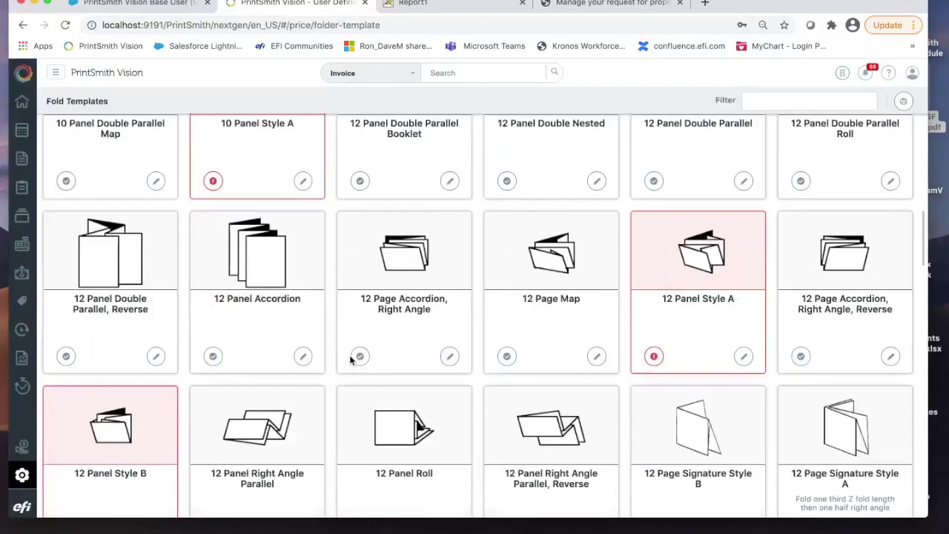
{"action": "scroll", "coordinate": [350, 360], "scroll_direction": "up", "scroll_amount": 8}
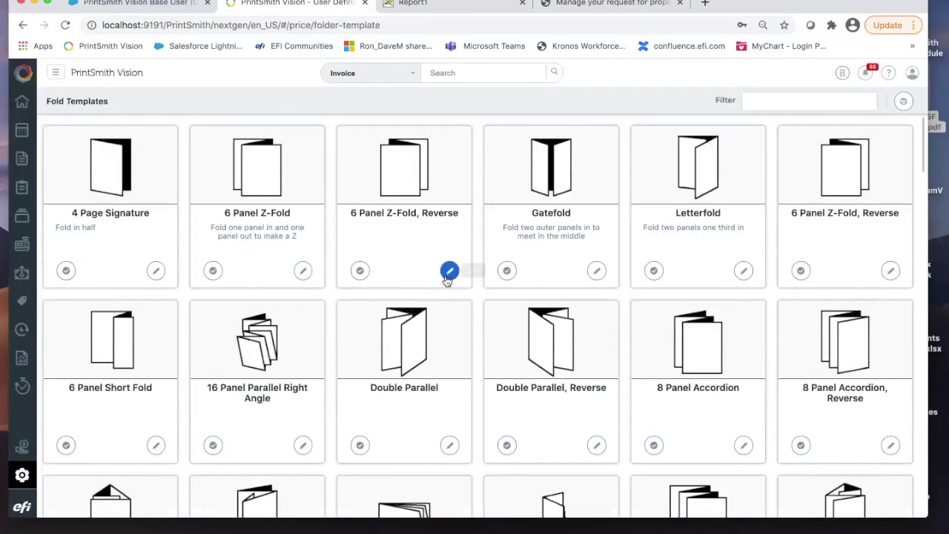
{"action": "left_click", "coordinate": [450, 271]}
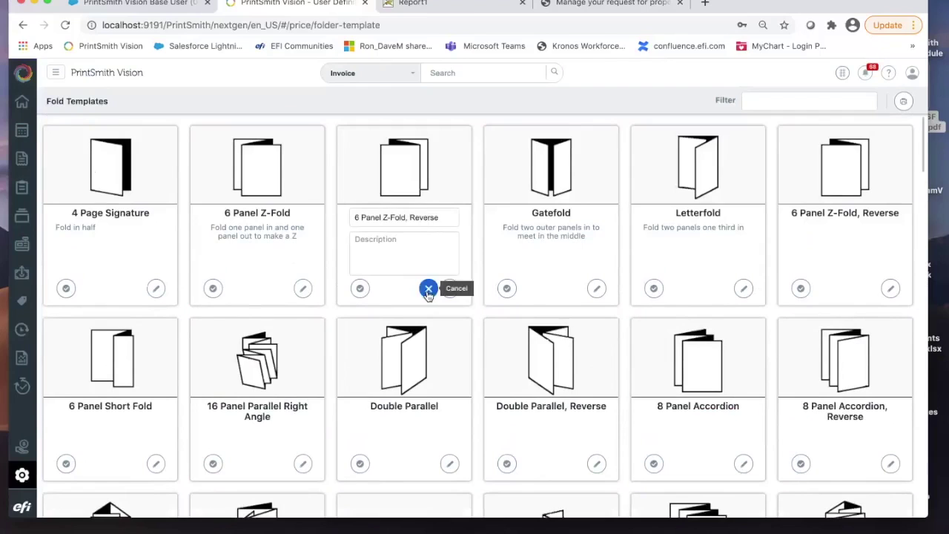
{"action": "left_click", "coordinate": [429, 290]}
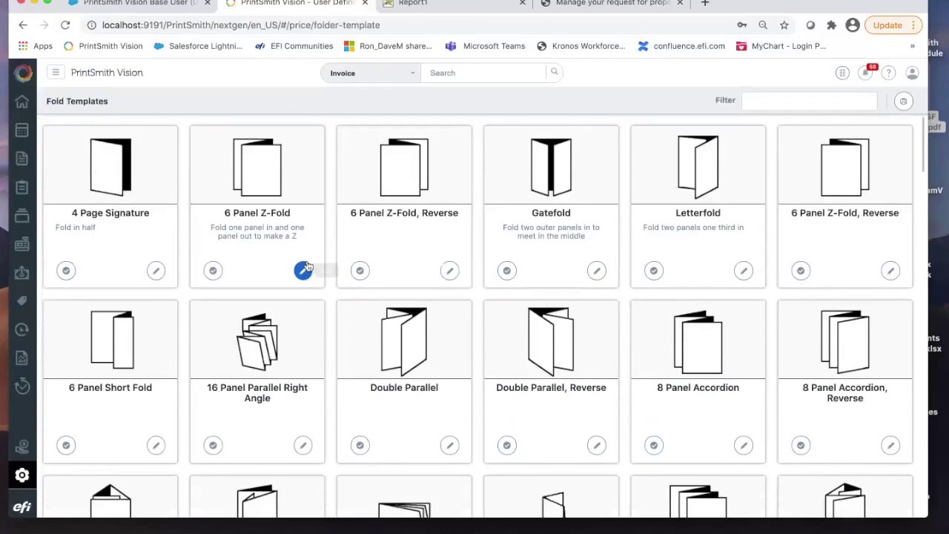
Step: Toggle the 6 Panel Z-Fold, Reverse template inactive and back to active, and look through the remaining fold templates
{"action": "left_click", "coordinate": [359, 271]}
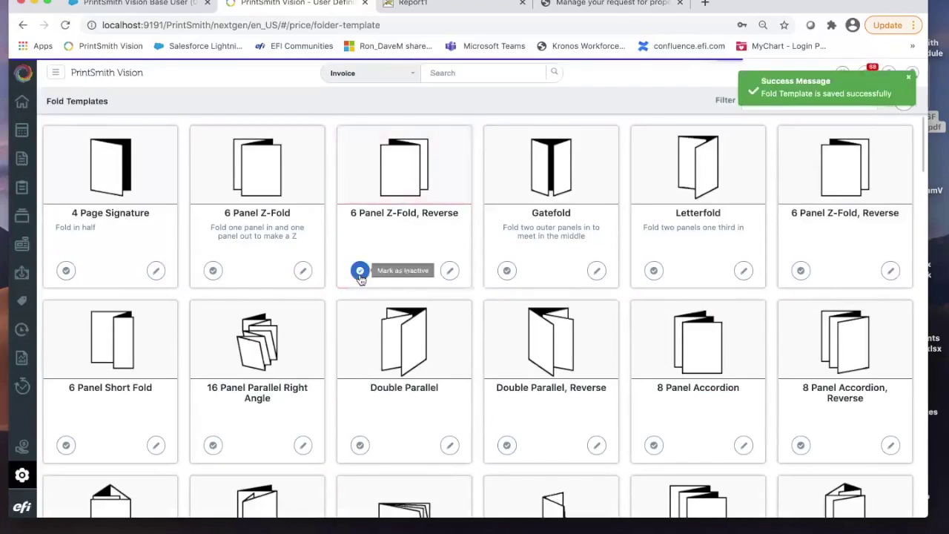
{"action": "scroll", "coordinate": [335, 363], "scroll_direction": "down", "scroll_amount": 10}
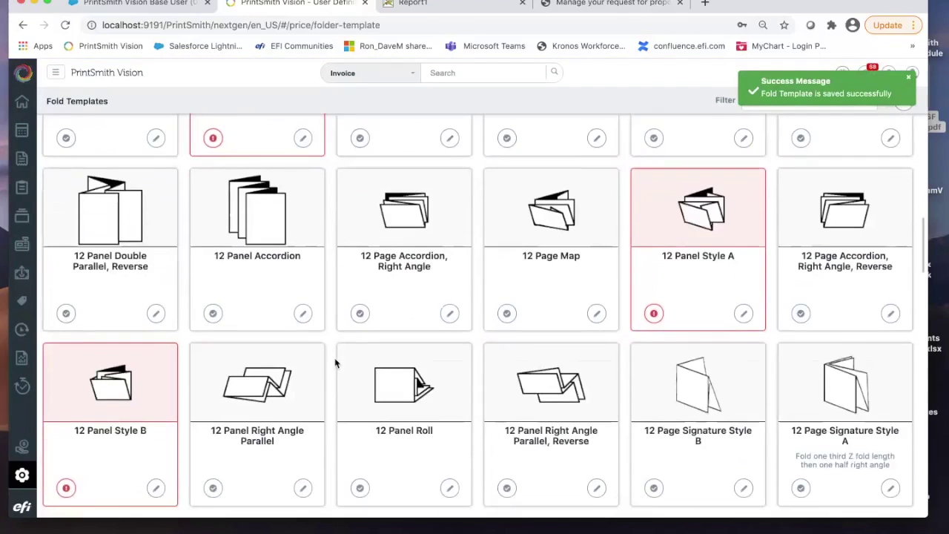
{"action": "scroll", "coordinate": [335, 363], "scroll_direction": "up", "scroll_amount": 5}
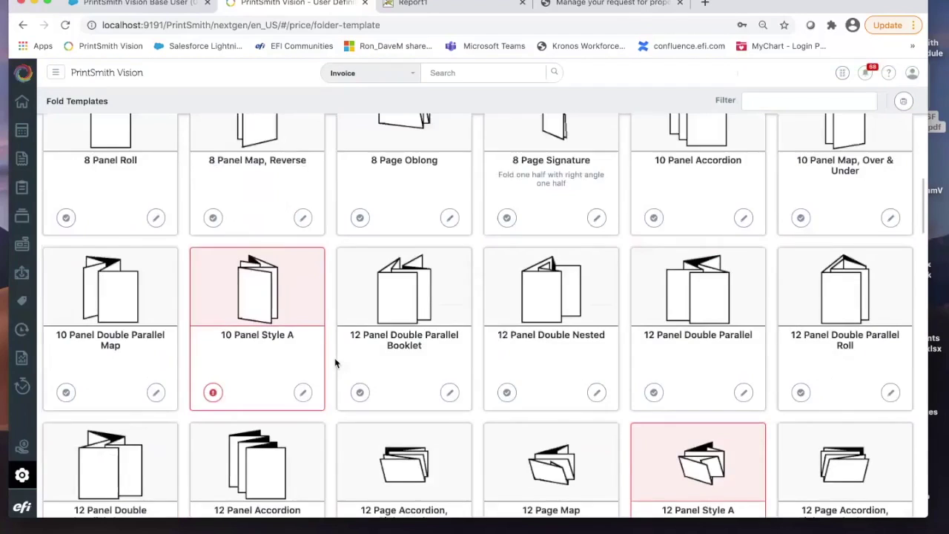
{"action": "scroll", "coordinate": [335, 363], "scroll_direction": "down", "scroll_amount": 9}
{"action": "scroll", "coordinate": [335, 363], "scroll_direction": "down", "scroll_amount": 10}
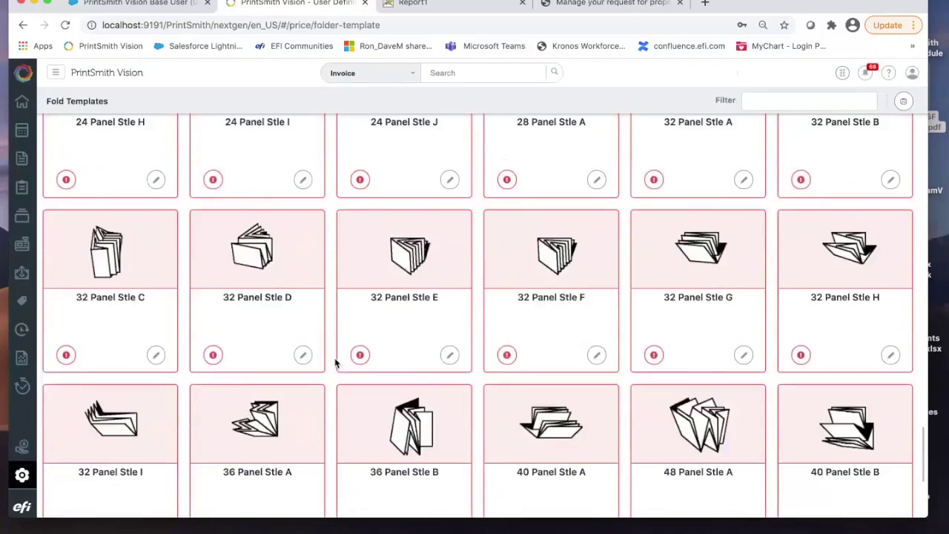
{"action": "scroll", "coordinate": [335, 363], "scroll_direction": "up", "scroll_amount": 20}
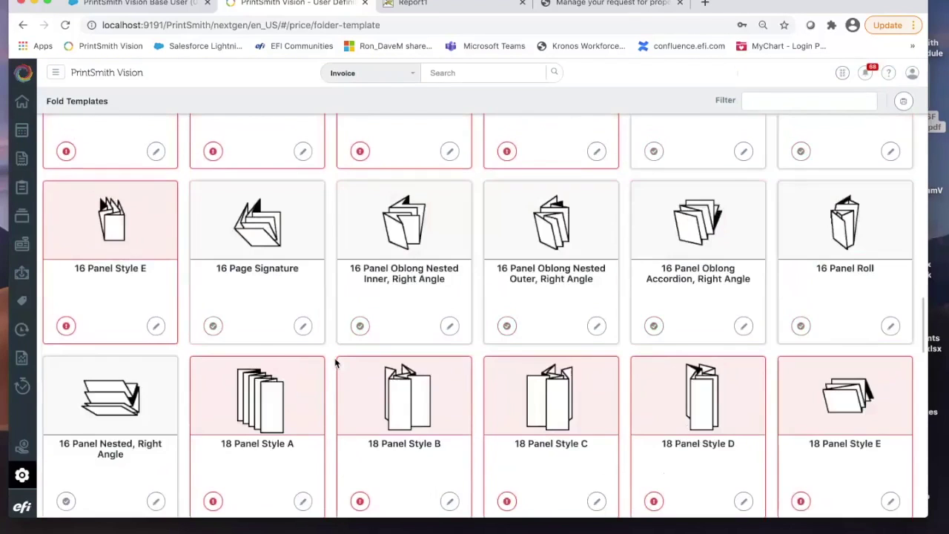
Step: Open the Paper Templates and review the saved cutting layouts and their size details
{"action": "left_click", "coordinate": [25, 475]}
{"action": "mouse_move", "coordinate": [94, 406]}
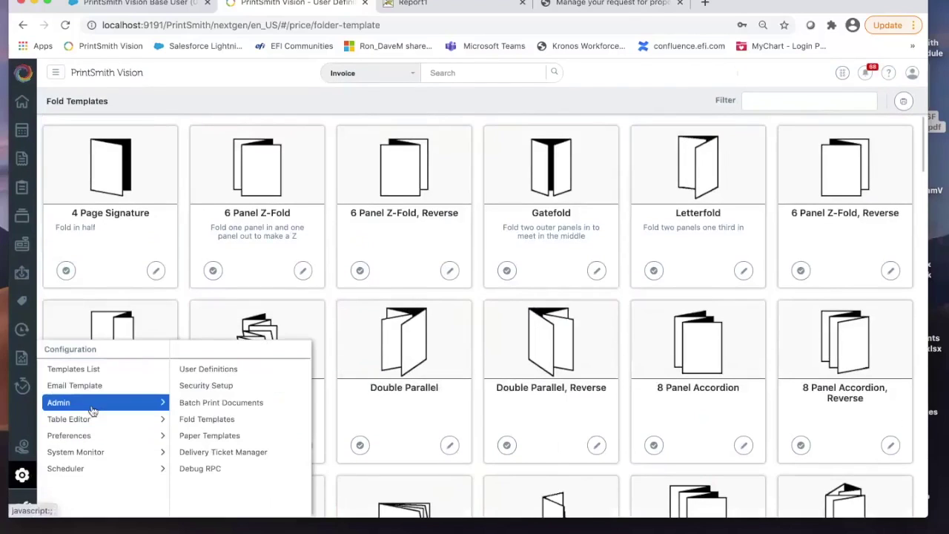
{"action": "left_click", "coordinate": [209, 435]}
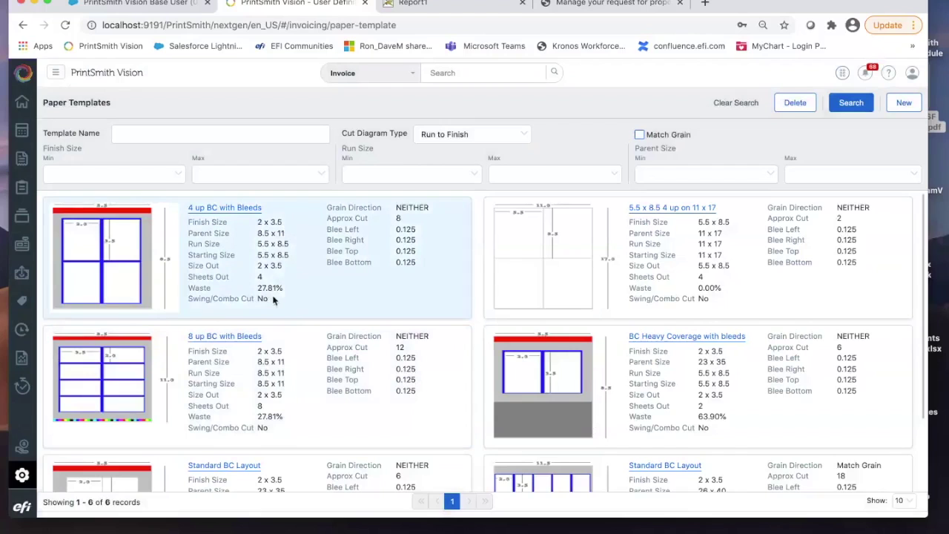
{"action": "scroll", "coordinate": [272, 300], "scroll_direction": "down", "scroll_amount": 2}
{"action": "scroll", "coordinate": [272, 299], "scroll_direction": "down", "scroll_amount": 1}
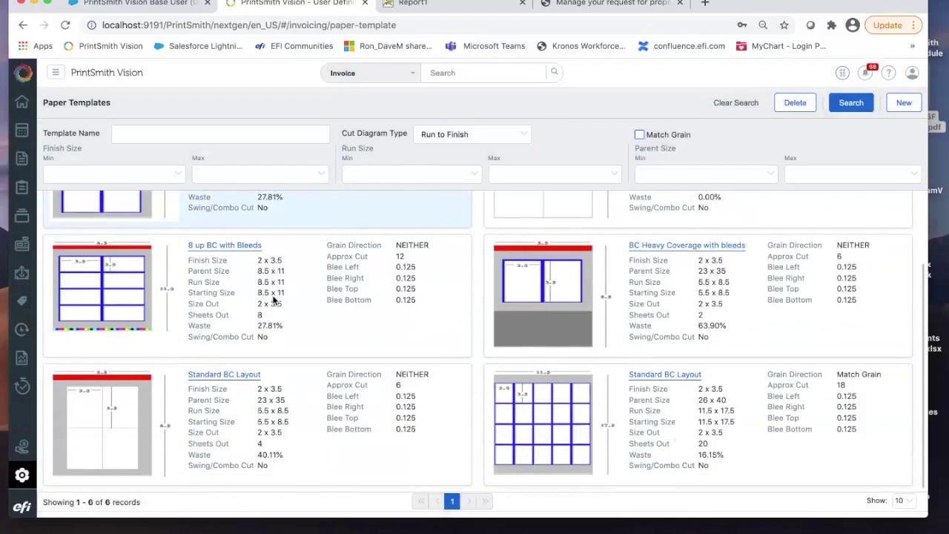
{"action": "scroll", "coordinate": [272, 300], "scroll_direction": "up", "scroll_amount": 3}
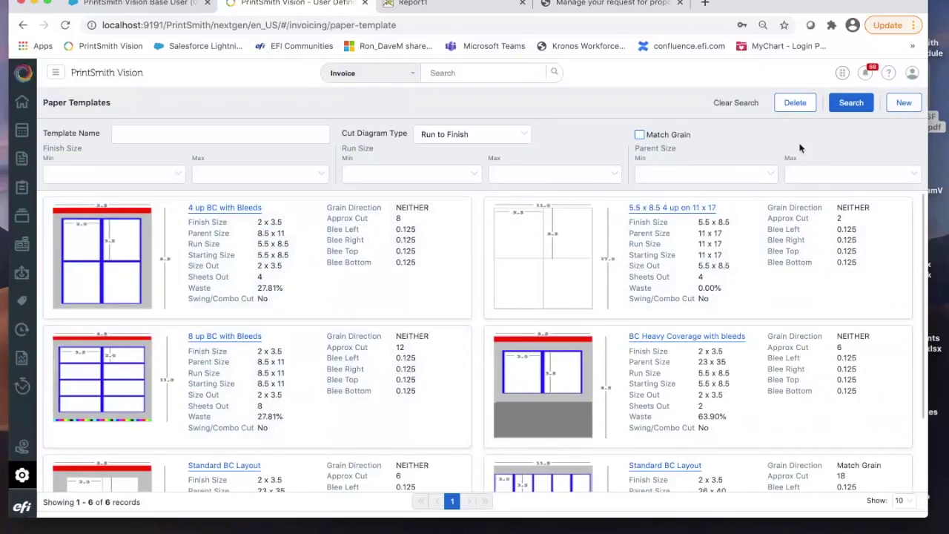
Step: View the Paper Calculator options for a new paper template, close it without saving, and look over the template list
{"action": "left_click", "coordinate": [898, 107]}
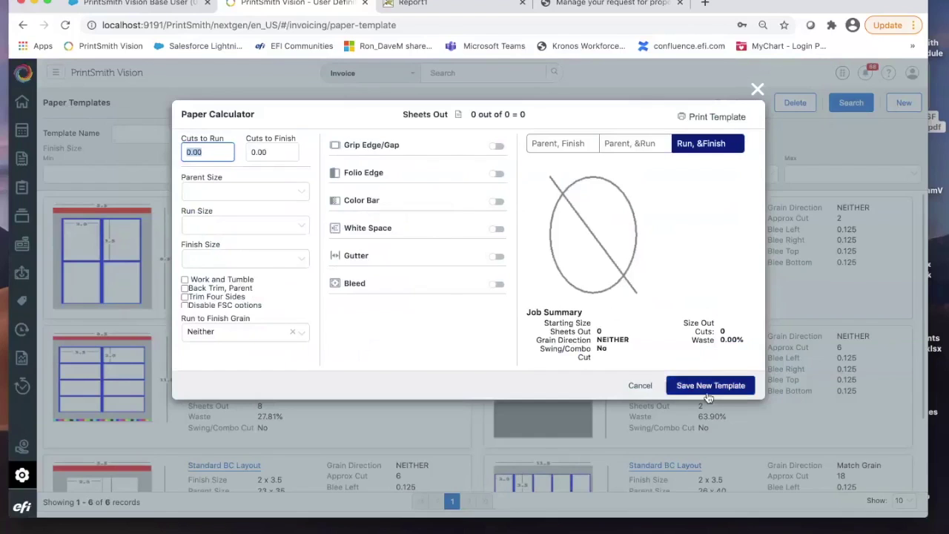
{"action": "left_click", "coordinate": [755, 91]}
{"action": "scroll", "coordinate": [442, 306], "scroll_direction": "down", "scroll_amount": 2}
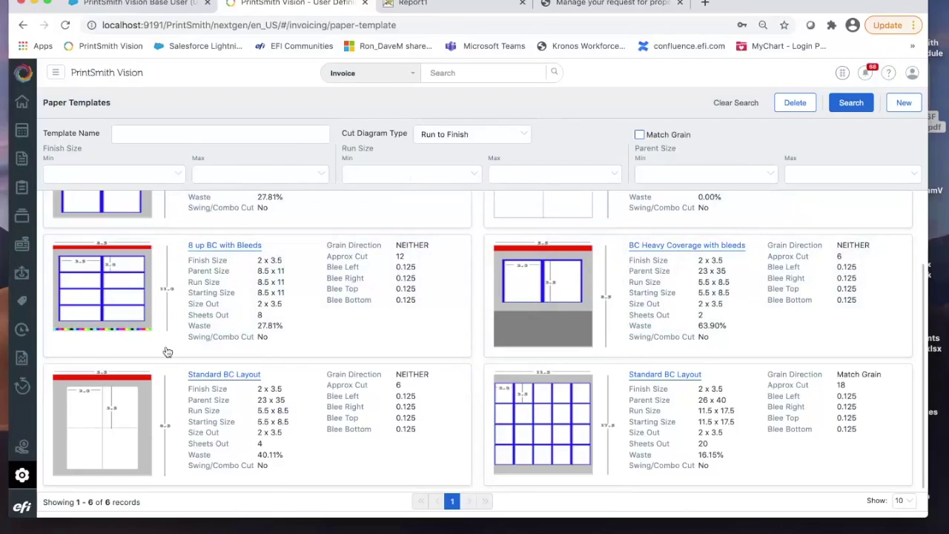
Step: Open the Delivery Ticket Manager, view the invoice linked to the first Letterheads ticket, and return to the ticket list
{"action": "left_click", "coordinate": [22, 475]}
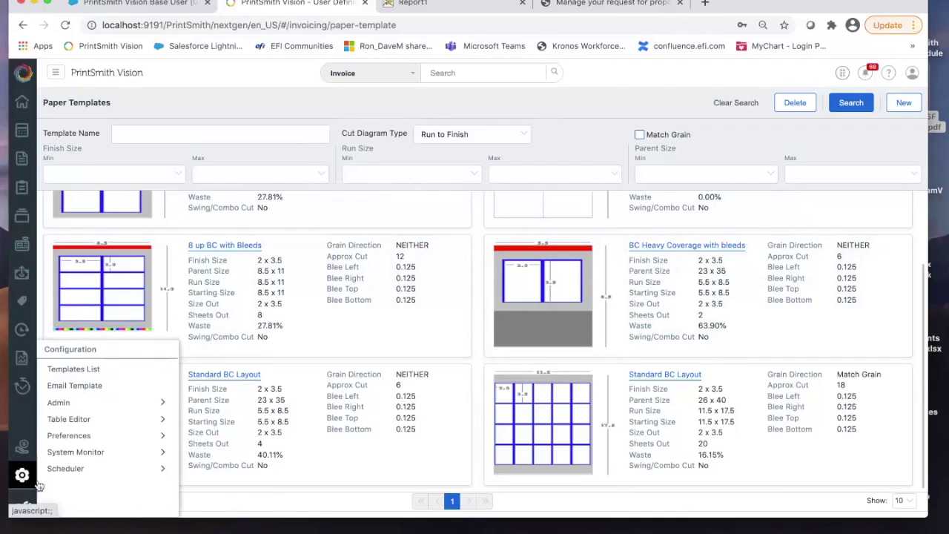
{"action": "mouse_move", "coordinate": [111, 409]}
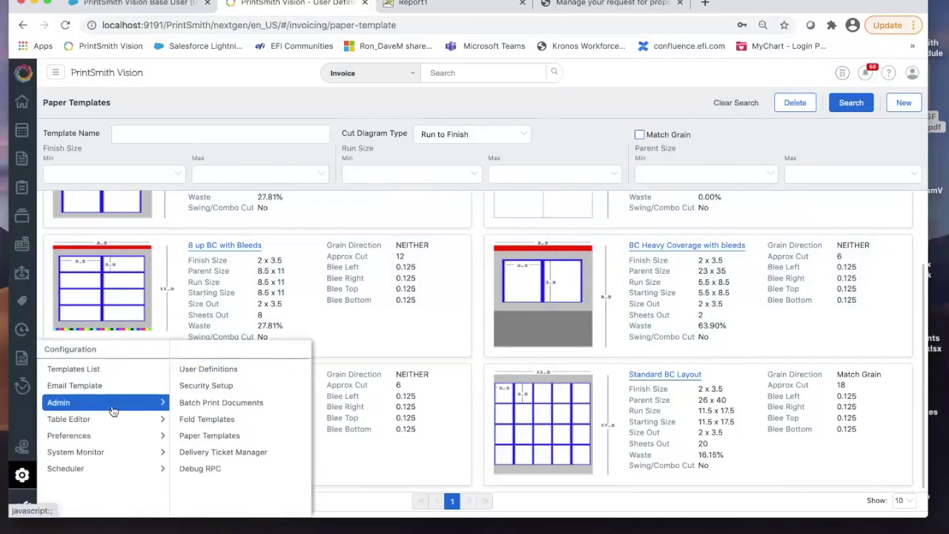
{"action": "mouse_move", "coordinate": [148, 418]}
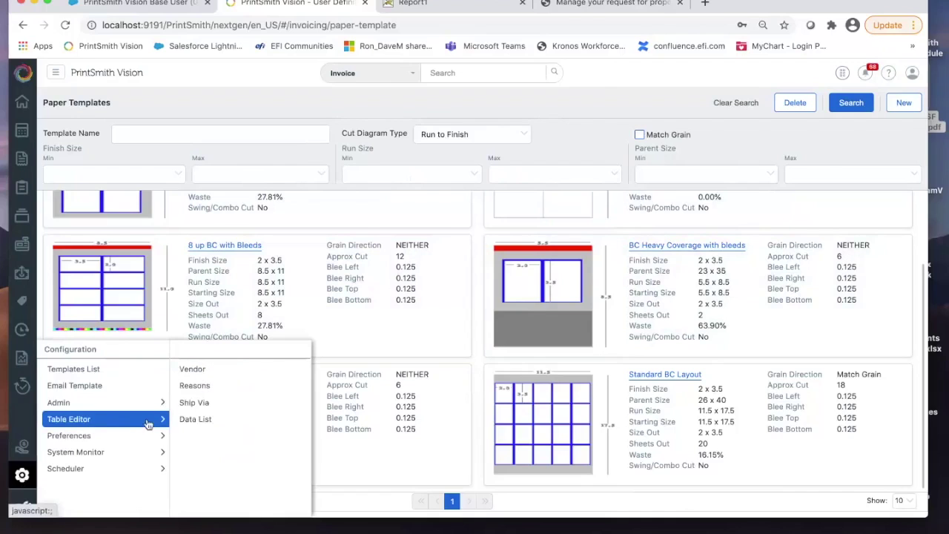
{"action": "mouse_move", "coordinate": [159, 404]}
{"action": "left_click", "coordinate": [199, 459]}
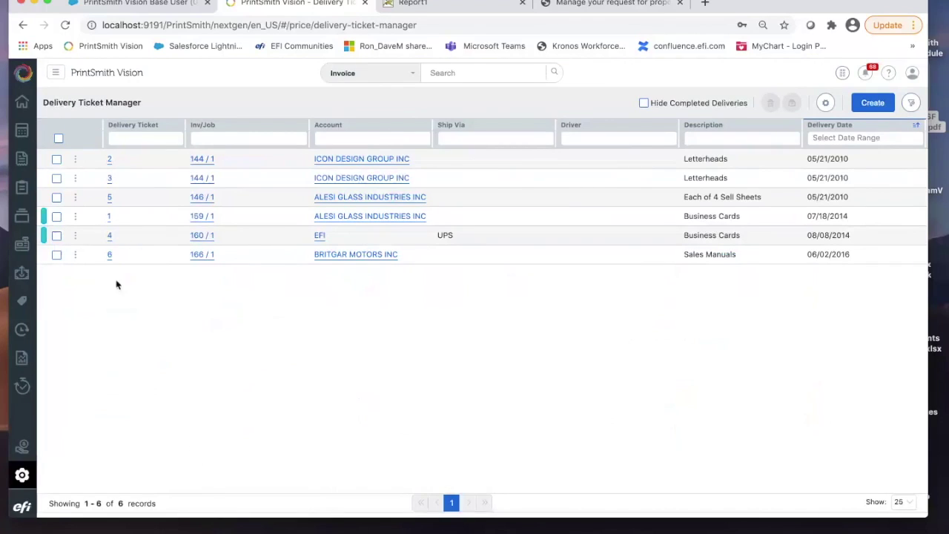
{"action": "mouse_move", "coordinate": [46, 221]}
{"action": "left_click", "coordinate": [202, 160]}
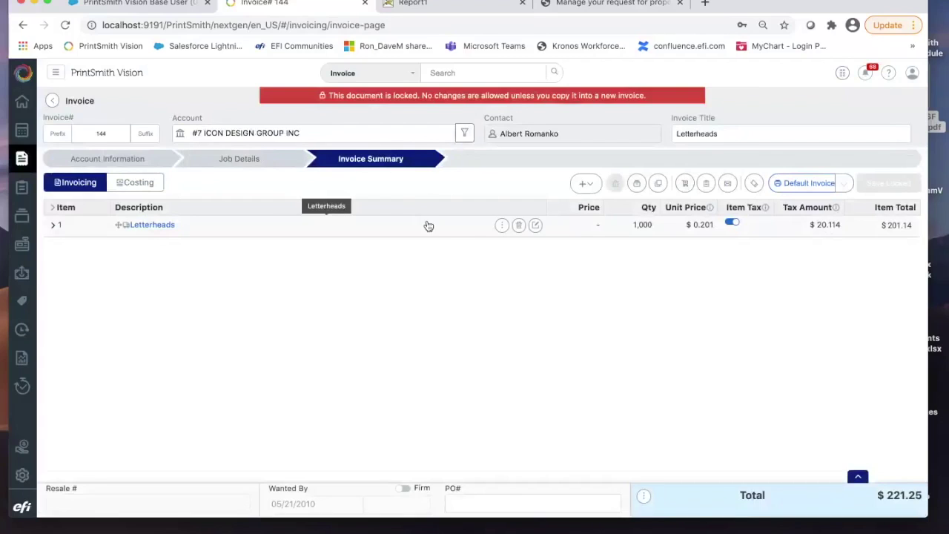
{"action": "left_click", "coordinate": [53, 100]}
Step: Open the Table Editor's Data List and look over the available tables
{"action": "mouse_move", "coordinate": [21, 475]}
{"action": "mouse_move", "coordinate": [94, 410]}
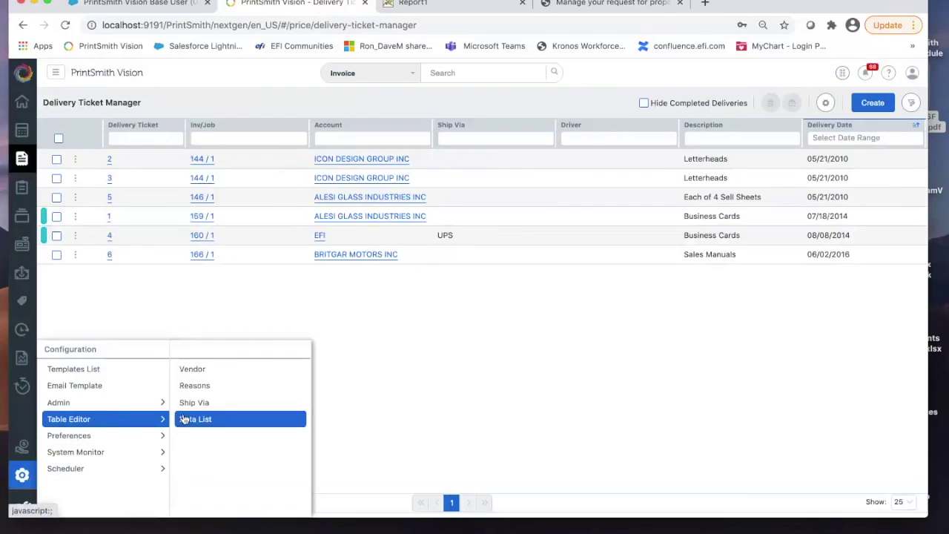
{"action": "left_click", "coordinate": [184, 419]}
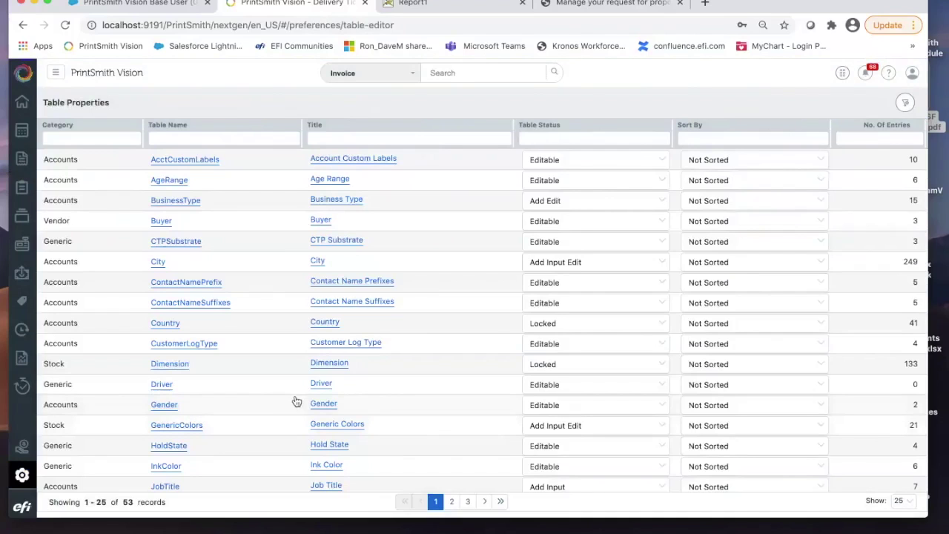
{"action": "scroll", "coordinate": [296, 401], "scroll_direction": "down", "scroll_amount": 5}
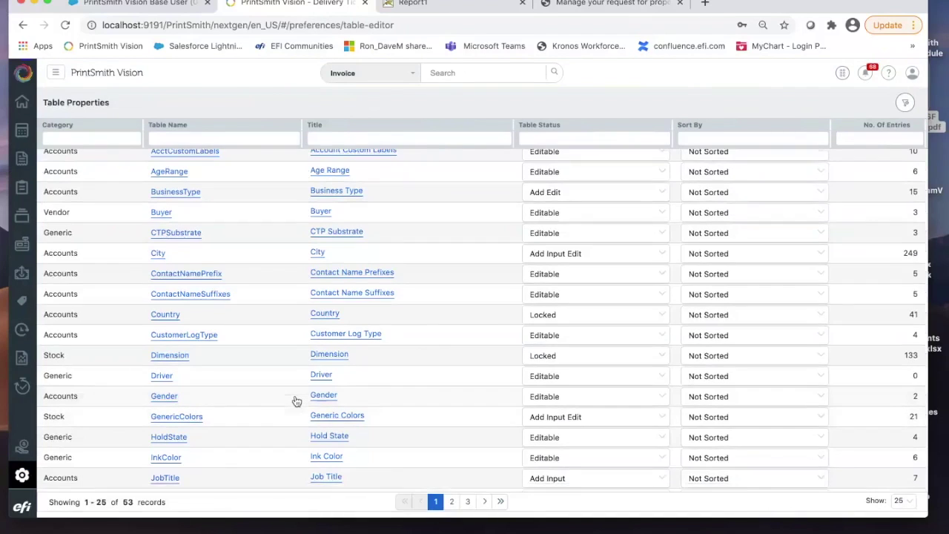
{"action": "scroll", "coordinate": [297, 401], "scroll_direction": "up", "scroll_amount": 5}
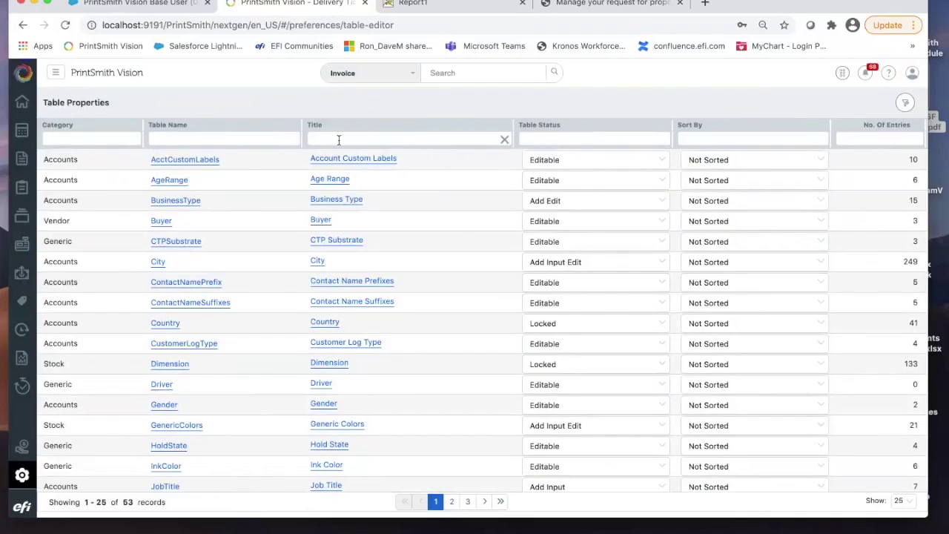
Step: Filter the table names by "buy", clear the filter, and look over the full table list
{"action": "left_click", "coordinate": [251, 138]}
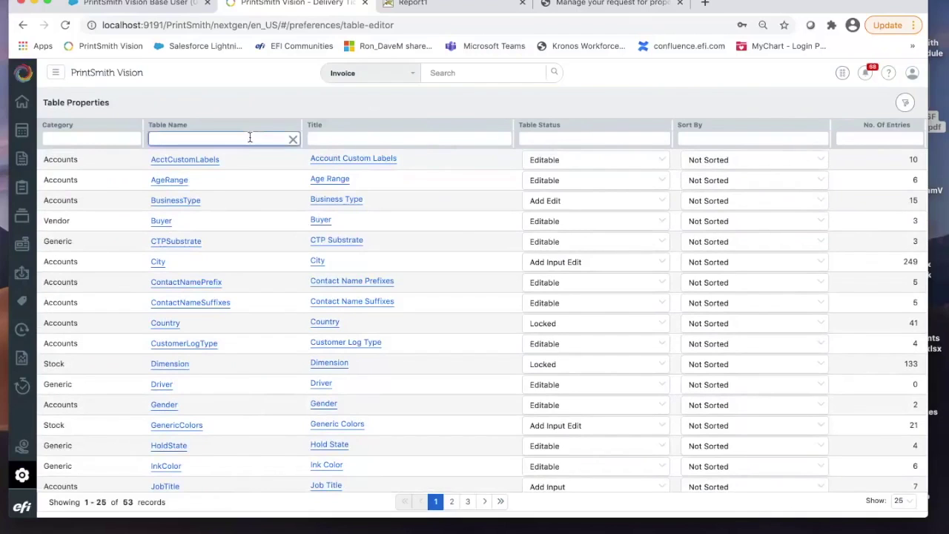
{"action": "type", "text": "buy"}
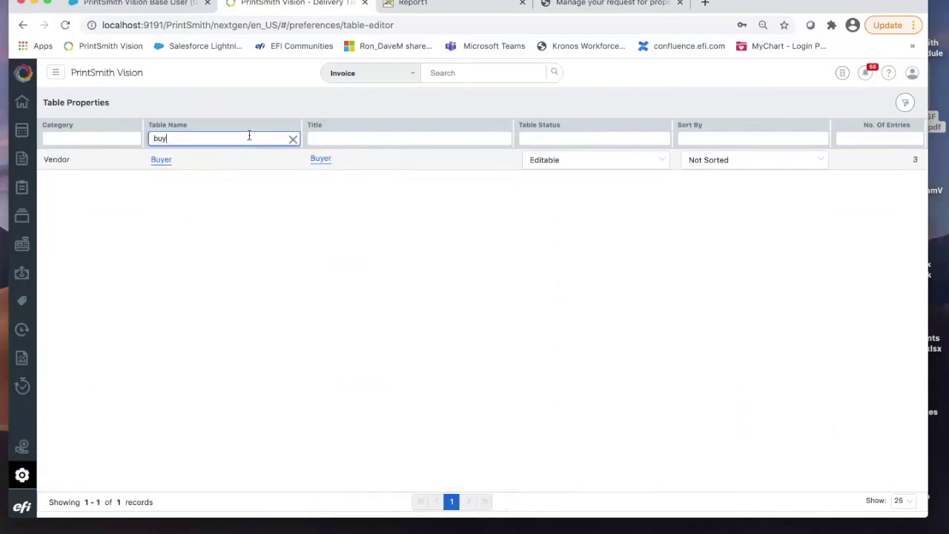
{"action": "key", "text": "BackSpace"}
{"action": "key", "text": "BackSpace"}
{"action": "key", "text": "BackSpace"}
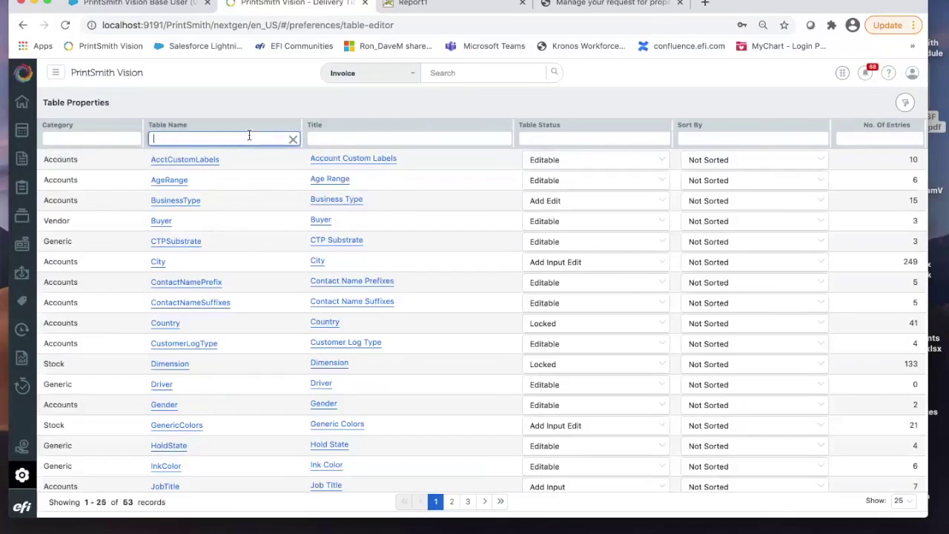
{"action": "scroll", "coordinate": [370, 347], "scroll_direction": "down", "scroll_amount": 2}
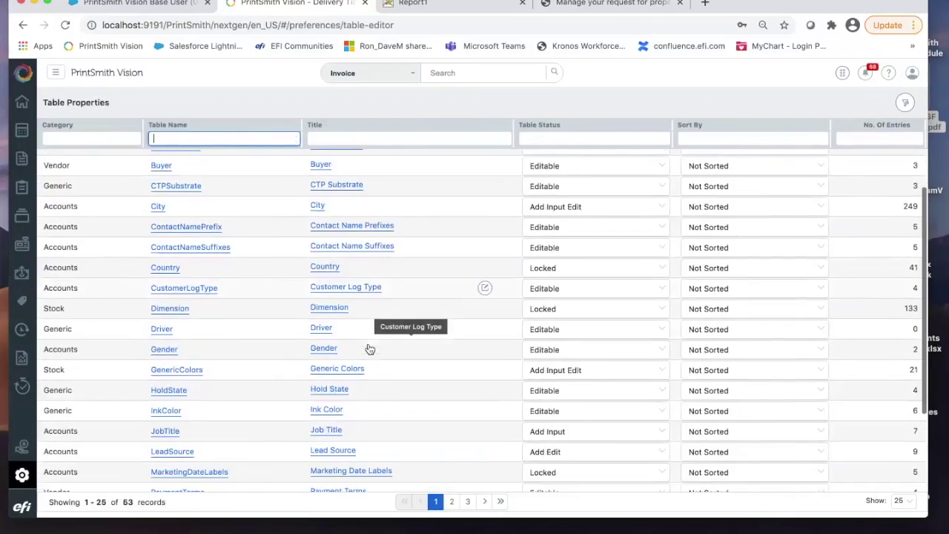
{"action": "scroll", "coordinate": [369, 346], "scroll_direction": "up", "scroll_amount": 2}
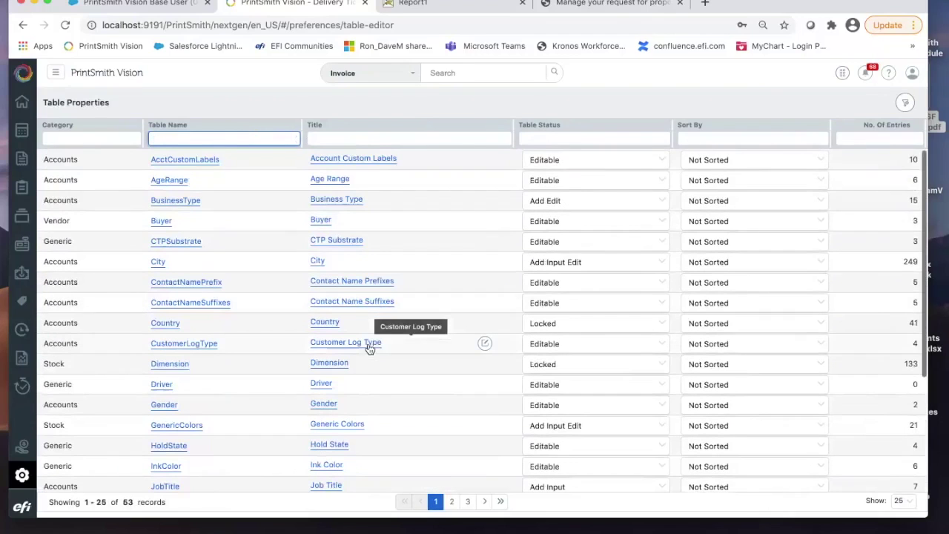
Step: View the Table Status choices for AgeRange, open the Age Range table to examine its entries, and return to the table list
{"action": "left_click", "coordinate": [658, 182]}
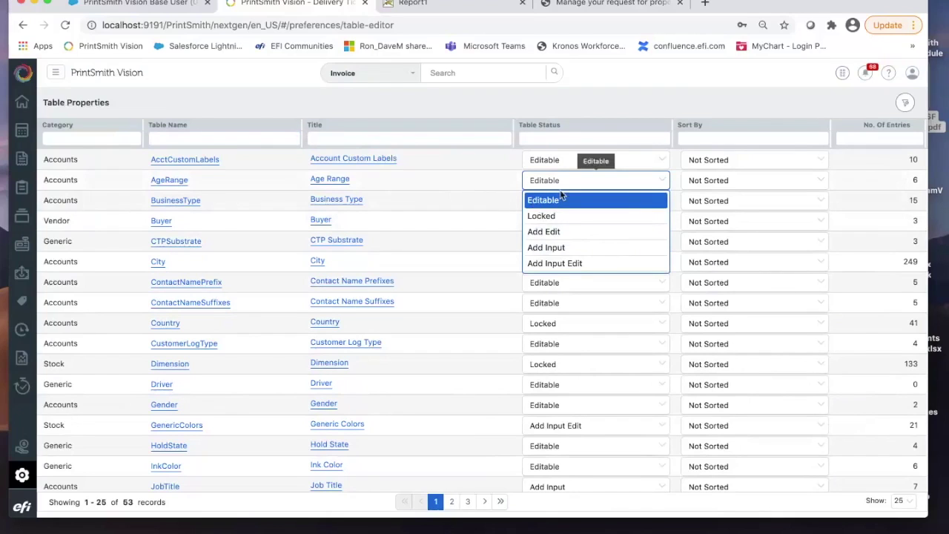
{"action": "left_click", "coordinate": [399, 185]}
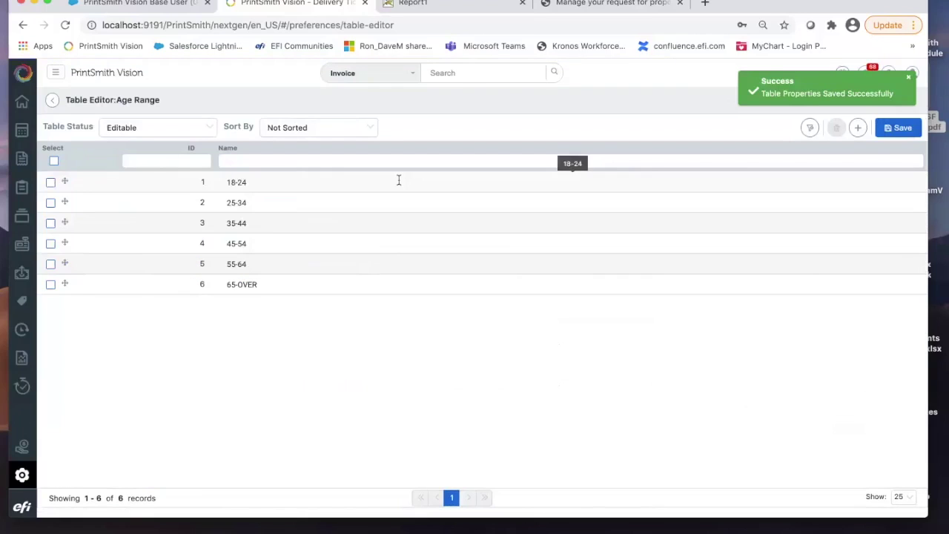
{"action": "left_click", "coordinate": [52, 100]}
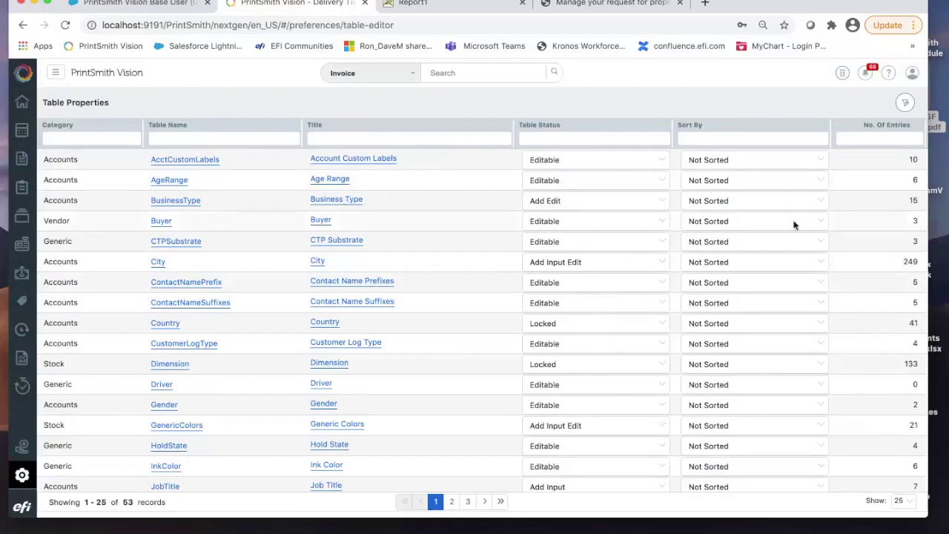
Step: Set the sort order of the BusinessType table to Name
{"action": "left_click", "coordinate": [821, 203]}
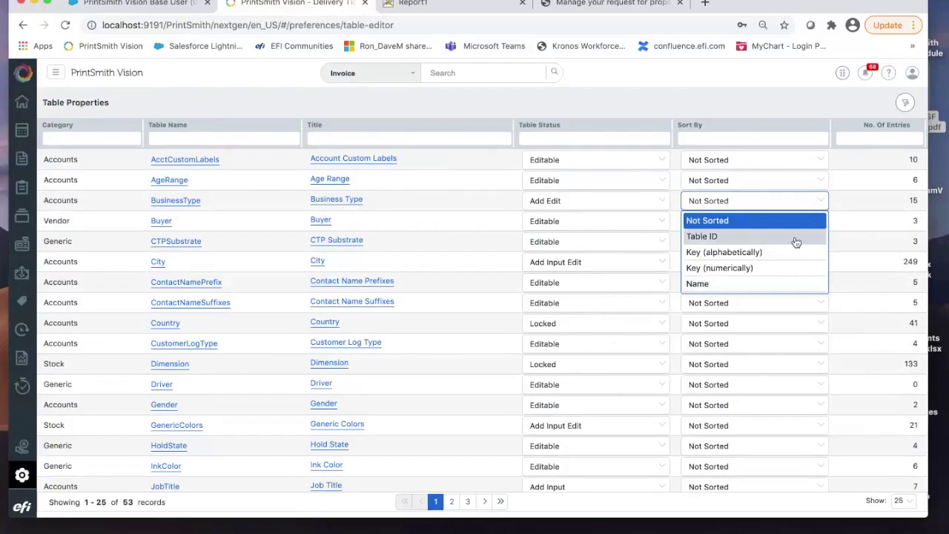
{"action": "left_click", "coordinate": [796, 286]}
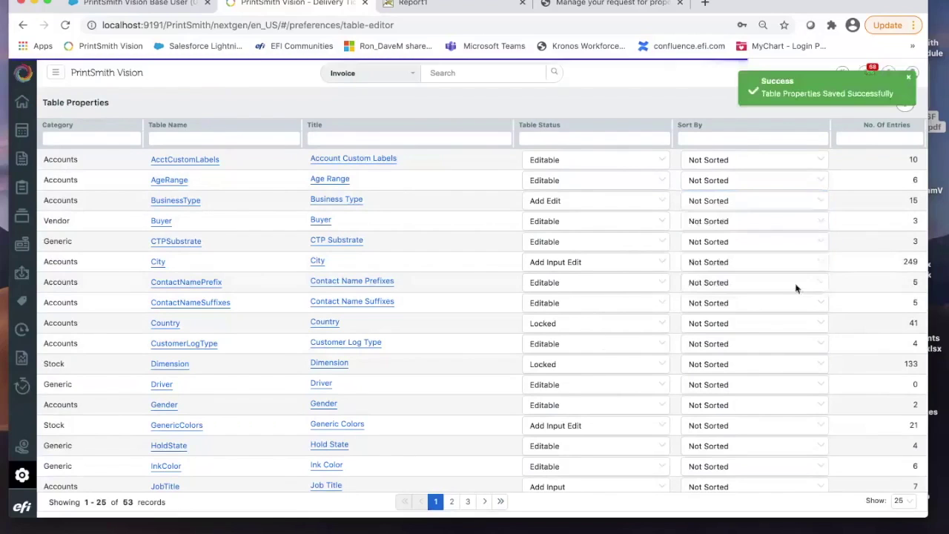
Step: Open the Buyer table to examine its entries and return to the table list
{"action": "left_click", "coordinate": [323, 221]}
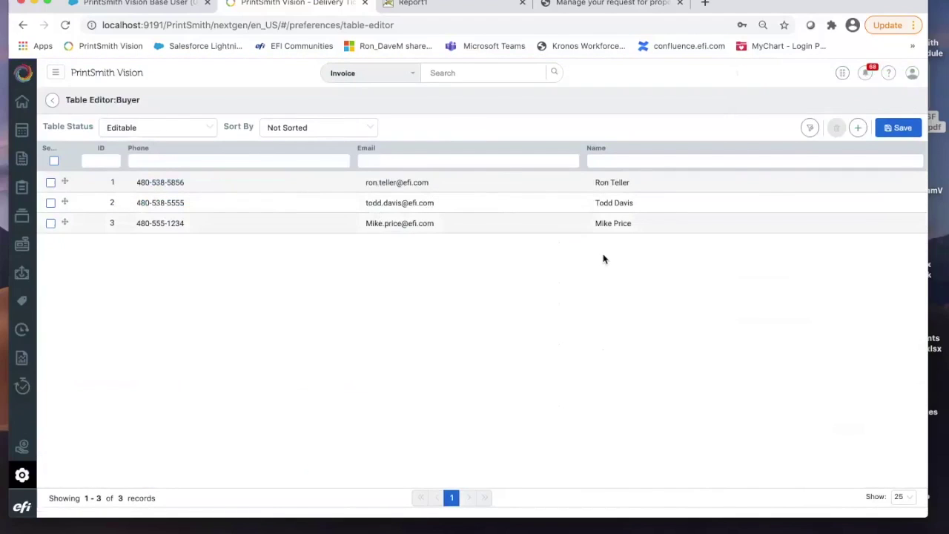
{"action": "left_click", "coordinate": [54, 102]}
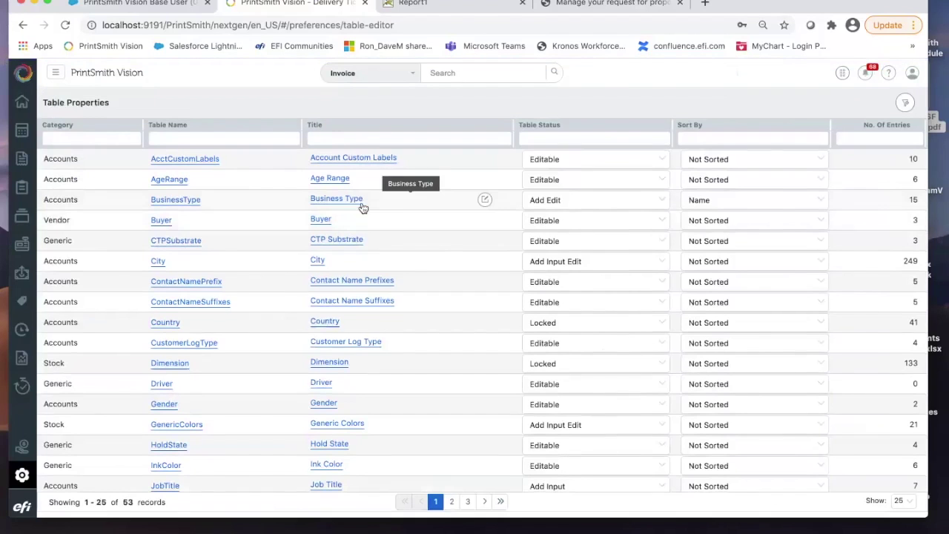
Step: Show 100 records per page in Table Properties and look over the complete table list
{"action": "scroll", "coordinate": [363, 207], "scroll_direction": "down", "scroll_amount": 3}
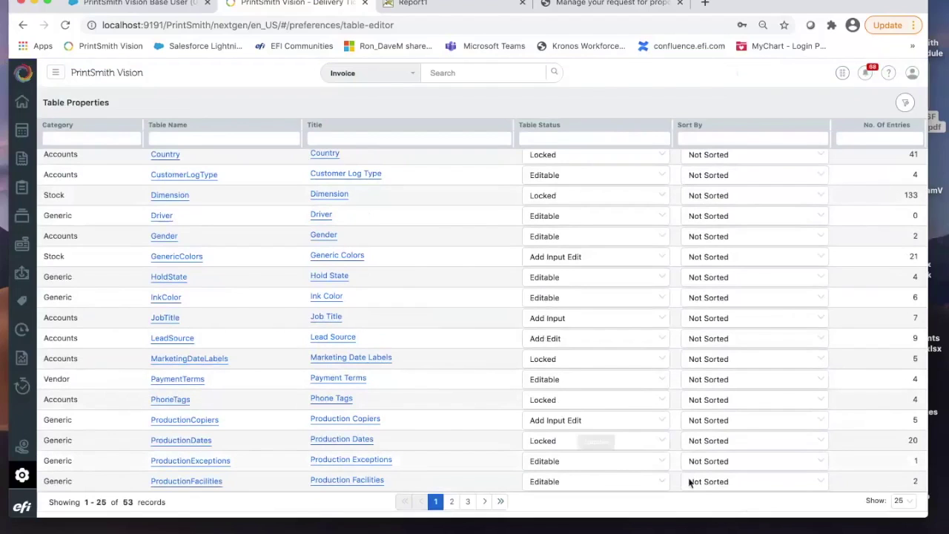
{"action": "left_click", "coordinate": [903, 500]}
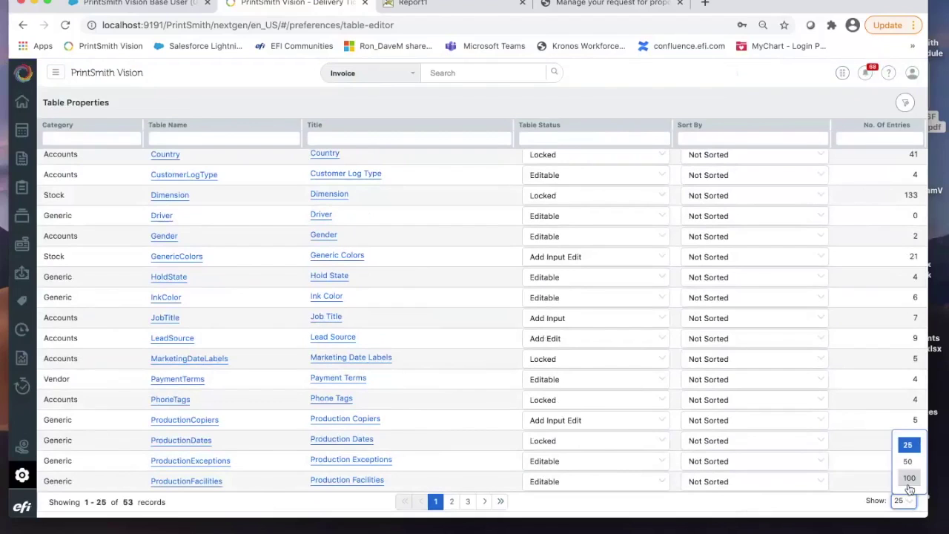
{"action": "left_click", "coordinate": [908, 477]}
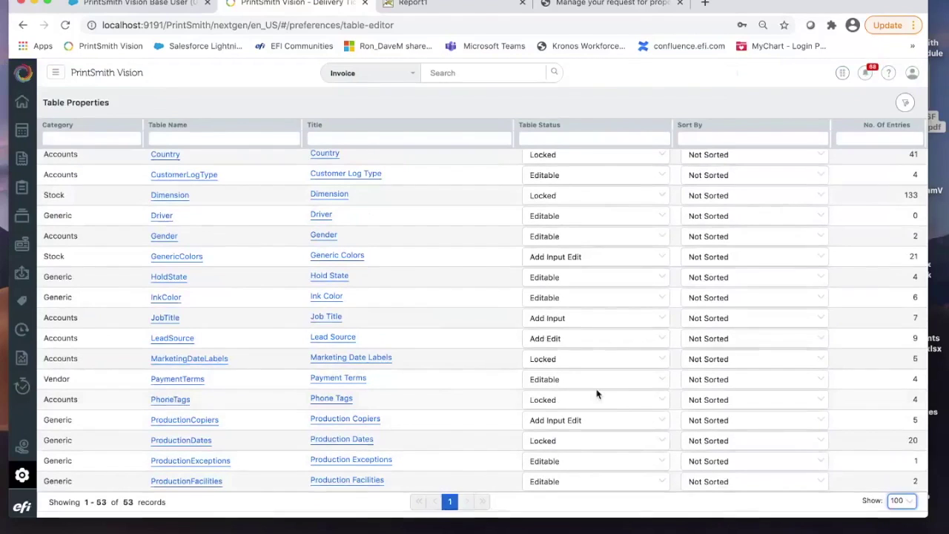
{"action": "scroll", "coordinate": [598, 393], "scroll_direction": "down", "scroll_amount": 7}
{"action": "scroll", "coordinate": [597, 394], "scroll_direction": "down", "scroll_amount": 3}
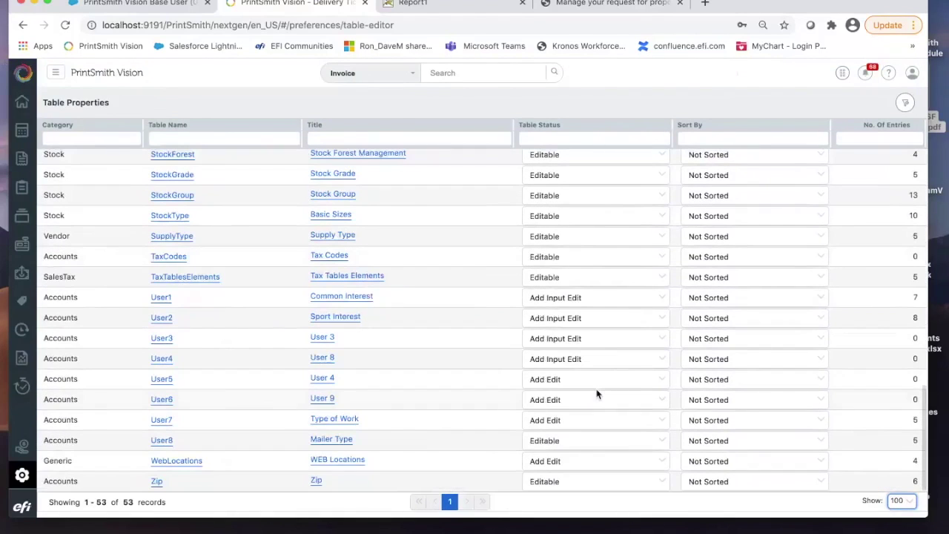
{"action": "scroll", "coordinate": [598, 393], "scroll_direction": "up", "scroll_amount": 5}
{"action": "scroll", "coordinate": [519, 445], "scroll_direction": "up", "scroll_amount": 5}
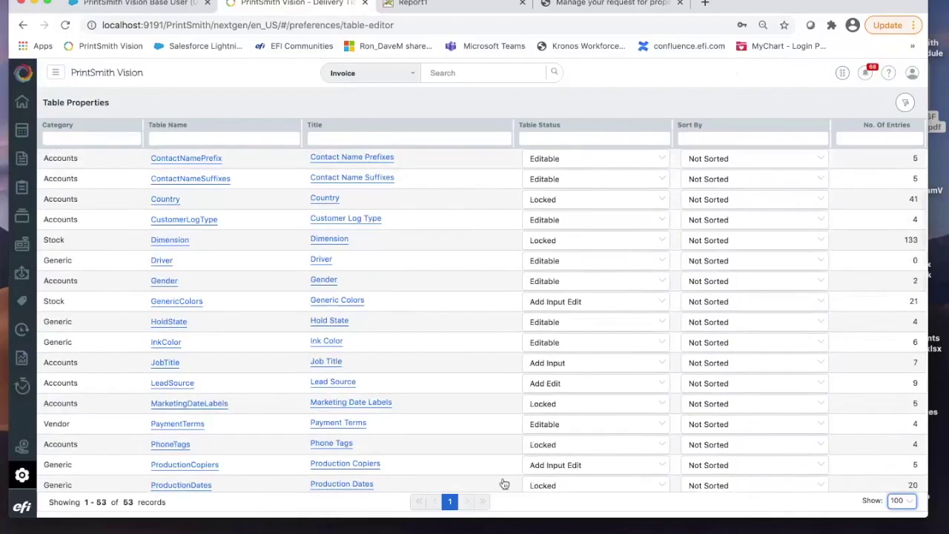
{"action": "scroll", "coordinate": [515, 244], "scroll_direction": "up", "scroll_amount": 2}
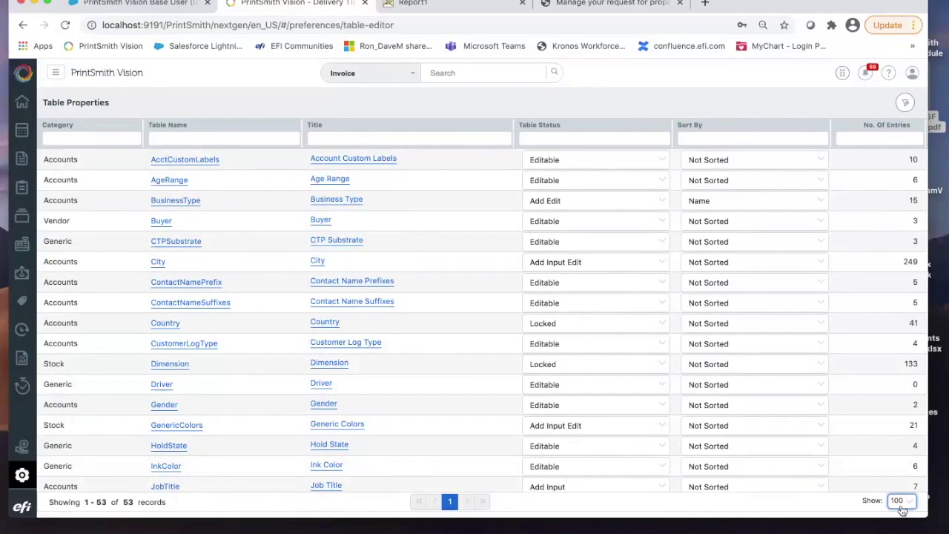
Step: Open the Preferences settings and dismiss the auto logout time warning
{"action": "left_click", "coordinate": [22, 475]}
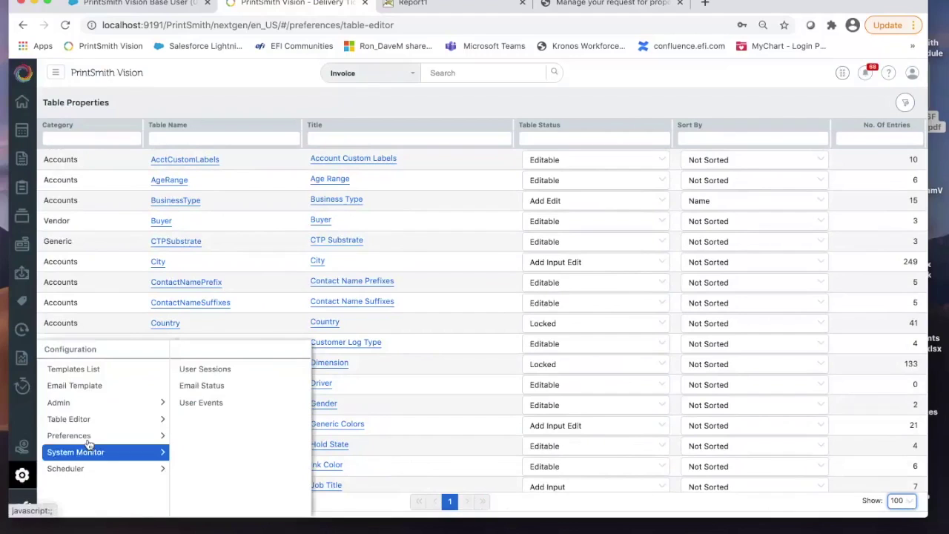
{"action": "mouse_move", "coordinate": [91, 424]}
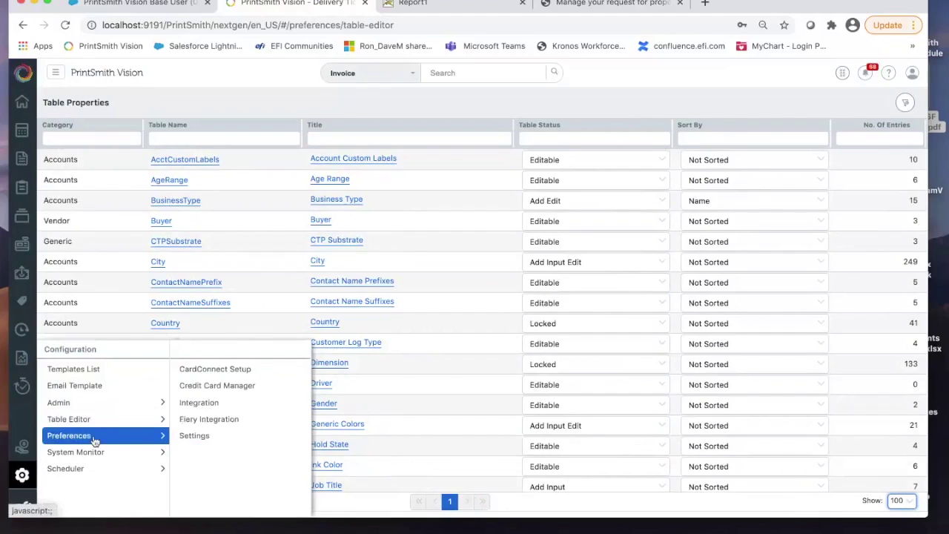
{"action": "left_click", "coordinate": [189, 436]}
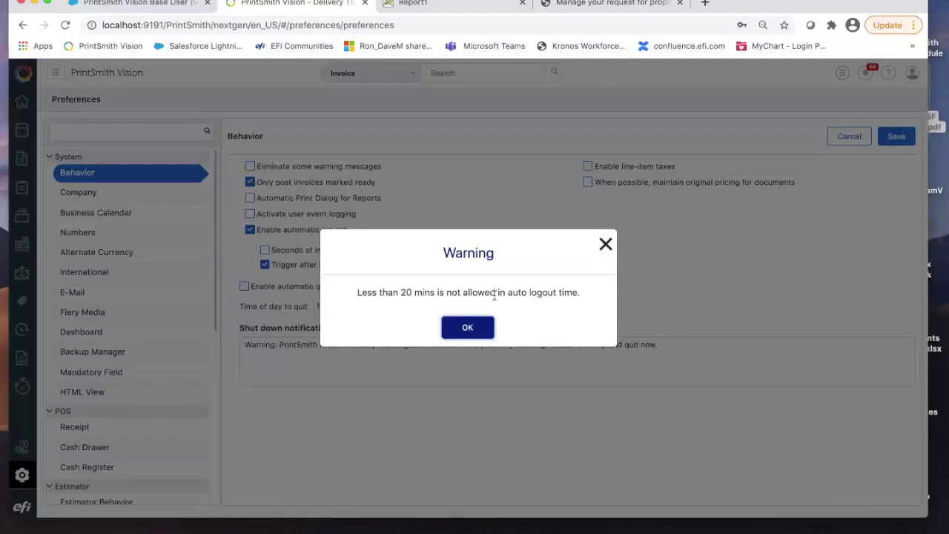
{"action": "left_click", "coordinate": [468, 326]}
Step: Look over the System, POS, Estimator and Account preference categories from beginning to end
{"action": "scroll", "coordinate": [153, 274], "scroll_direction": "down", "scroll_amount": 3}
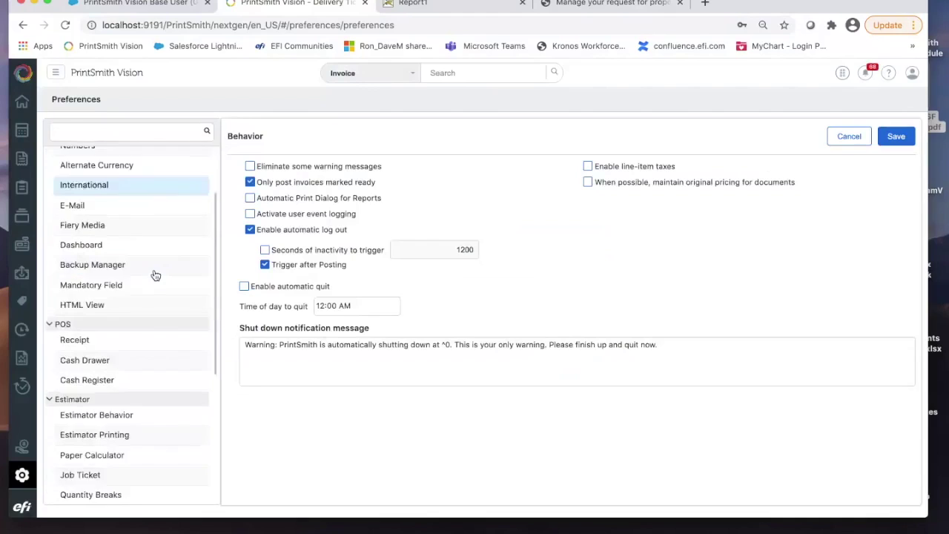
{"action": "scroll", "coordinate": [155, 275], "scroll_direction": "down", "scroll_amount": 6}
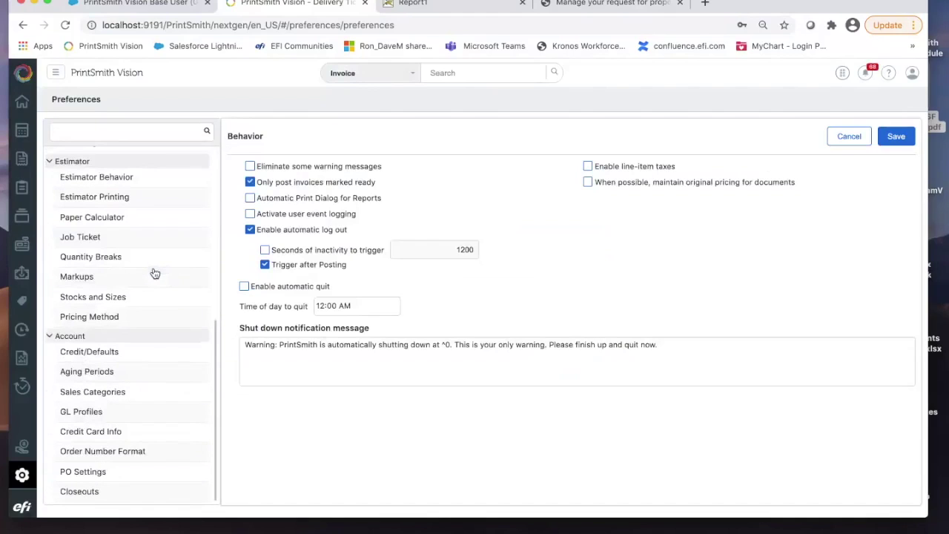
{"action": "scroll", "coordinate": [155, 273], "scroll_direction": "up", "scroll_amount": 9}
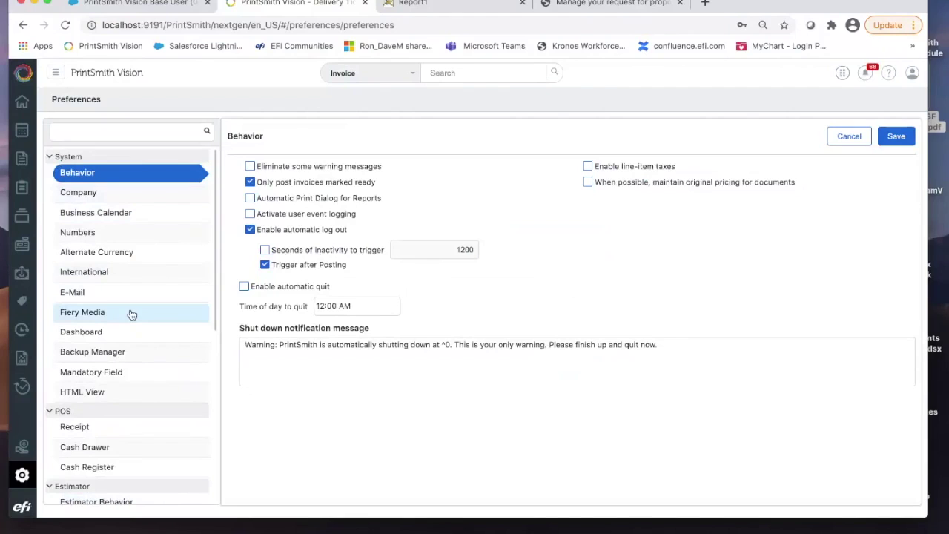
{"action": "scroll", "coordinate": [131, 314], "scroll_direction": "down", "scroll_amount": 5}
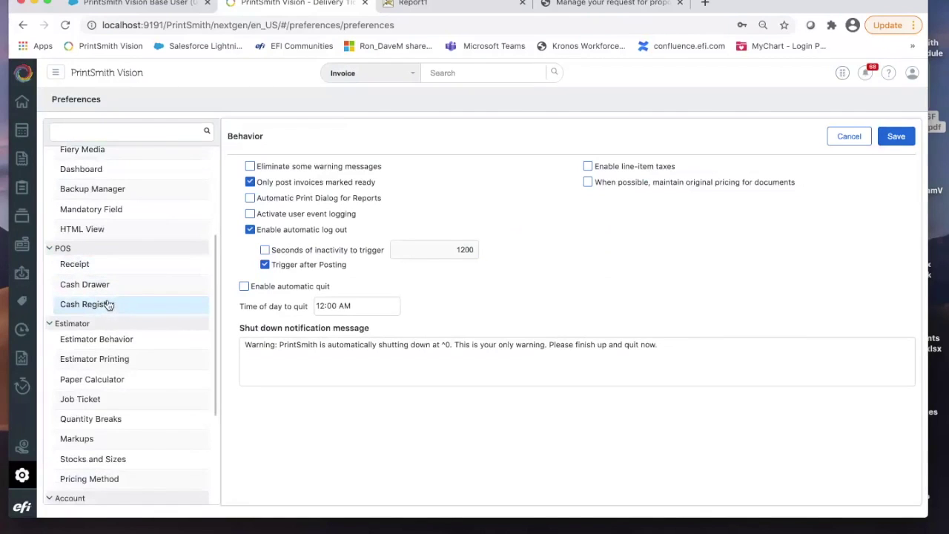
{"action": "scroll", "coordinate": [122, 341], "scroll_direction": "down", "scroll_amount": 1}
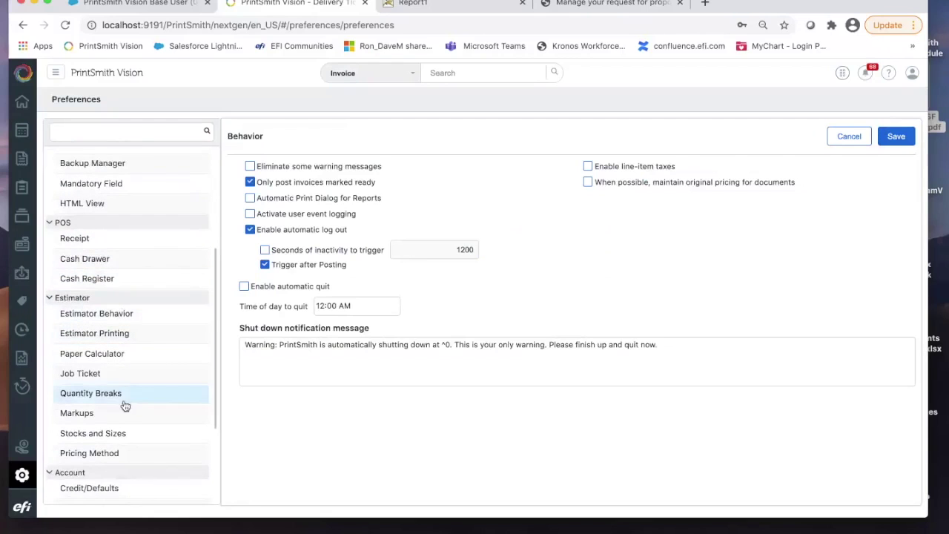
{"action": "scroll", "coordinate": [121, 401], "scroll_direction": "down", "scroll_amount": 5}
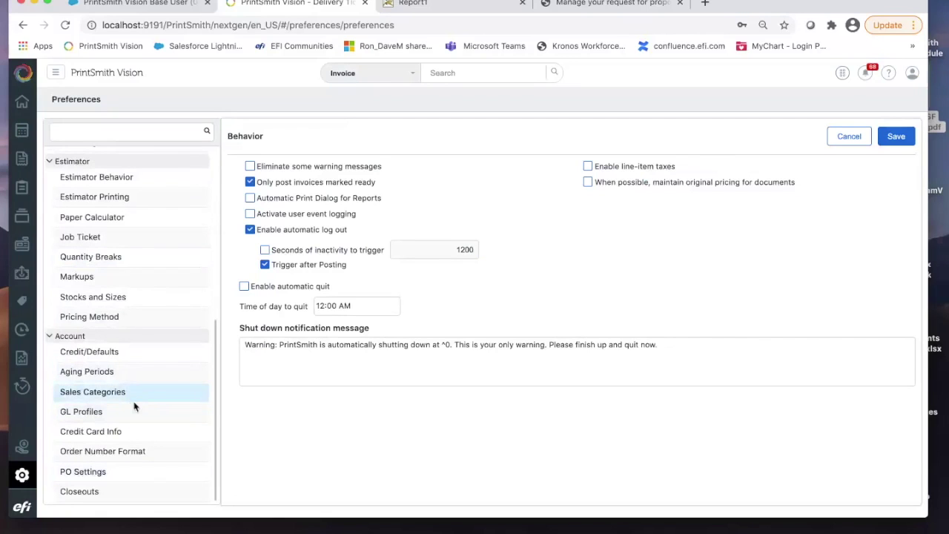
{"action": "scroll", "coordinate": [134, 404], "scroll_direction": "up", "scroll_amount": 10}
{"action": "scroll", "coordinate": [134, 406], "scroll_direction": "down", "scroll_amount": 3}
{"action": "scroll", "coordinate": [134, 406], "scroll_direction": "down", "scroll_amount": 1}
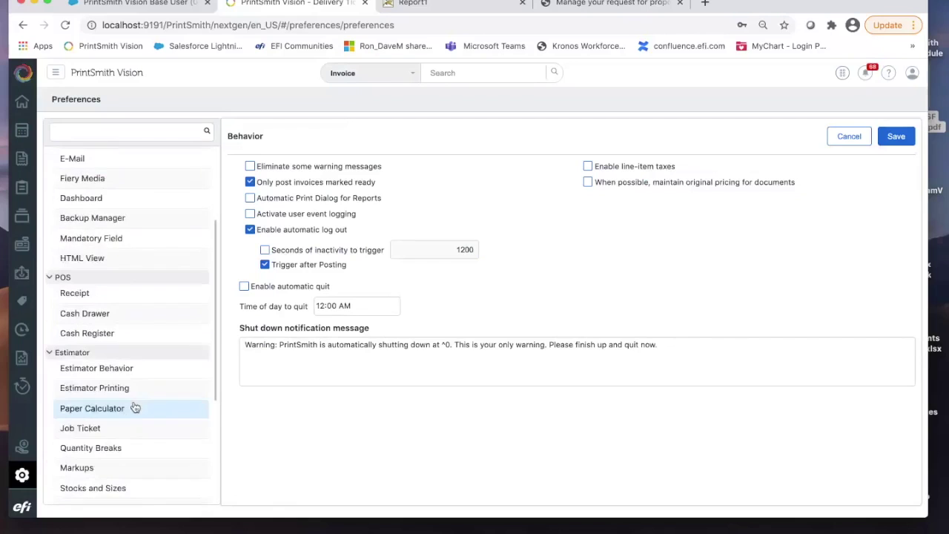
{"action": "scroll", "coordinate": [134, 407], "scroll_direction": "up", "scroll_amount": 4}
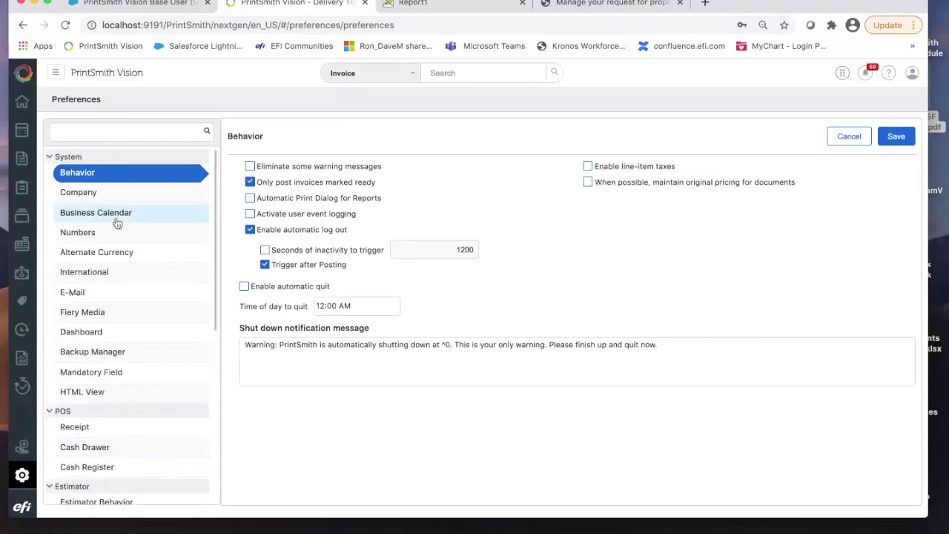
Step: View the Company, Business Calendar and Mandatory Field preferences
{"action": "left_click", "coordinate": [115, 192]}
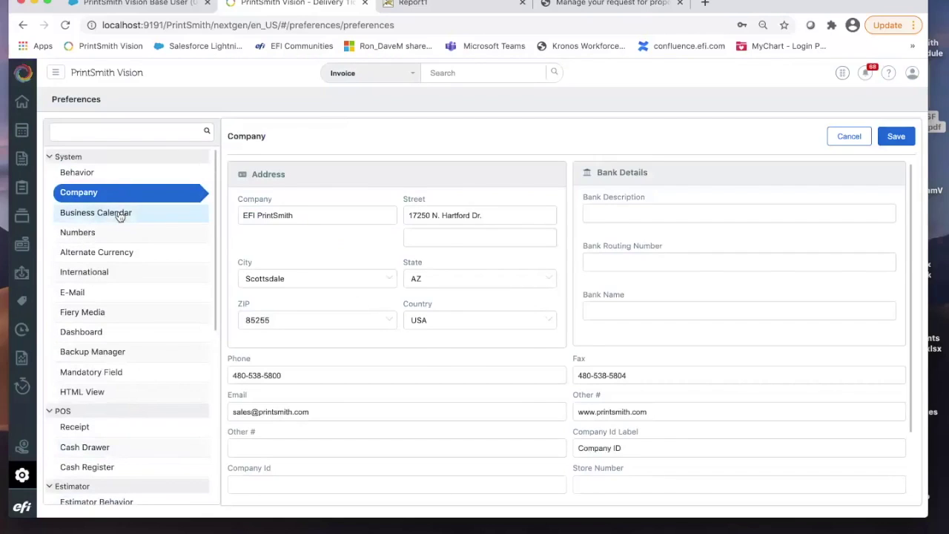
{"action": "left_click", "coordinate": [118, 214]}
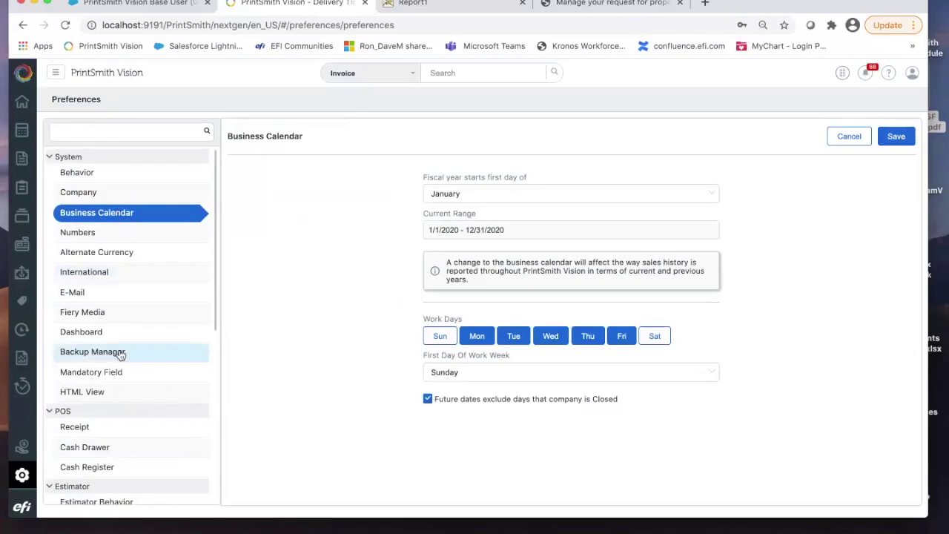
{"action": "left_click", "coordinate": [121, 377]}
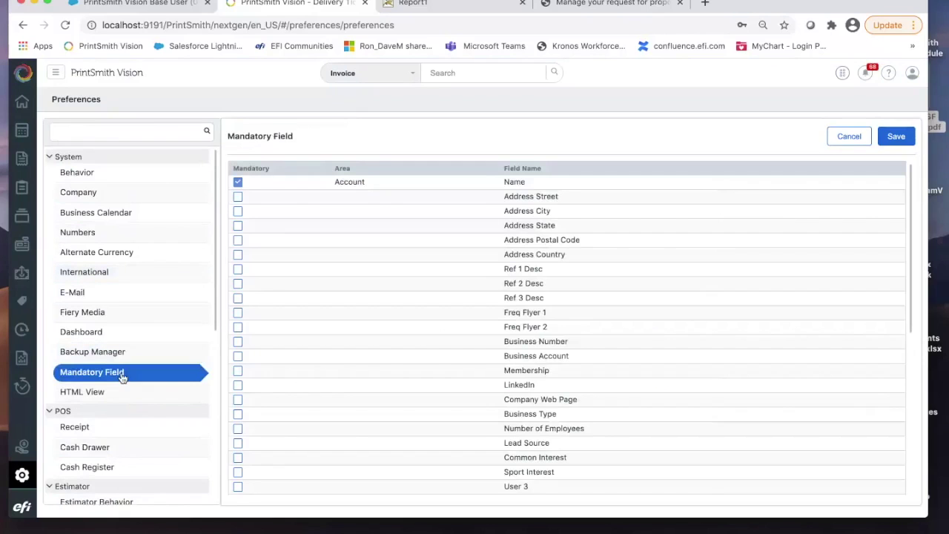
{"action": "scroll", "coordinate": [121, 378], "scroll_direction": "down", "scroll_amount": 5}
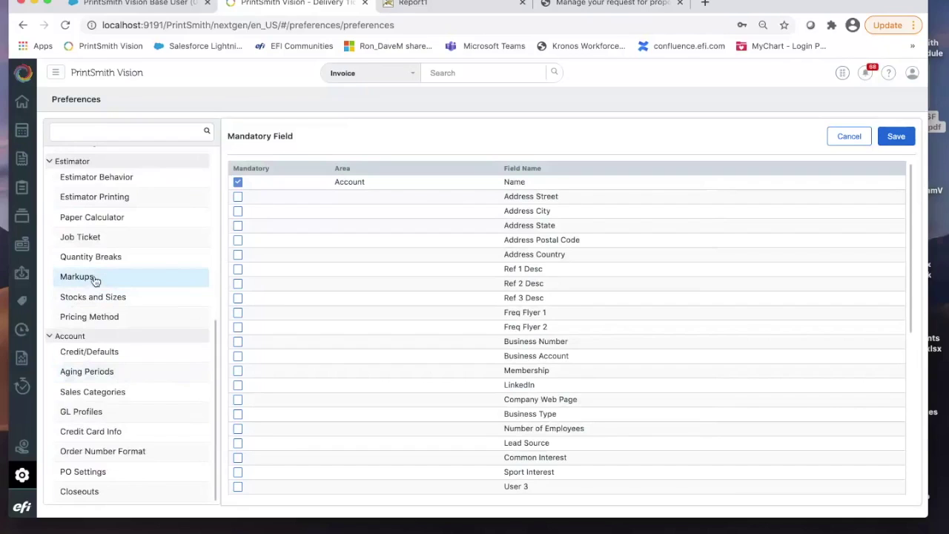
Step: Open User Sessions in the System Monitor to examine the active user sessions
{"action": "left_click", "coordinate": [22, 474]}
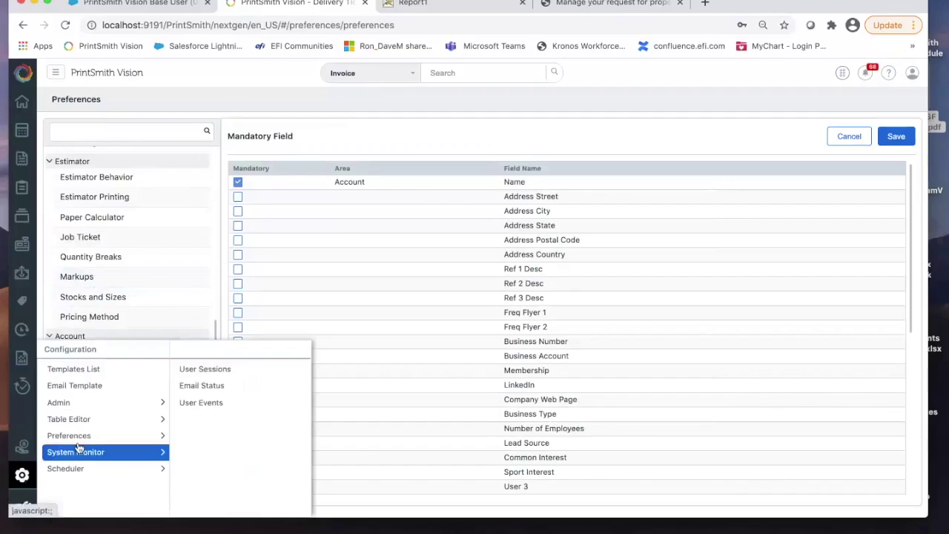
{"action": "mouse_move", "coordinate": [83, 439]}
{"action": "mouse_move", "coordinate": [93, 455]}
{"action": "left_click", "coordinate": [210, 371]}
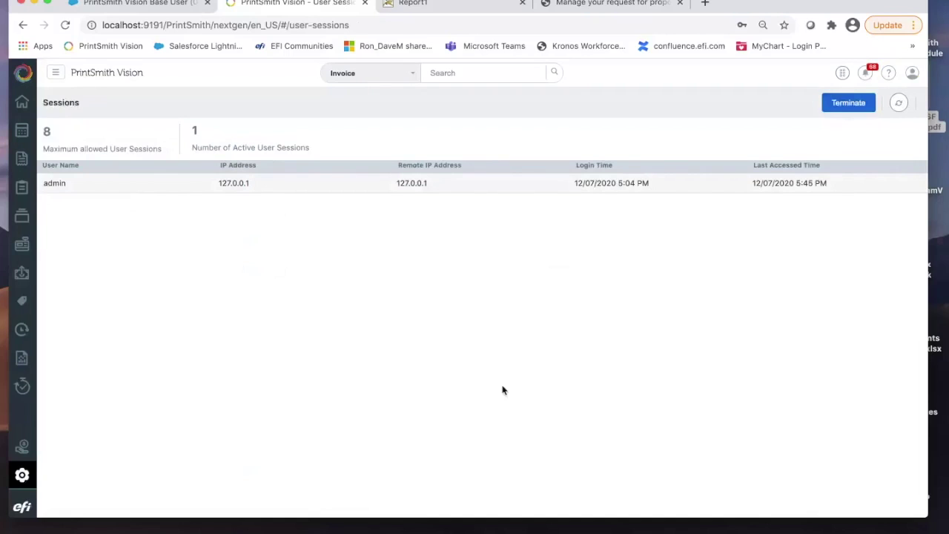
Step: View the System Monitor's Email Status page and its User Events log
{"action": "left_click", "coordinate": [21, 475]}
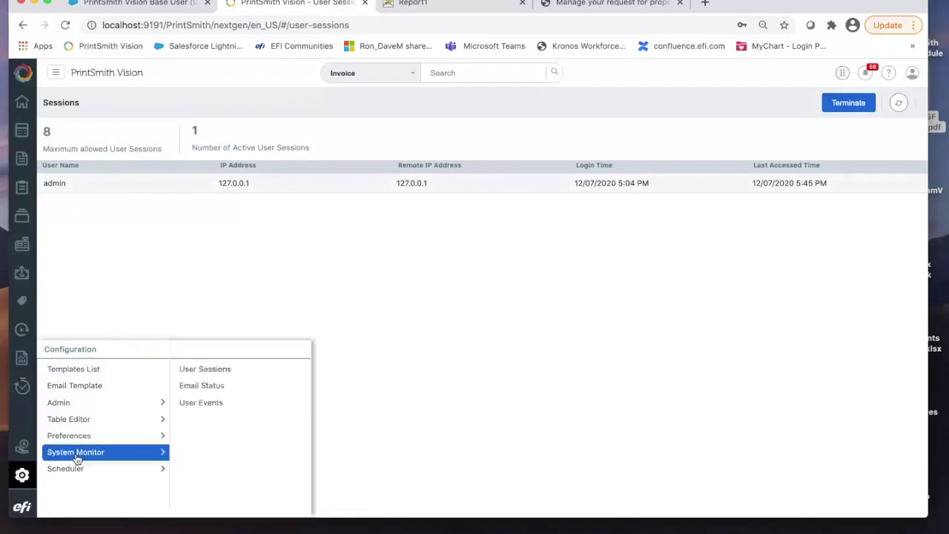
{"action": "mouse_move", "coordinate": [159, 436]}
{"action": "mouse_move", "coordinate": [145, 453]}
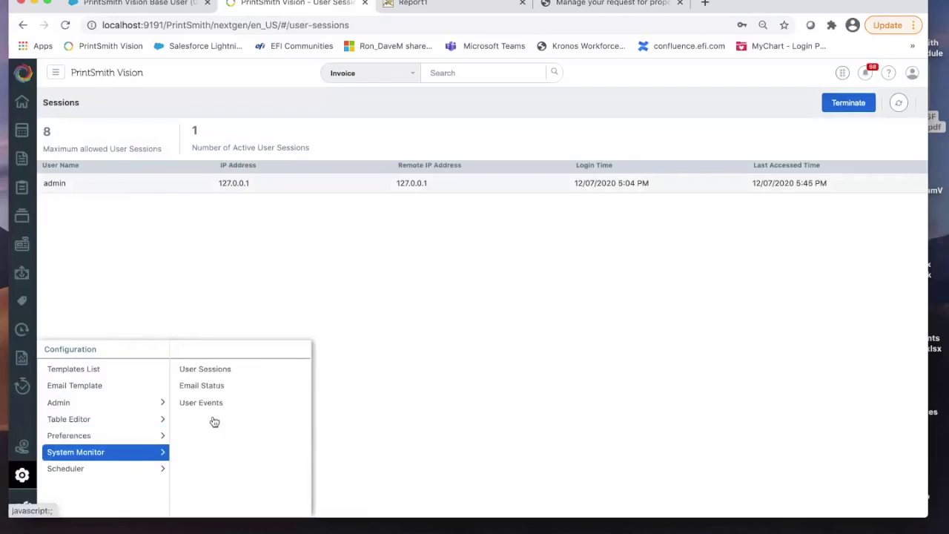
{"action": "left_click", "coordinate": [202, 385]}
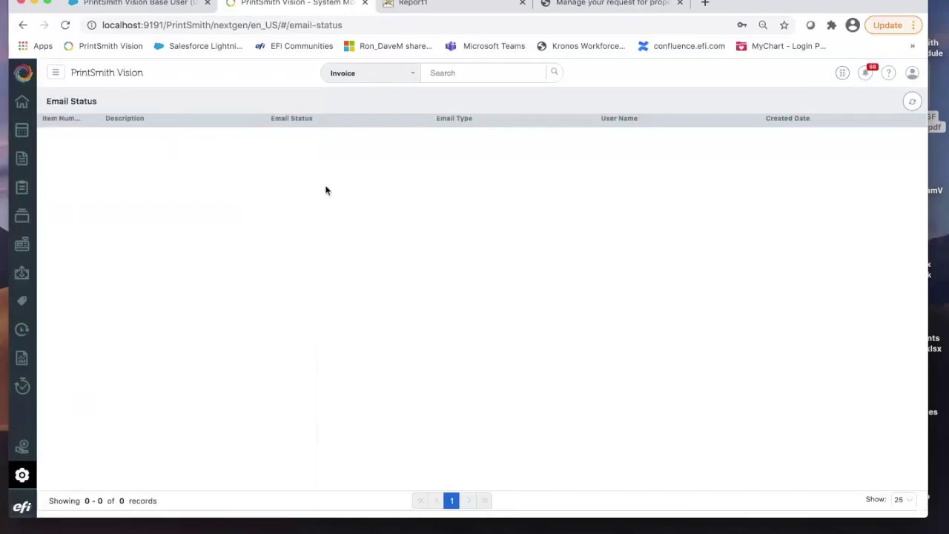
{"action": "left_click", "coordinate": [21, 474]}
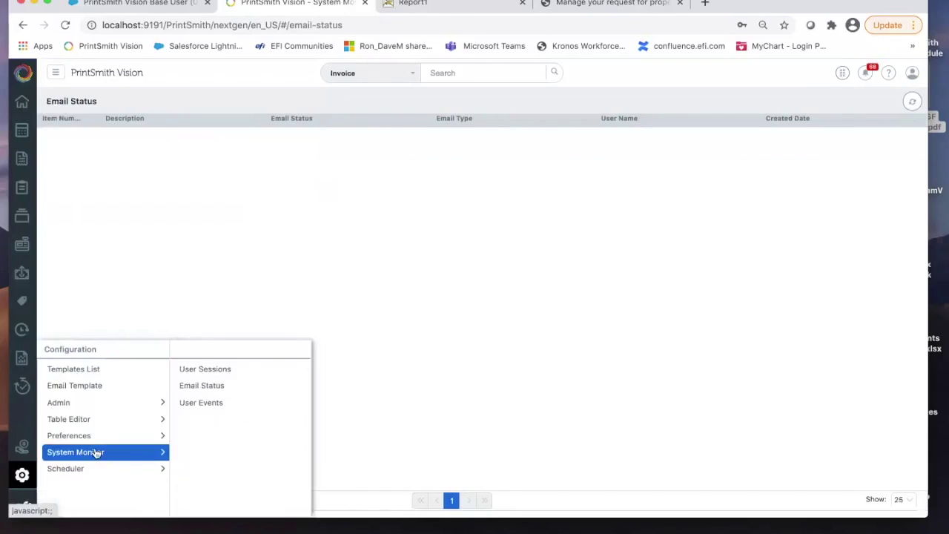
{"action": "left_click", "coordinate": [206, 405]}
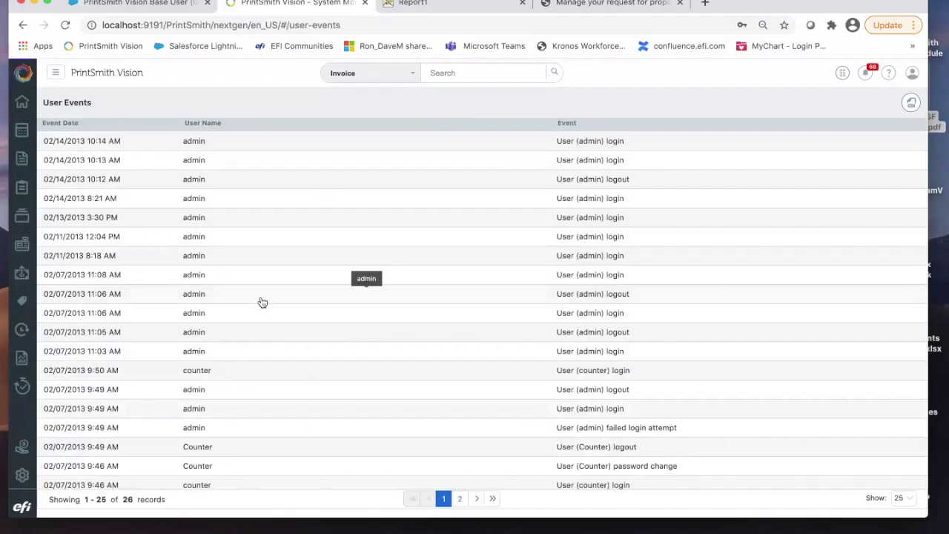
Step: Open CardConnect Setup to examine its gateway, Bolt and terminal options, and leave it without saving
{"action": "mouse_move", "coordinate": [22, 475]}
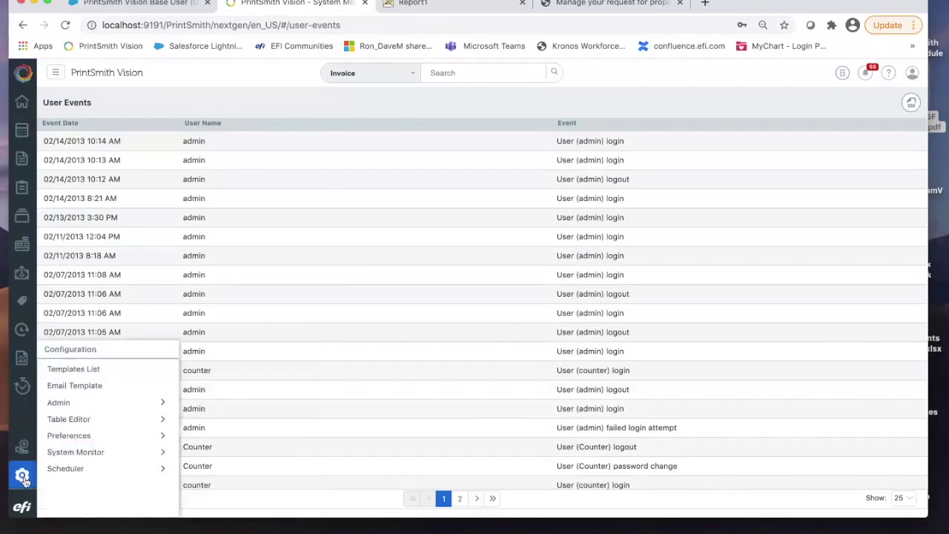
{"action": "mouse_move", "coordinate": [92, 443]}
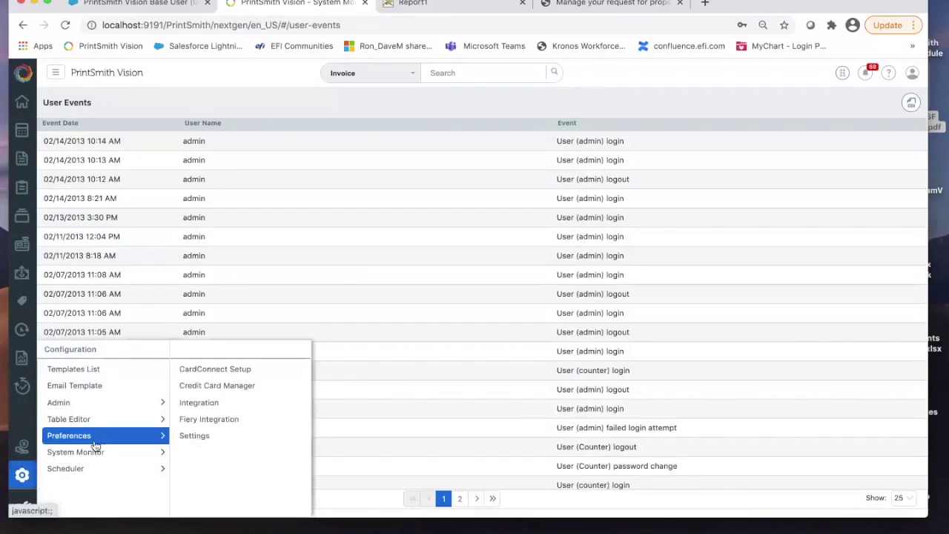
{"action": "left_click", "coordinate": [210, 375]}
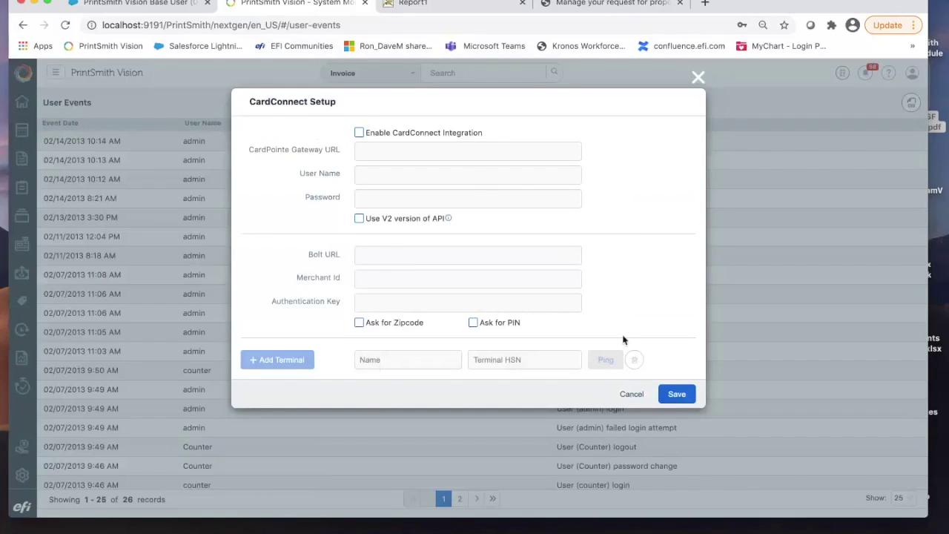
{"action": "left_click", "coordinate": [632, 394]}
Step: Open the Preferences settings, dismiss the auto logout warning, and view the Credit Card Info preferences under Account
{"action": "left_click", "coordinate": [22, 475]}
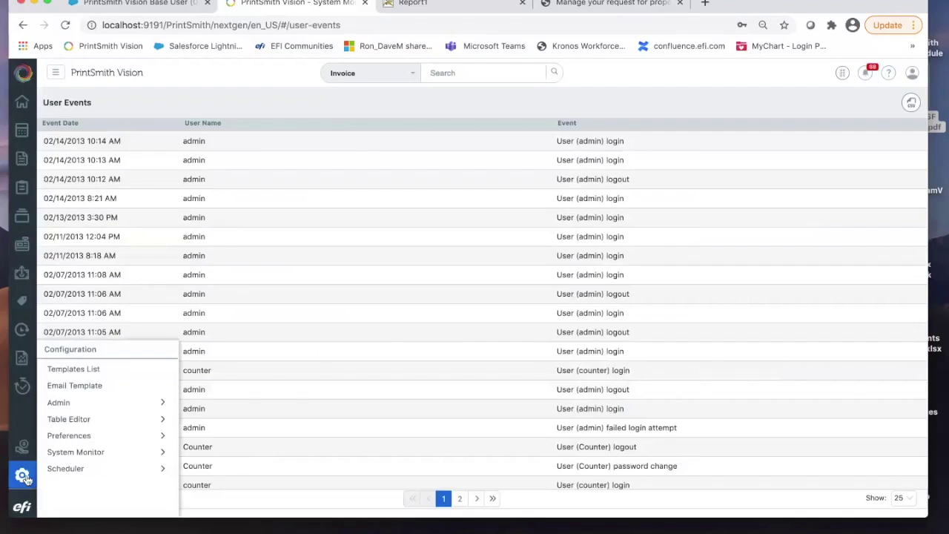
{"action": "mouse_move", "coordinate": [89, 436]}
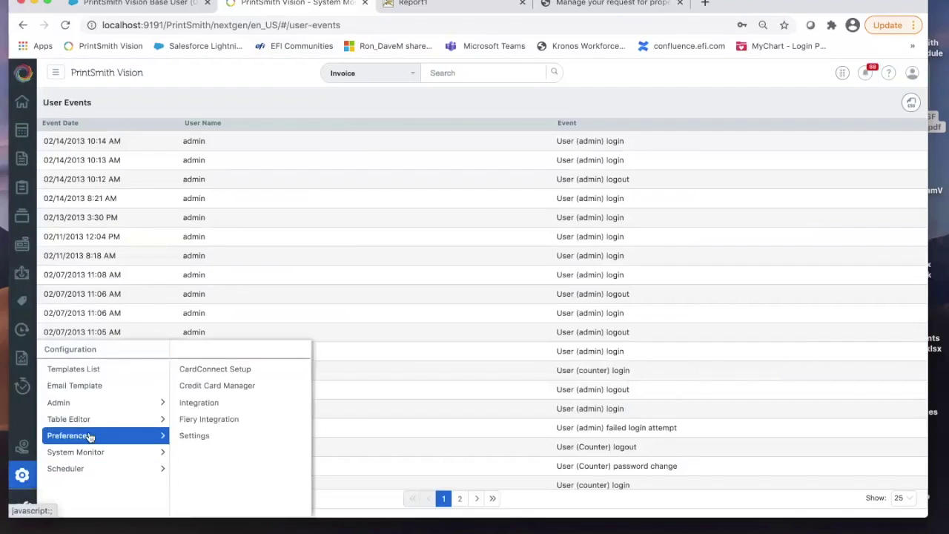
{"action": "left_click", "coordinate": [191, 435]}
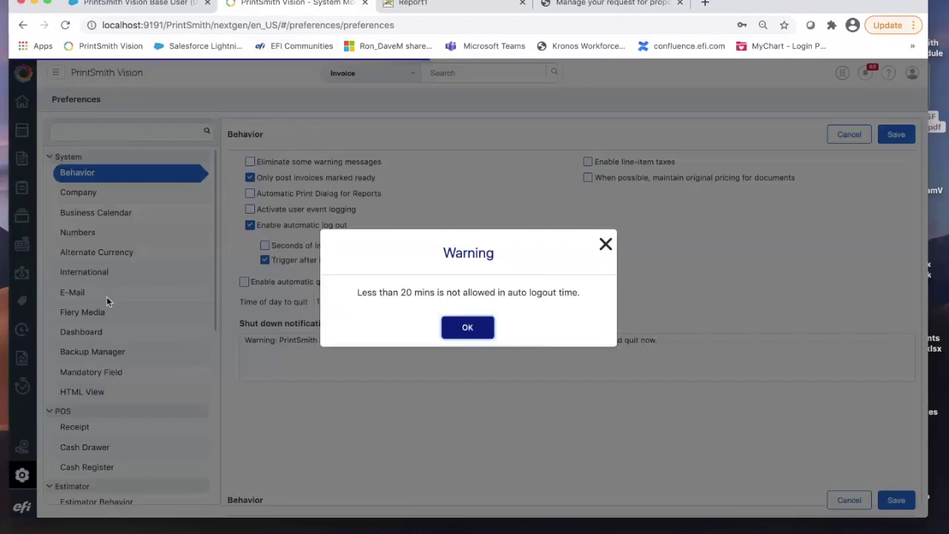
{"action": "left_click", "coordinate": [468, 326]}
{"action": "scroll", "coordinate": [123, 300], "scroll_direction": "down", "scroll_amount": 5}
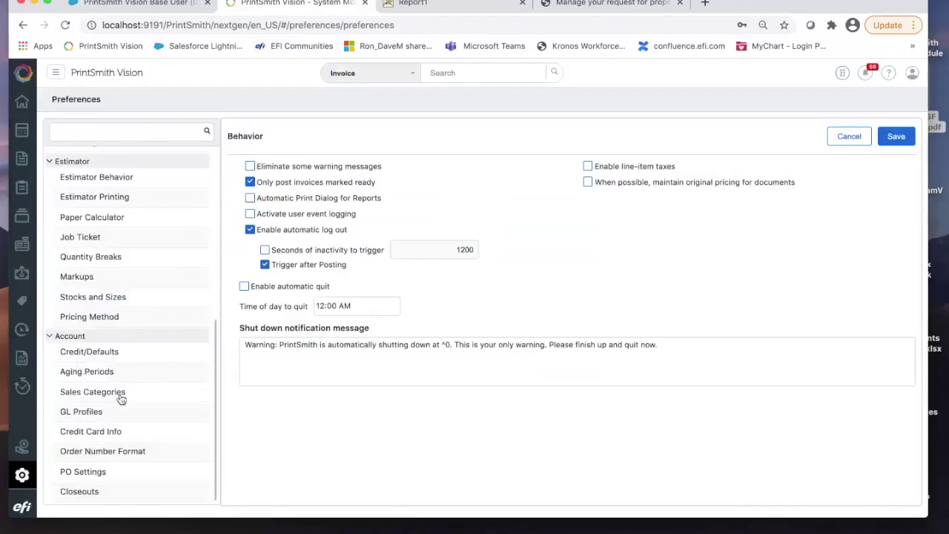
{"action": "left_click", "coordinate": [117, 431]}
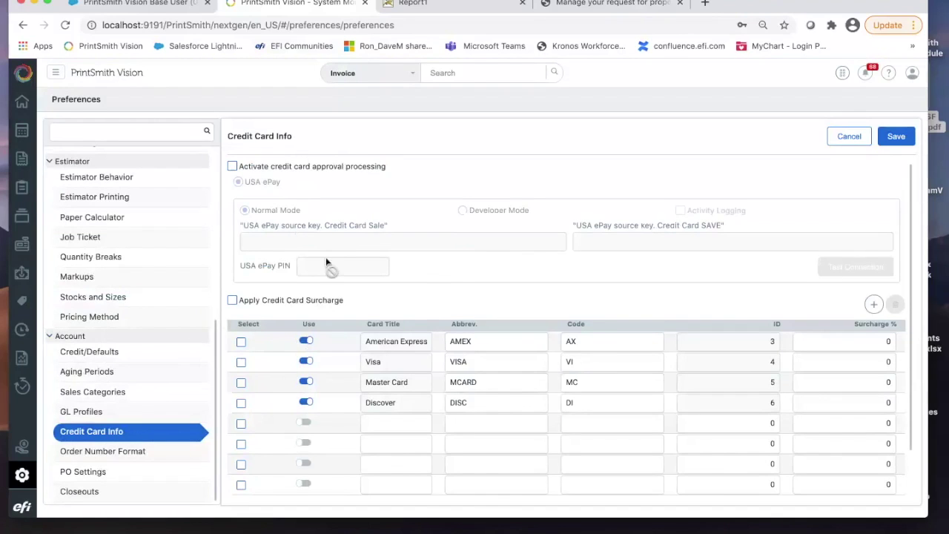
Step: Open the Integration preferences and view the MDSF, Crouser and Scheduler integration pages
{"action": "mouse_move", "coordinate": [26, 473]}
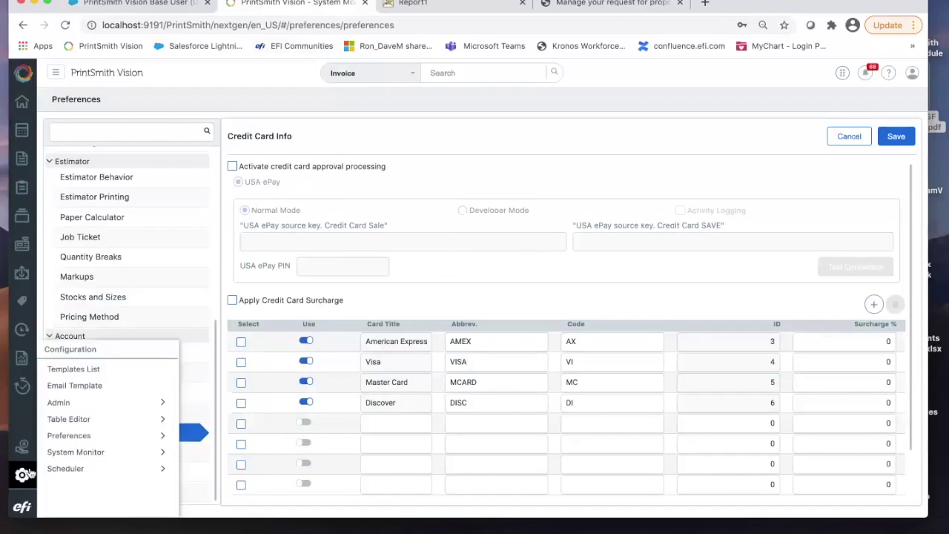
{"action": "mouse_move", "coordinate": [94, 456]}
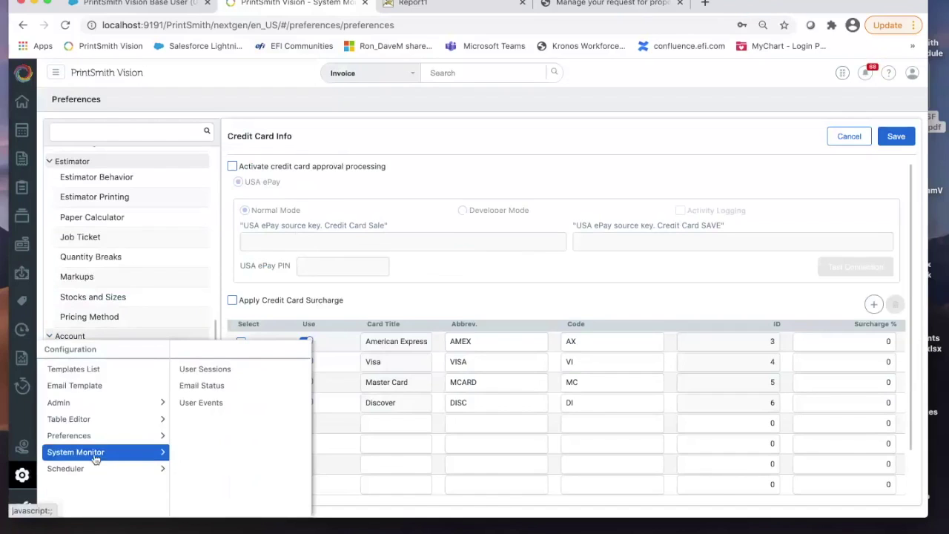
{"action": "mouse_move", "coordinate": [99, 438]}
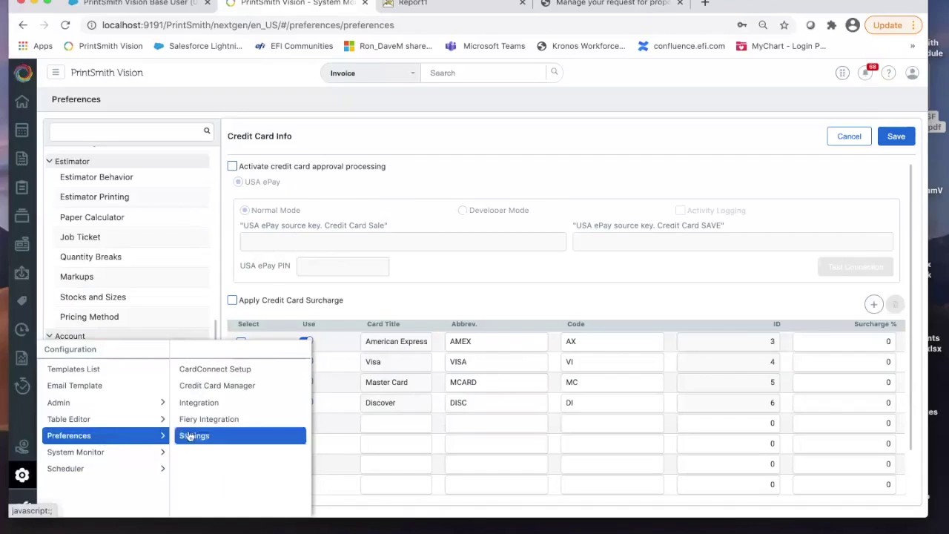
{"action": "left_click", "coordinate": [206, 405]}
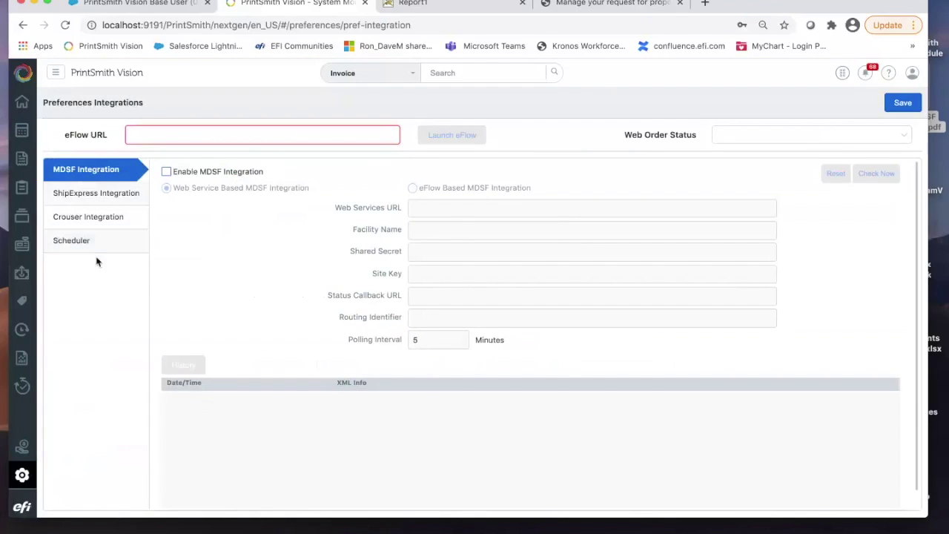
{"action": "left_click", "coordinate": [118, 220]}
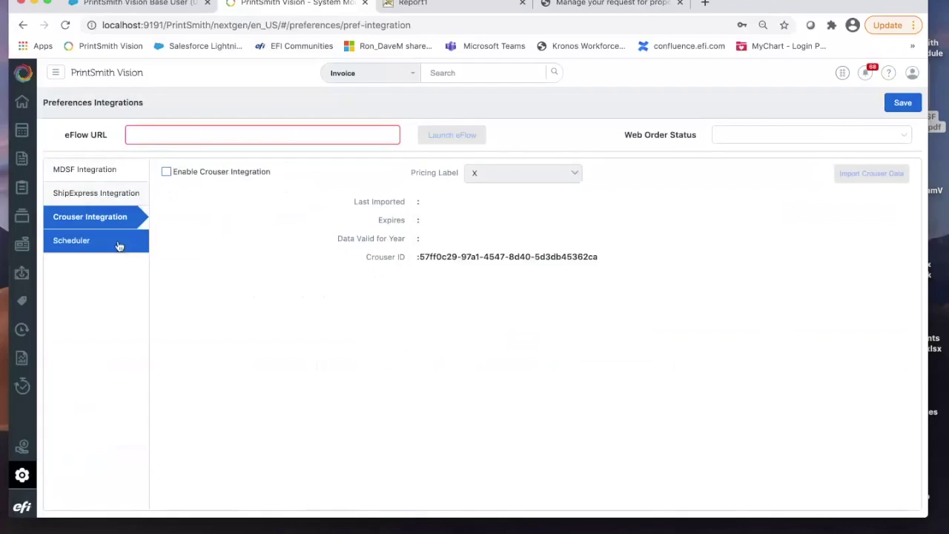
{"action": "left_click", "coordinate": [118, 245]}
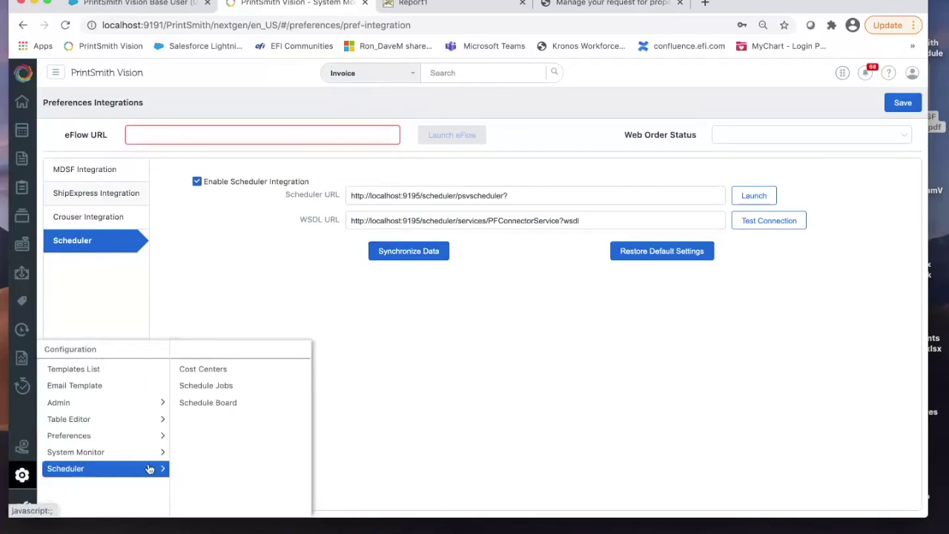
Step: Launch the Schedule Board, look at its Calendar View, and return to the Gantt view
{"action": "left_click", "coordinate": [220, 403]}
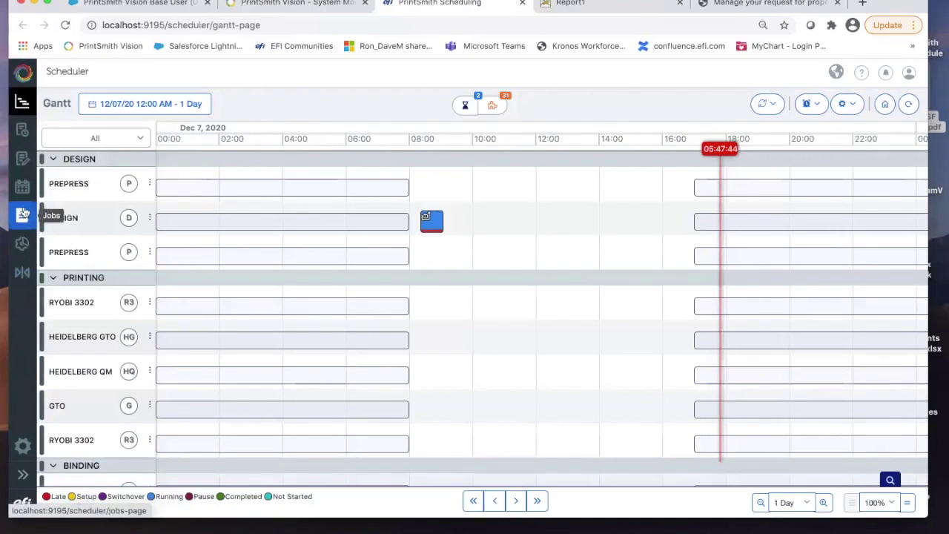
{"action": "left_click", "coordinate": [23, 189]}
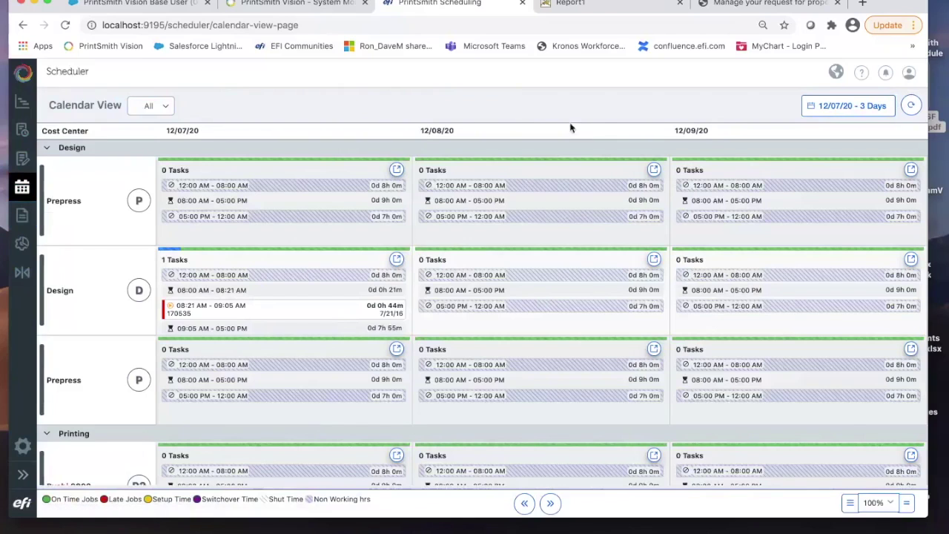
{"action": "left_click", "coordinate": [25, 106]}
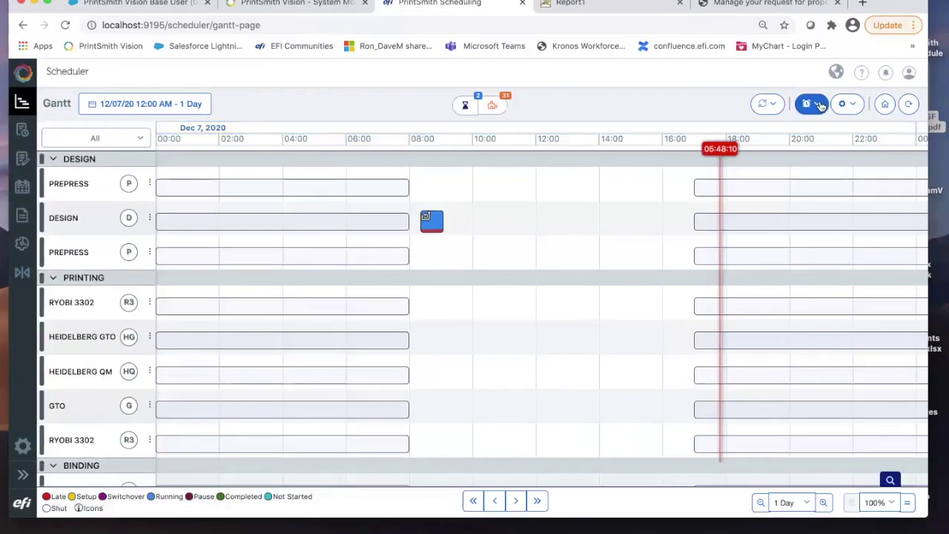
Step: Examine the Gantt board's job rescheduling and AutoSchedule options and its Printing and Binding cost center rows
{"action": "left_click", "coordinate": [818, 105]}
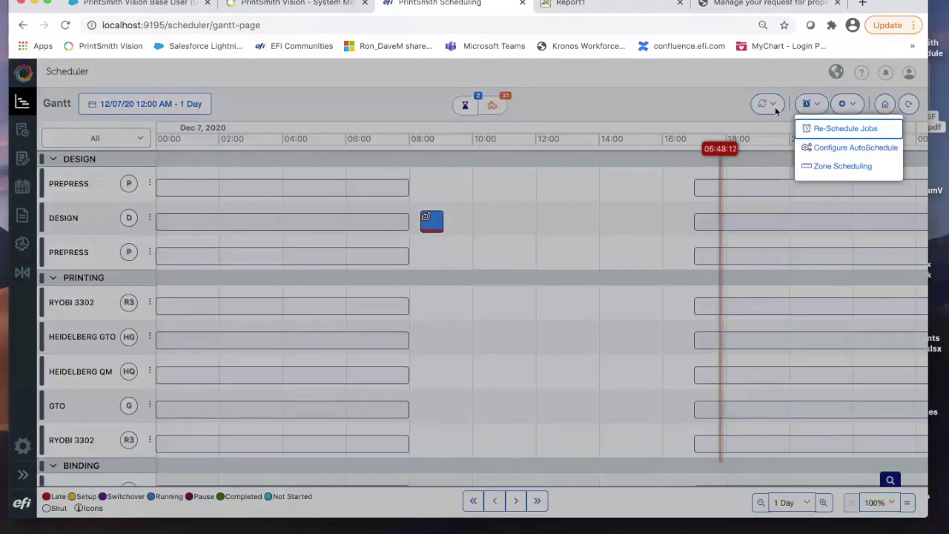
{"action": "left_click", "coordinate": [775, 111]}
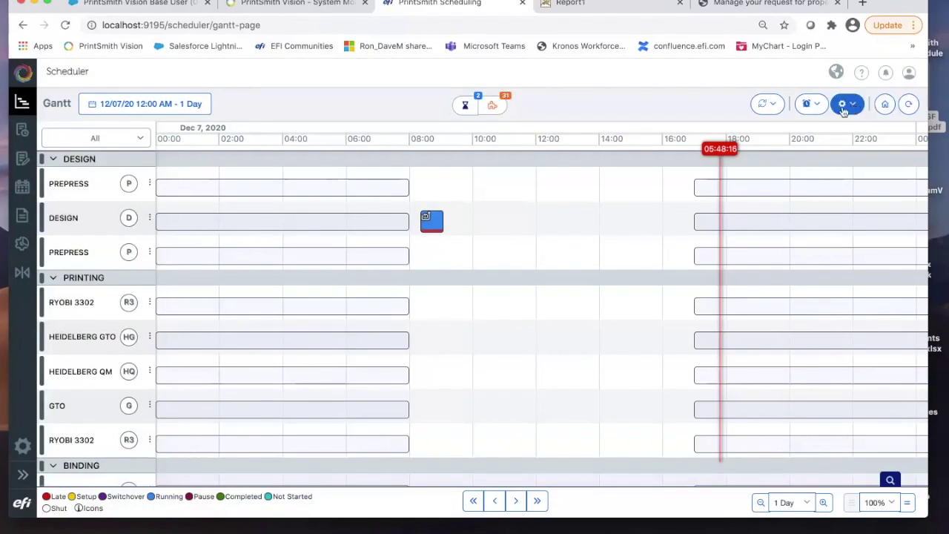
{"action": "scroll", "coordinate": [462, 349], "scroll_direction": "down", "scroll_amount": 1}
{"action": "scroll", "coordinate": [462, 350], "scroll_direction": "down", "scroll_amount": 5}
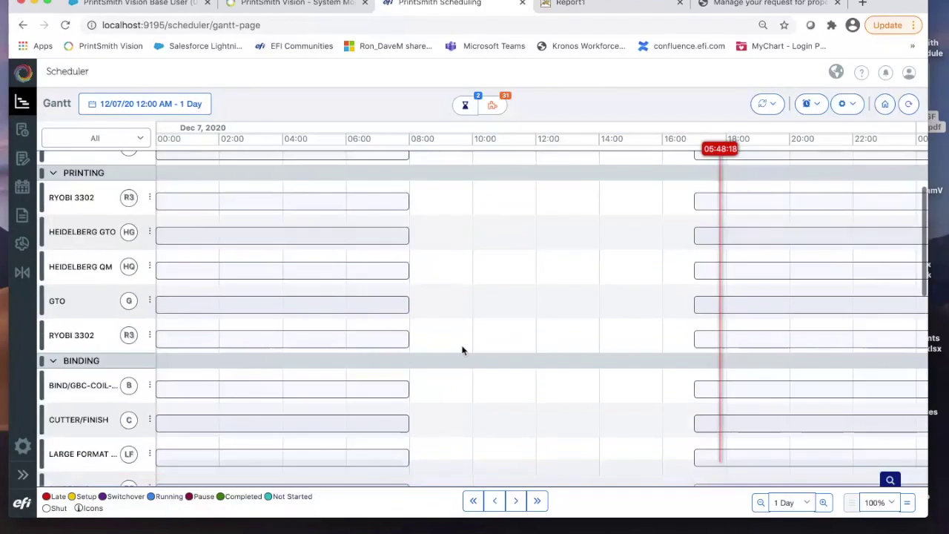
{"action": "scroll", "coordinate": [462, 350], "scroll_direction": "up", "scroll_amount": 2}
{"action": "scroll", "coordinate": [462, 349], "scroll_direction": "up", "scroll_amount": 2}
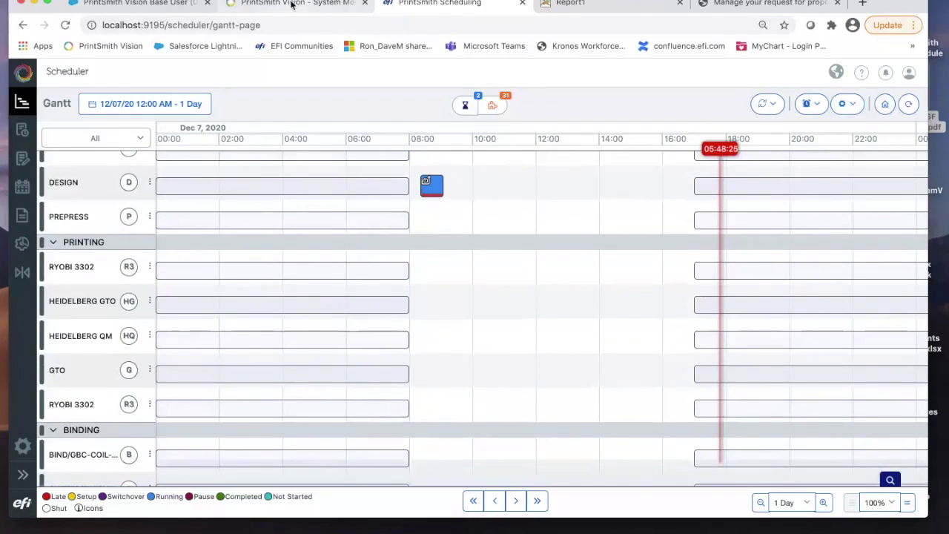
Step: Switch back to PrintSmith Vision and open the Scheduler's Cost Centers page to view the cost center setup
{"action": "left_click", "coordinate": [292, 4]}
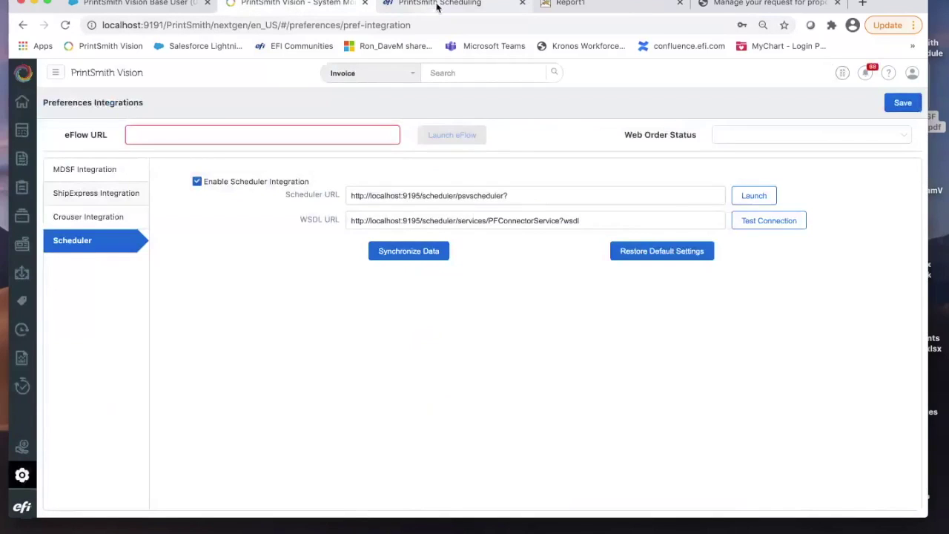
{"action": "left_click", "coordinate": [21, 474]}
{"action": "mouse_move", "coordinate": [116, 471]}
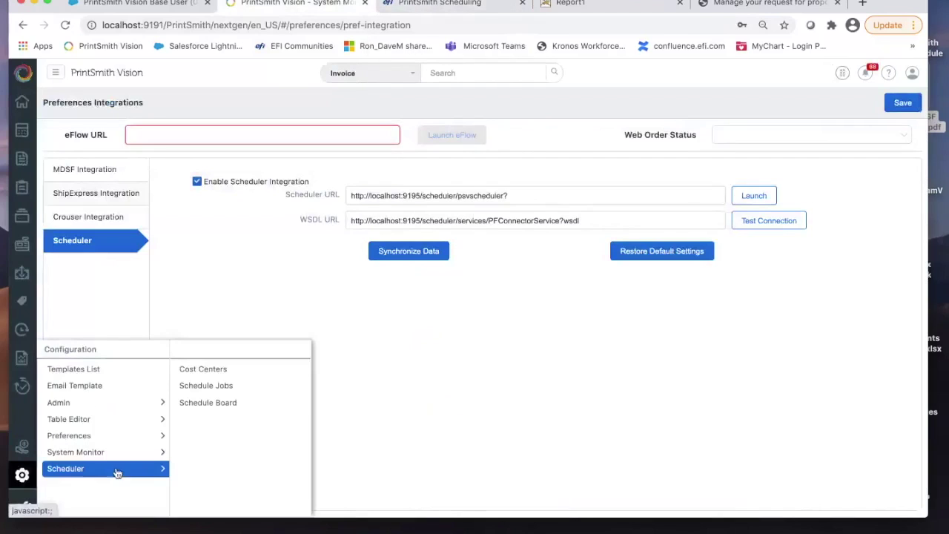
{"action": "left_click", "coordinate": [218, 373]}
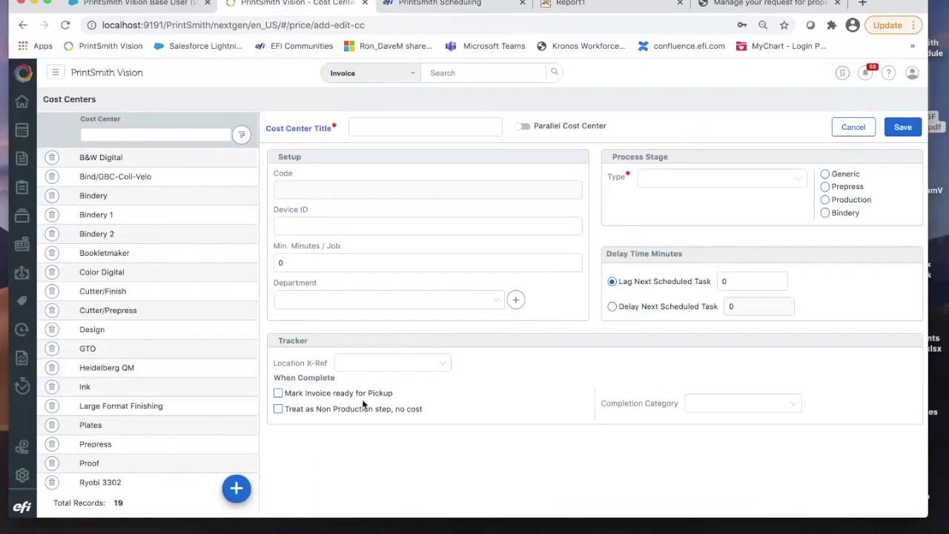
Step: Open the Scheduler's Schedule Jobs list and check the scheduled marker of job item 167/1/-
{"action": "left_click", "coordinate": [21, 475]}
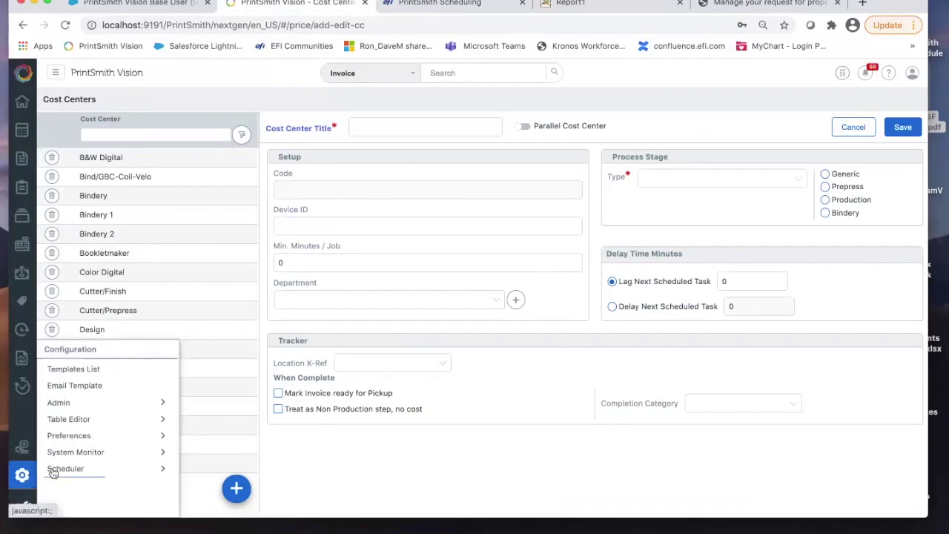
{"action": "mouse_move", "coordinate": [95, 470]}
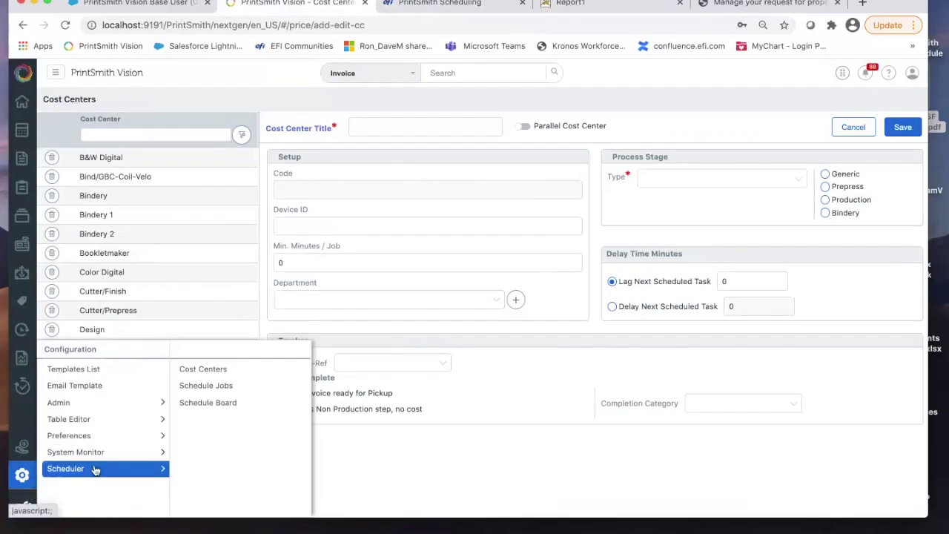
{"action": "left_click", "coordinate": [214, 385]}
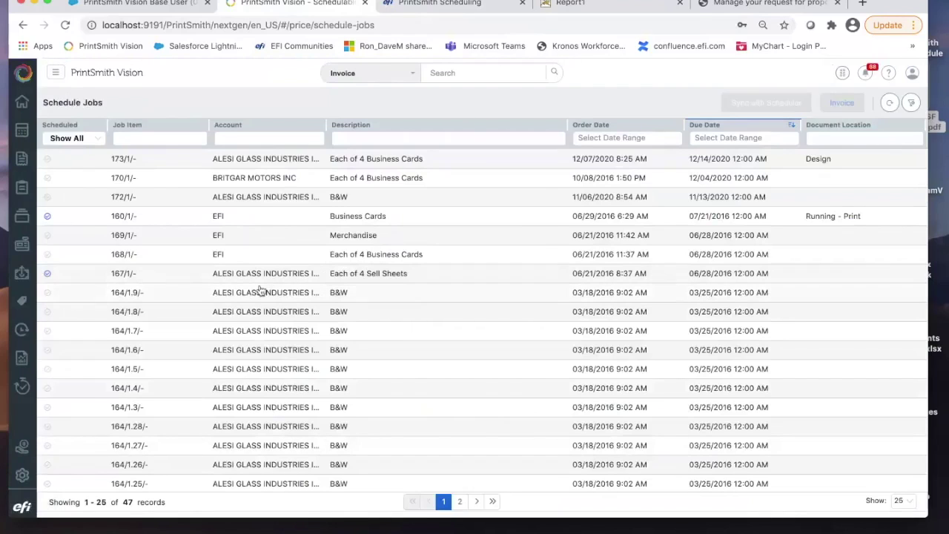
{"action": "left_click", "coordinate": [48, 274]}
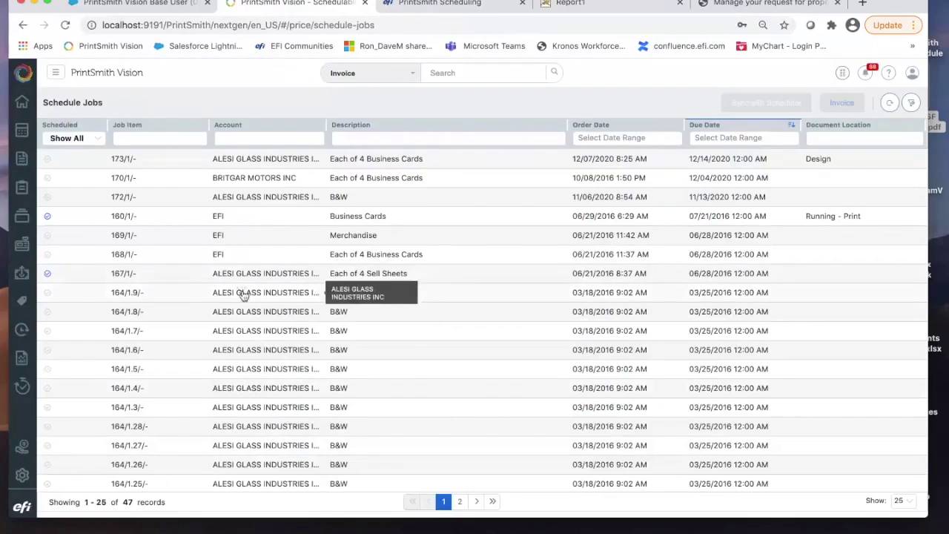